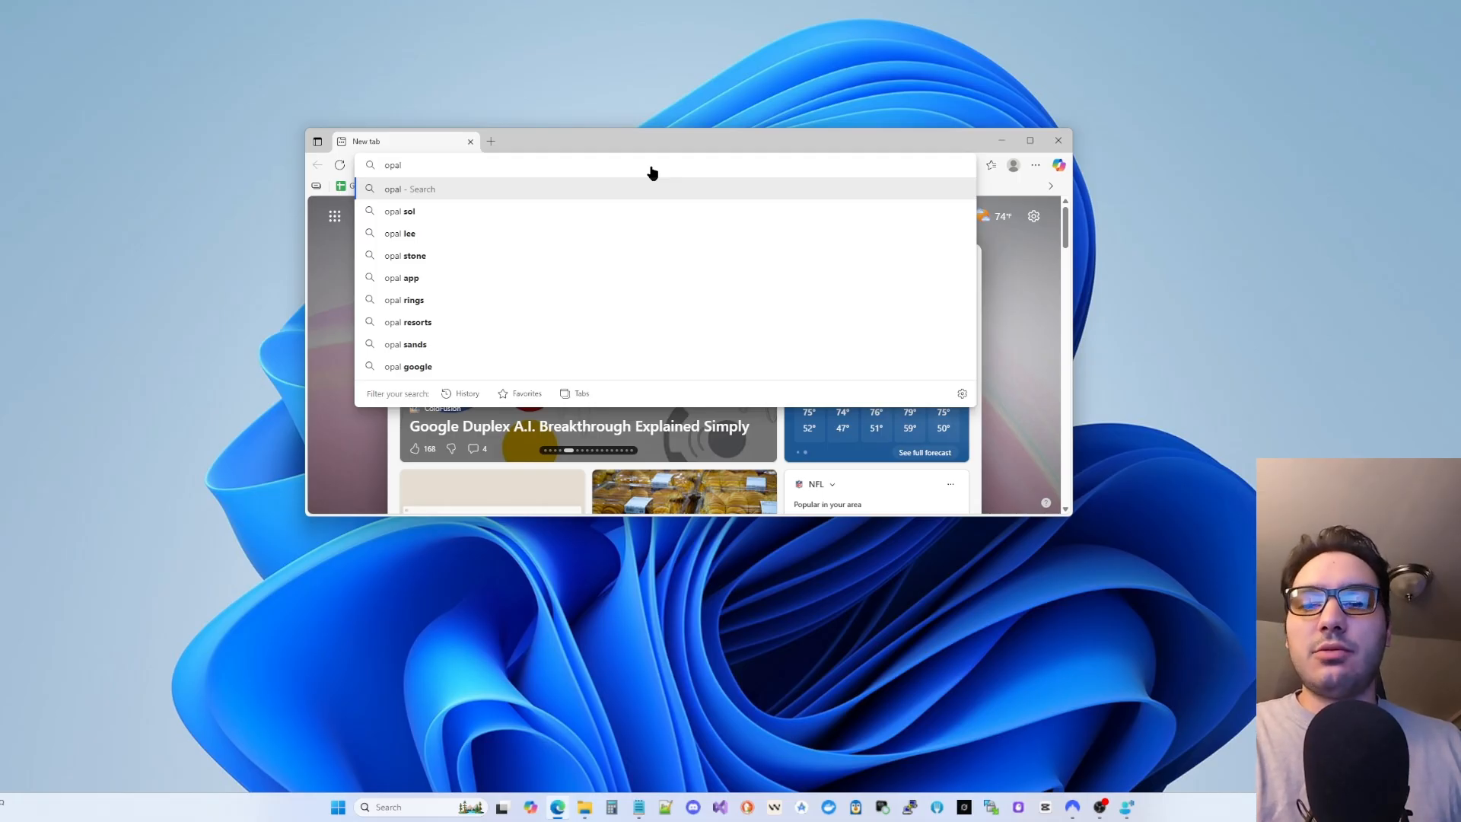
- Search Bing for 'opal google ai' and open the 'Welcome - Opal [Experiment]' page in a new tab
{"action": "type", "text": "google ai"}
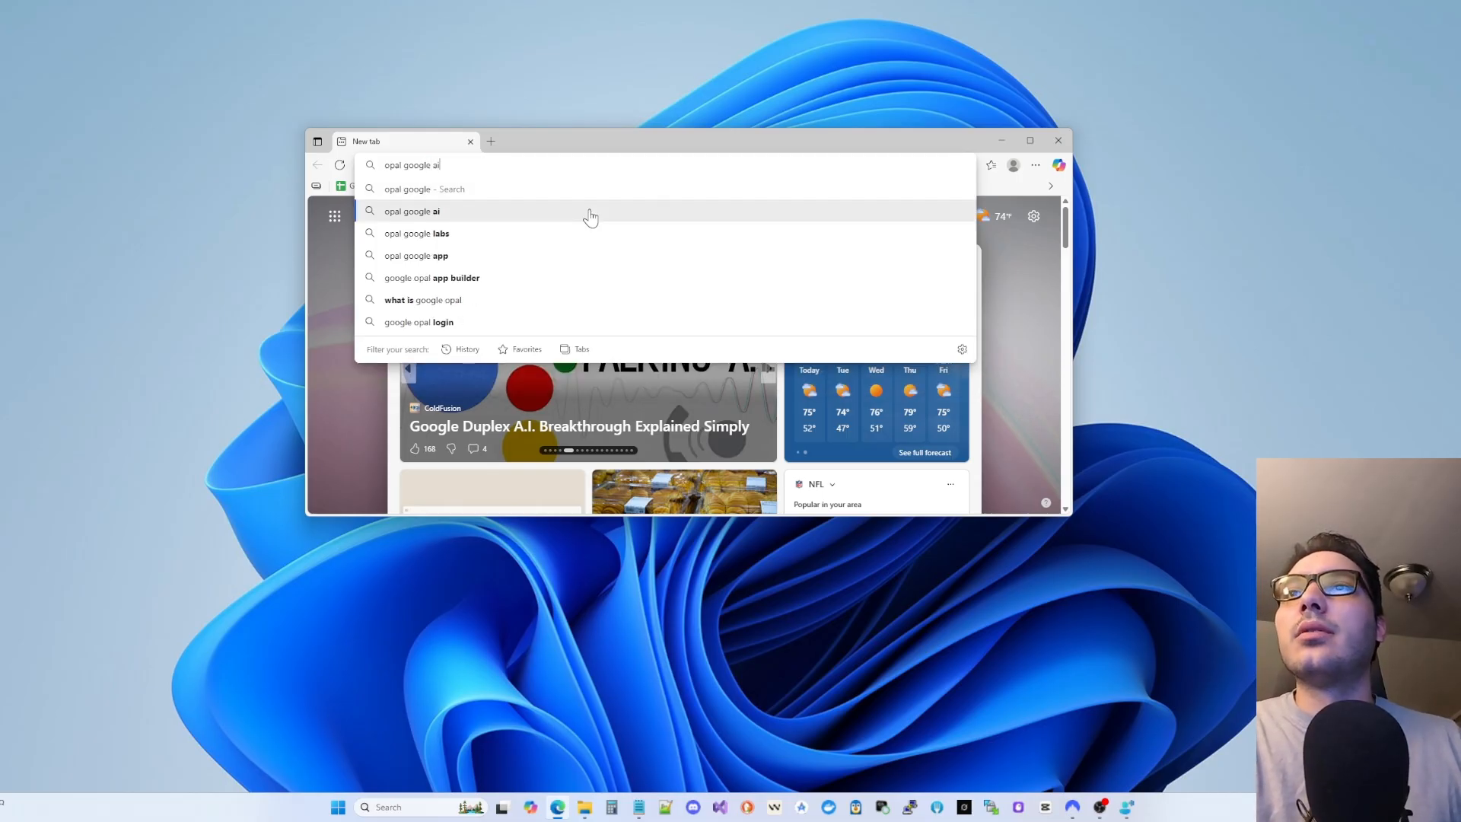
{"action": "left_click", "coordinate": [588, 212]}
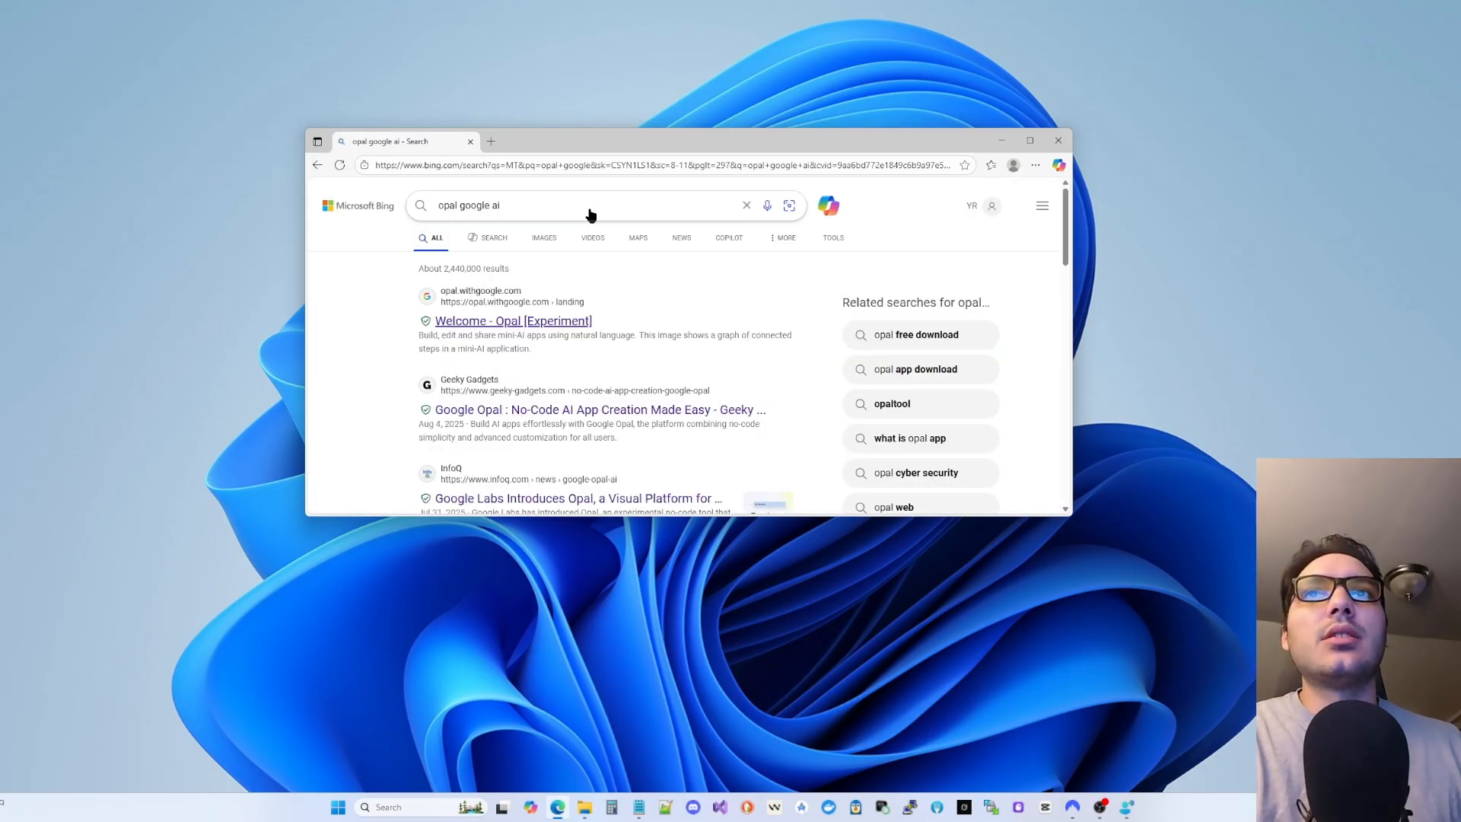
{"action": "left_click", "coordinate": [552, 324]}
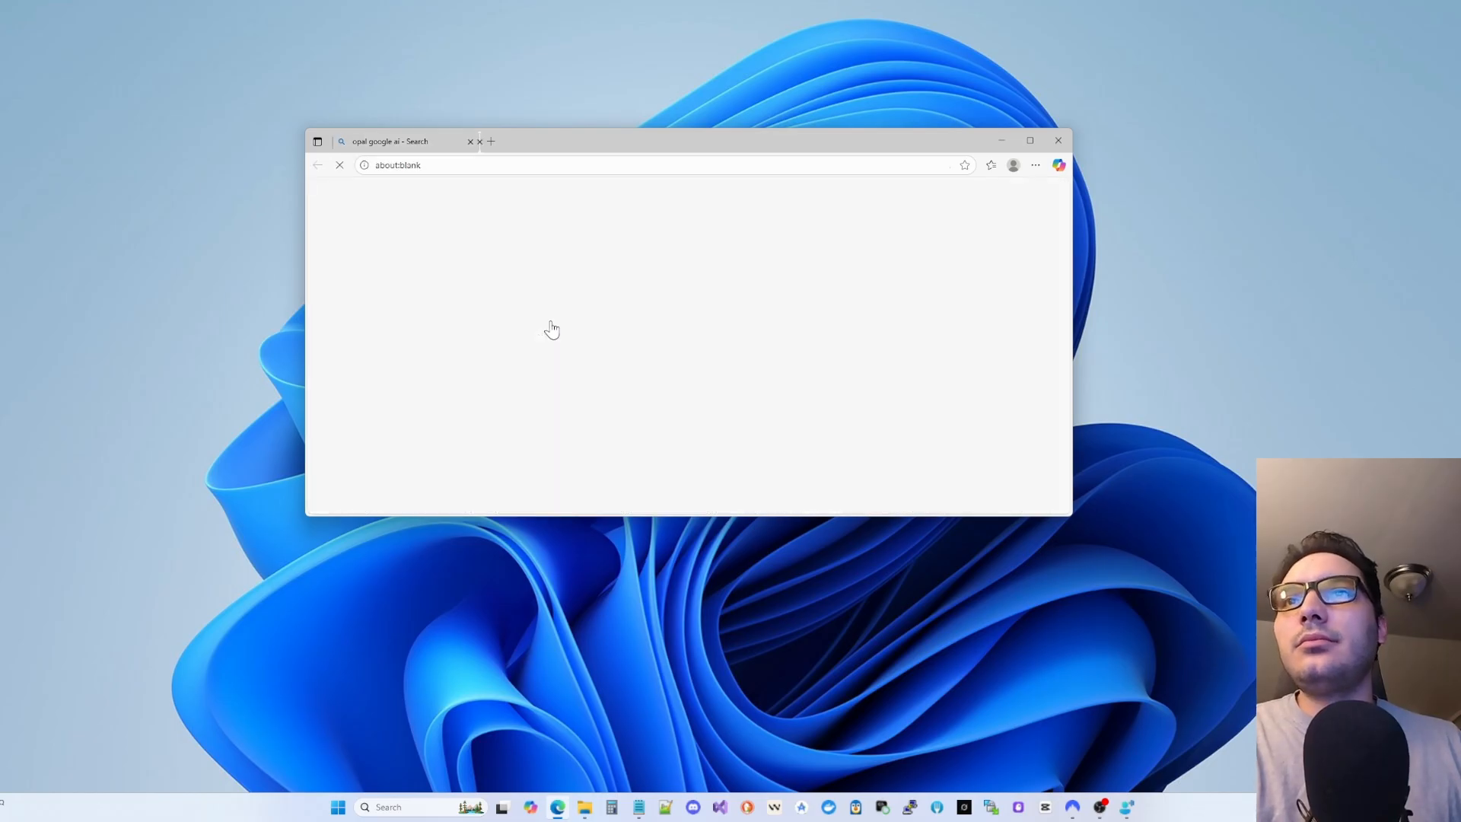
- Try Opal and sign in with the Google account, granting all the requested Drive and API permissions
{"action": "left_click", "coordinate": [1030, 142]}
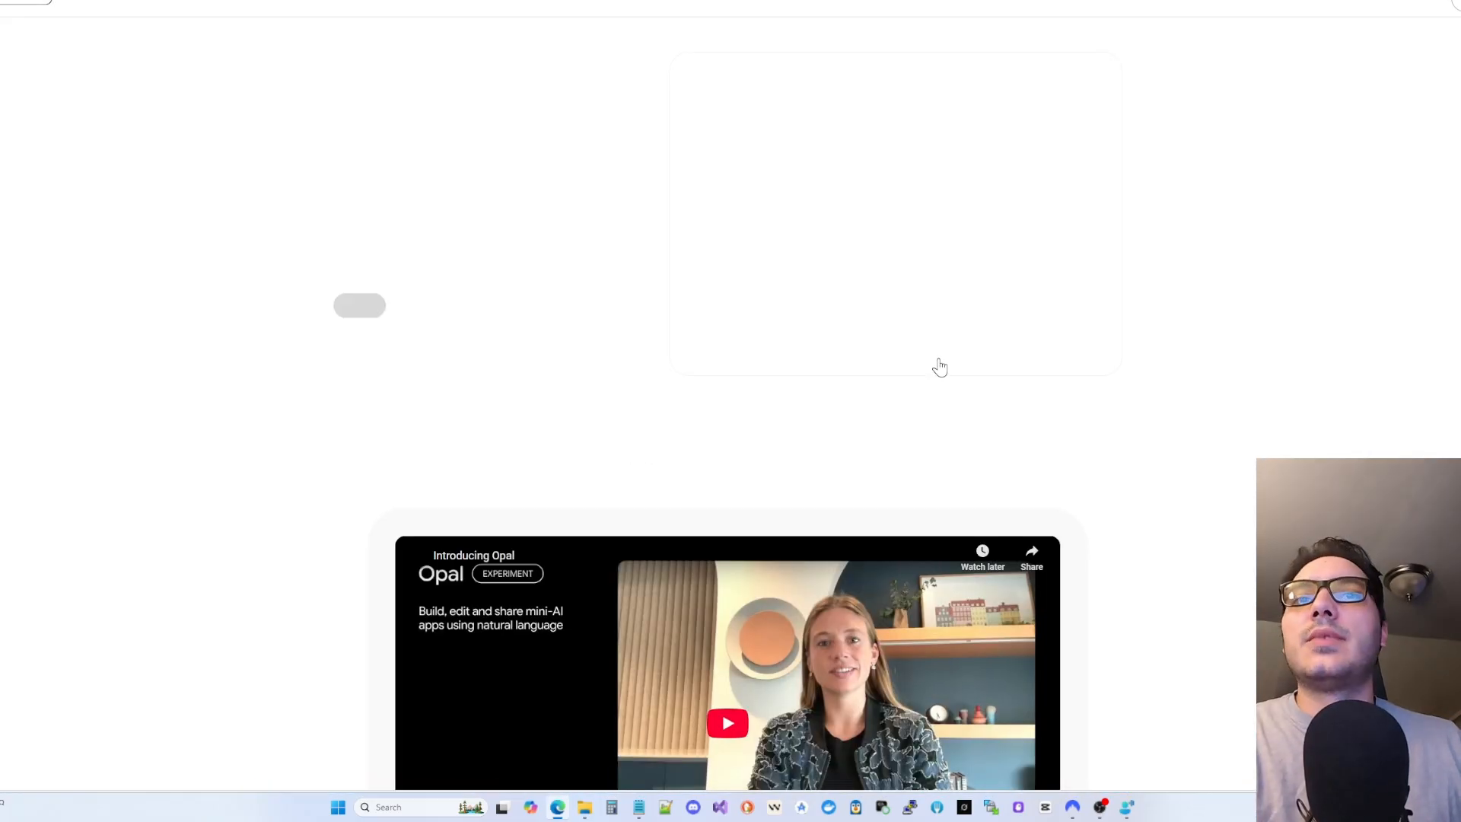
{"action": "scroll", "coordinate": [936, 376], "scroll_direction": "down", "scroll_amount": 1}
{"action": "scroll", "coordinate": [938, 383], "scroll_direction": "up", "scroll_amount": 1}
{"action": "left_click", "coordinate": [367, 325]}
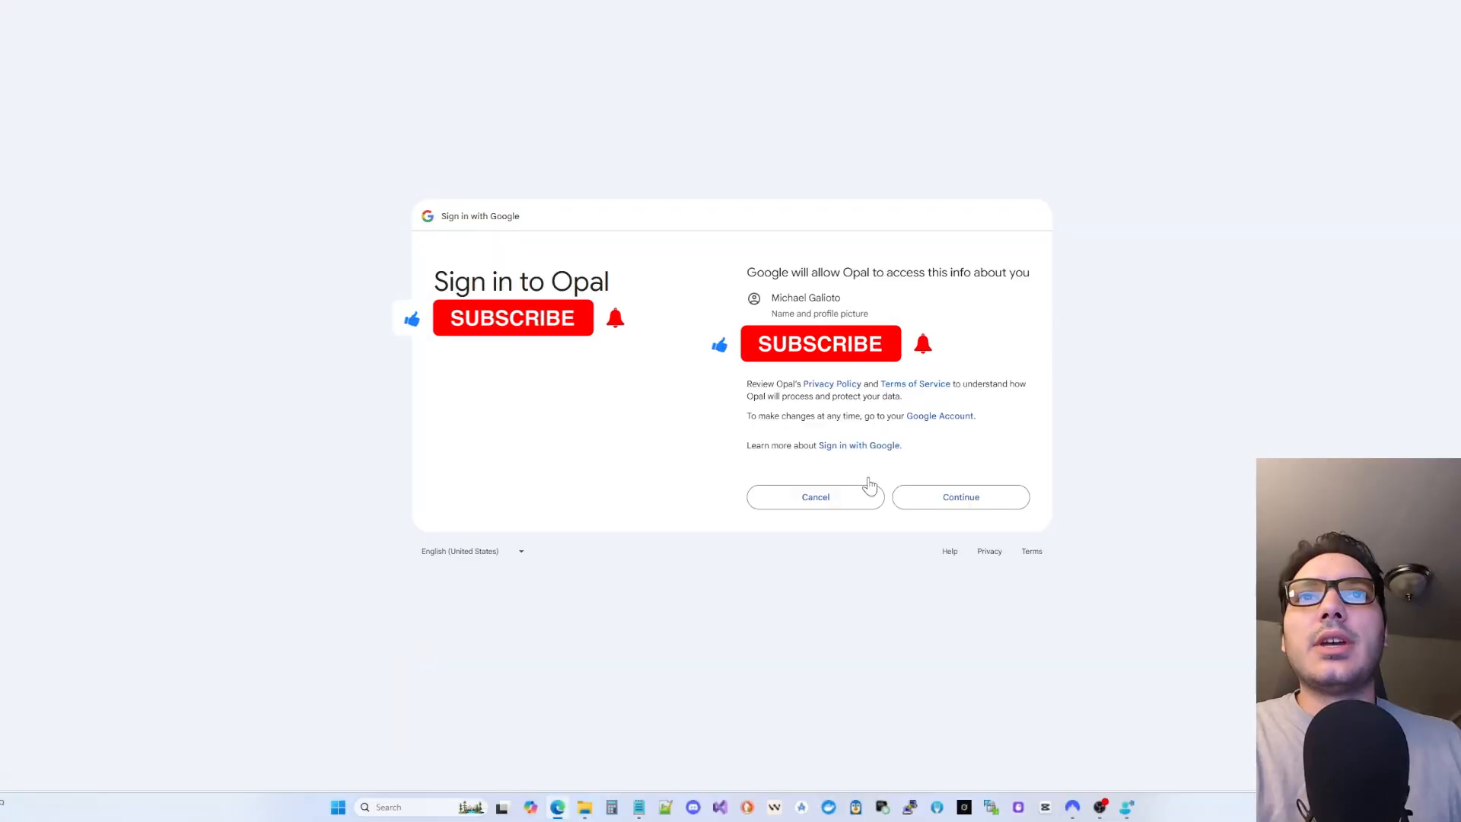
{"action": "left_click", "coordinate": [946, 495]}
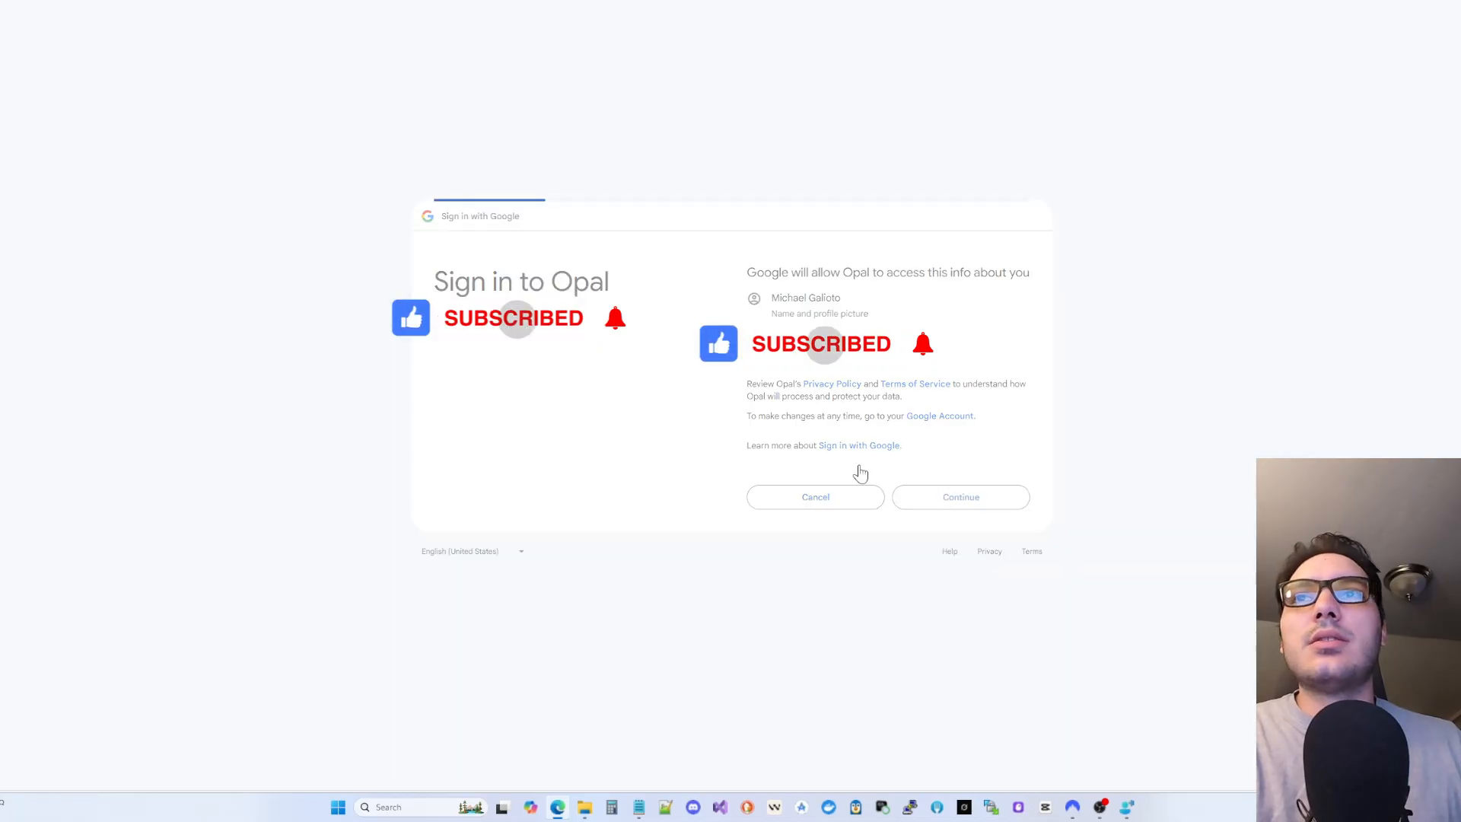
{"action": "left_click", "coordinate": [754, 223]}
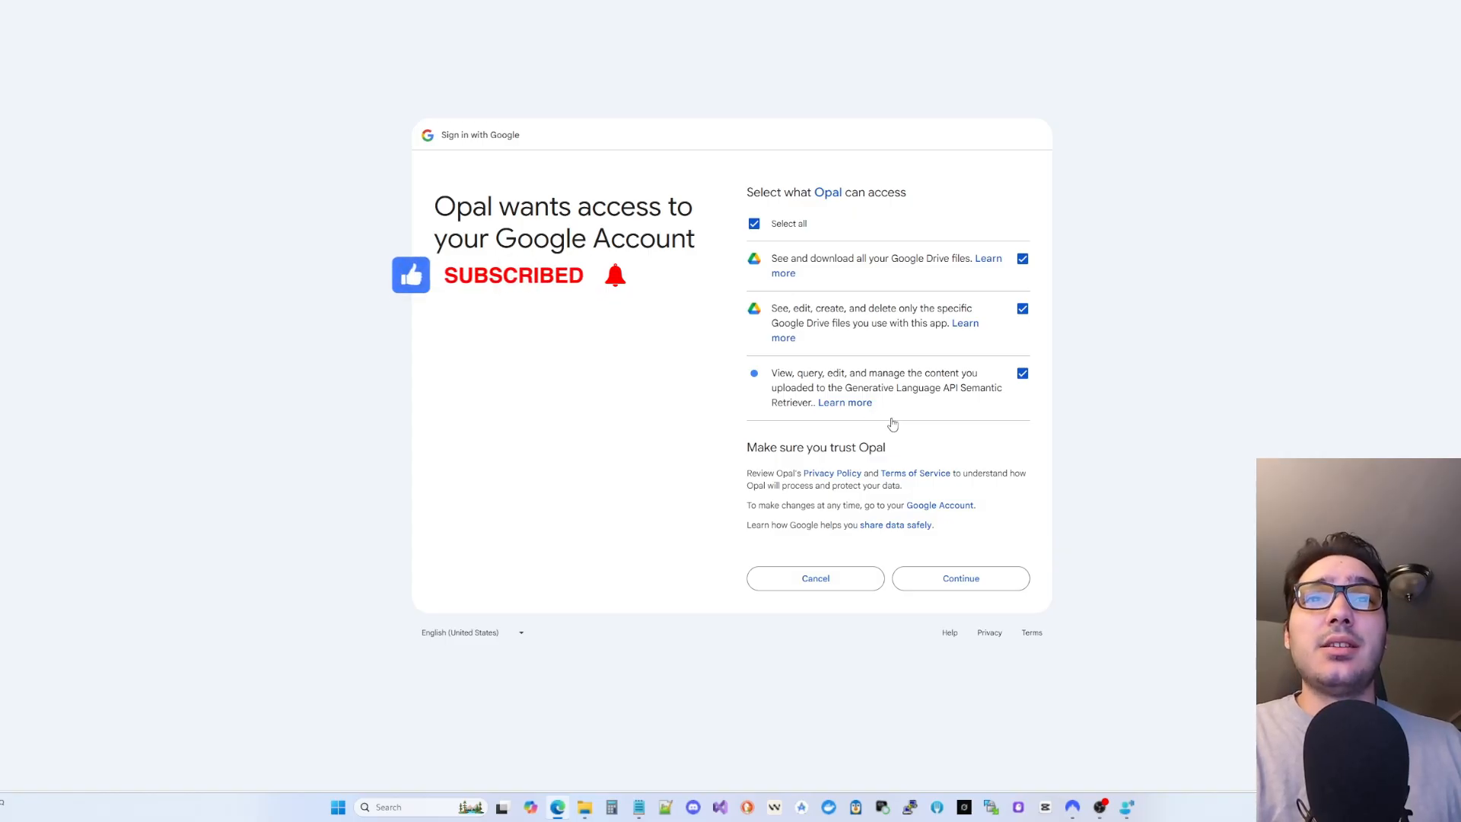
{"action": "left_click", "coordinate": [949, 584]}
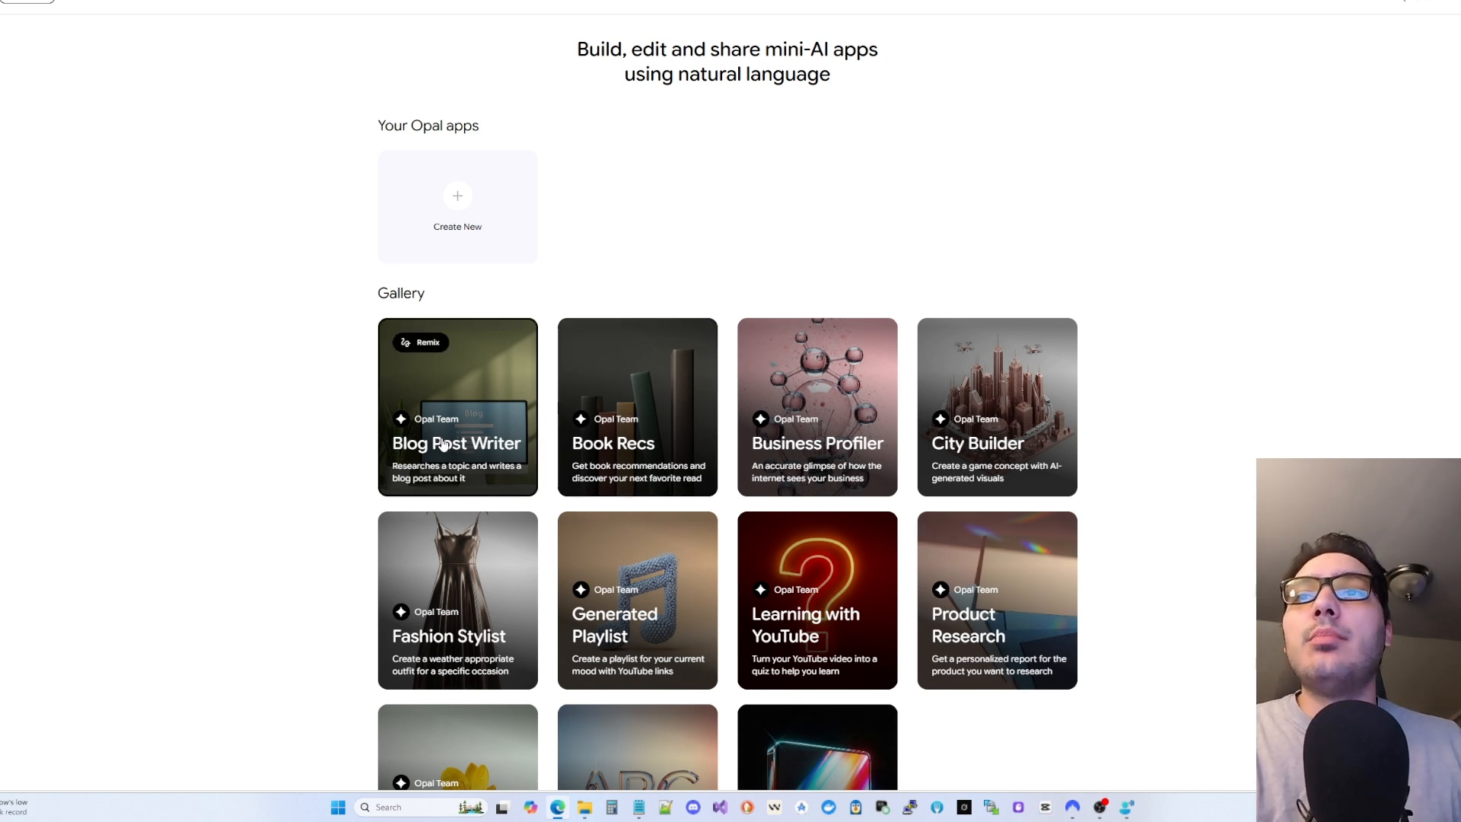
- Scroll the gallery and open the Social Media Post app in the editor
{"action": "scroll", "coordinate": [654, 512], "scroll_direction": "down", "scroll_amount": 1}
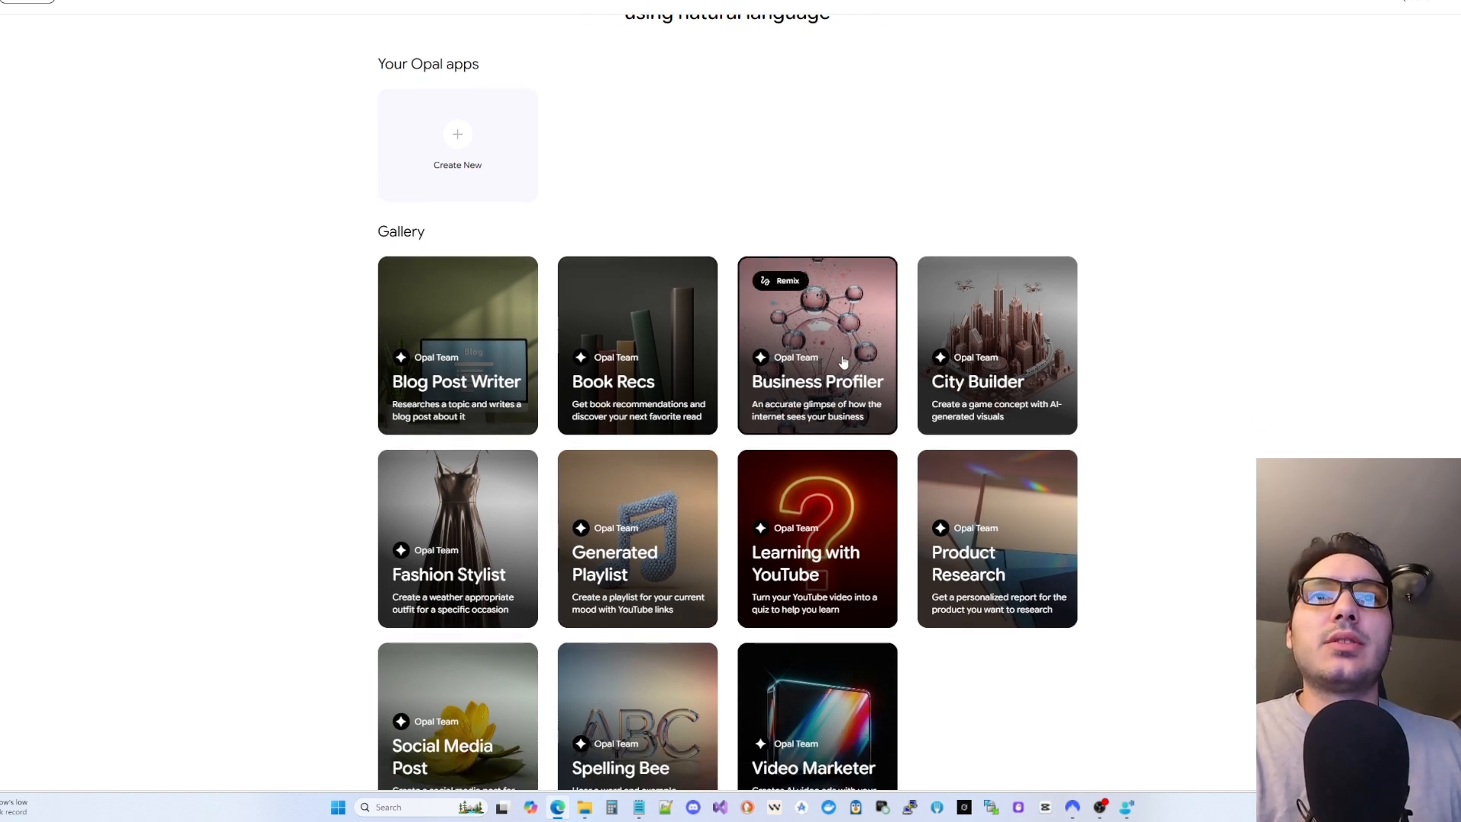
{"action": "scroll", "coordinate": [1020, 331], "scroll_direction": "down", "scroll_amount": 1}
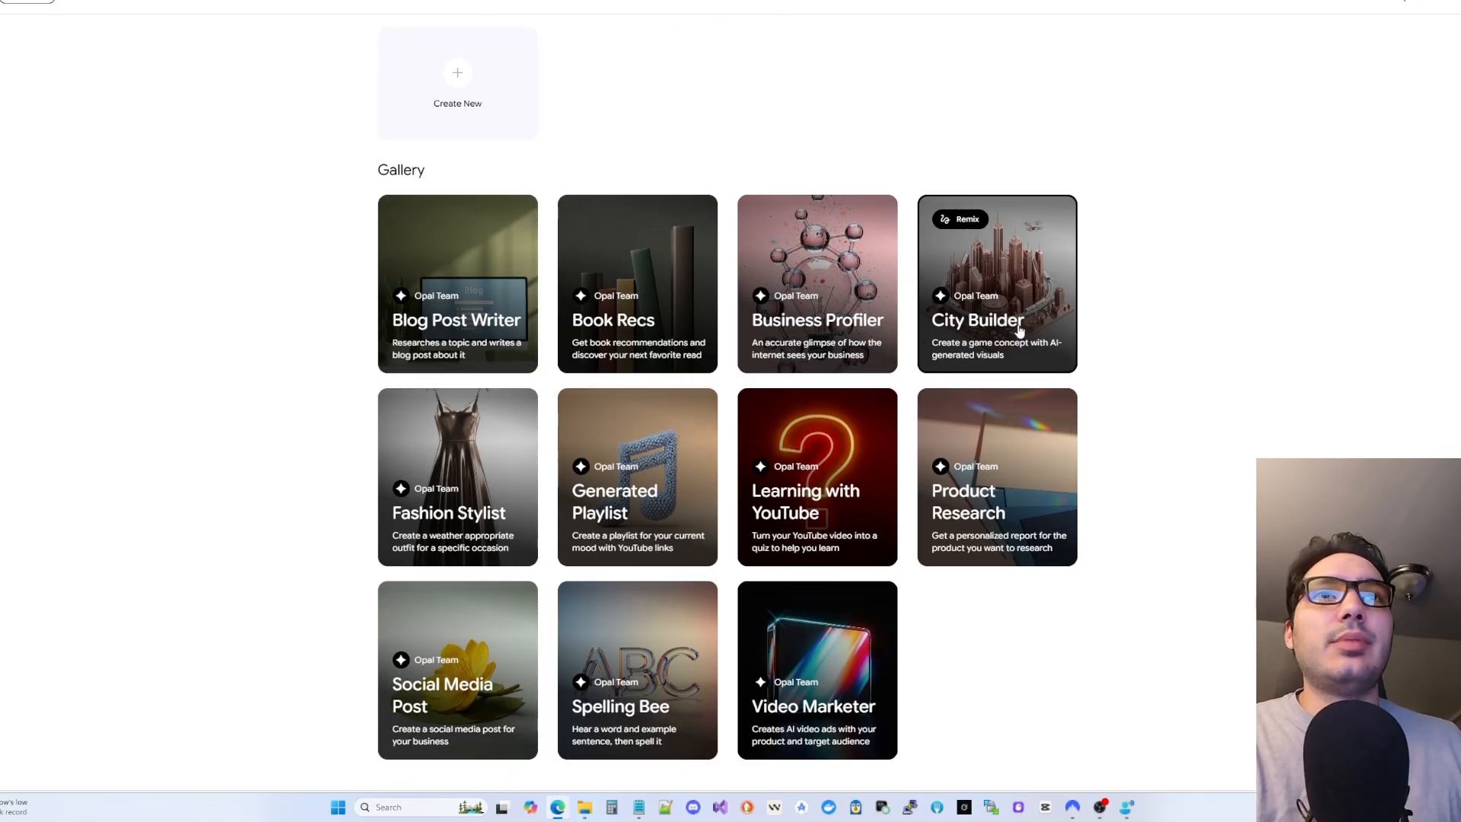
{"action": "scroll", "coordinate": [1020, 329], "scroll_direction": "down", "scroll_amount": 1}
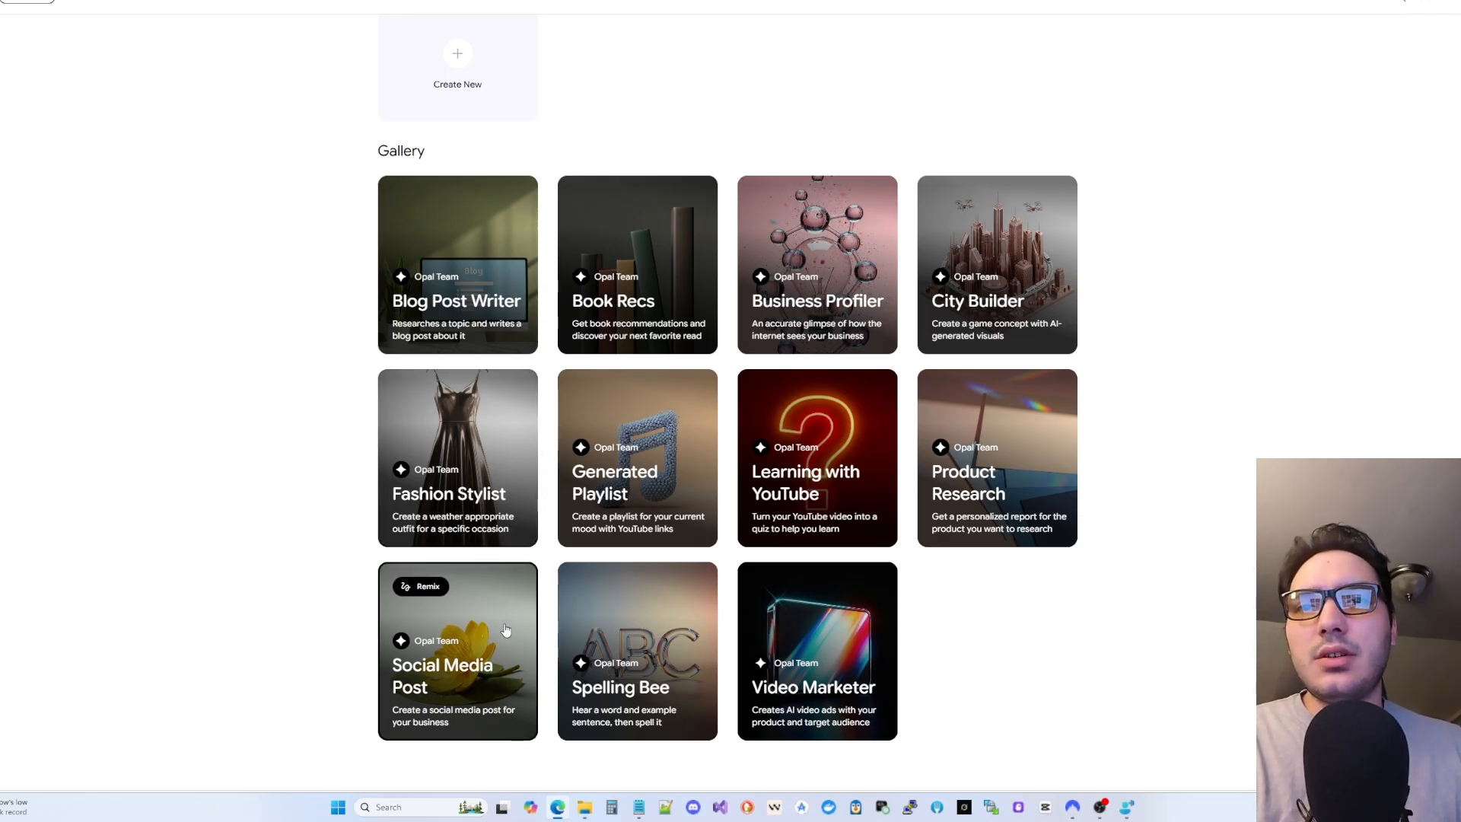
{"action": "left_click", "coordinate": [471, 664]}
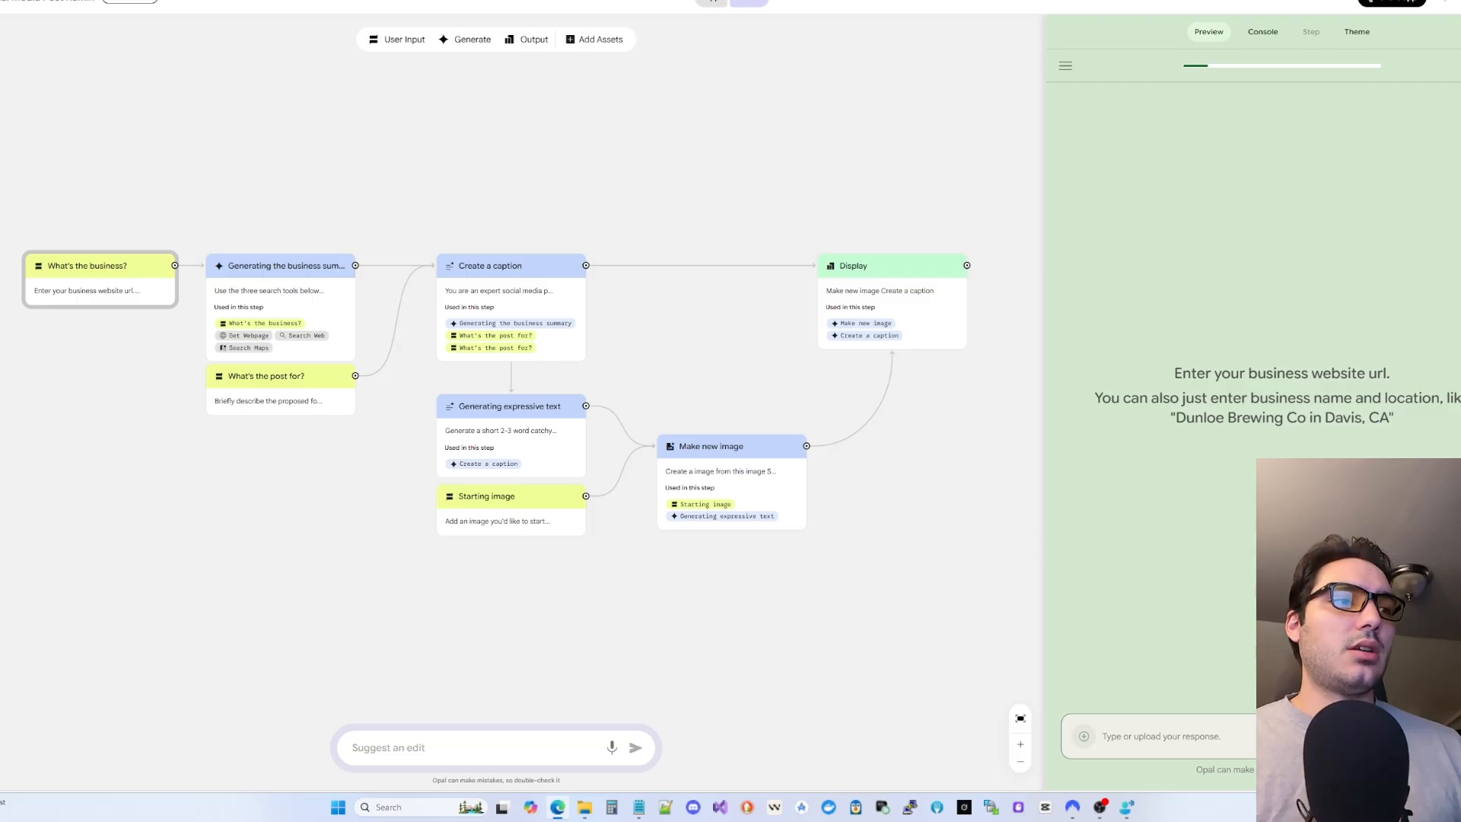
- Answer the preview with the NextGentics, Cincinnati OH business and the pasted post focus
{"action": "left_click", "coordinate": [1218, 740]}
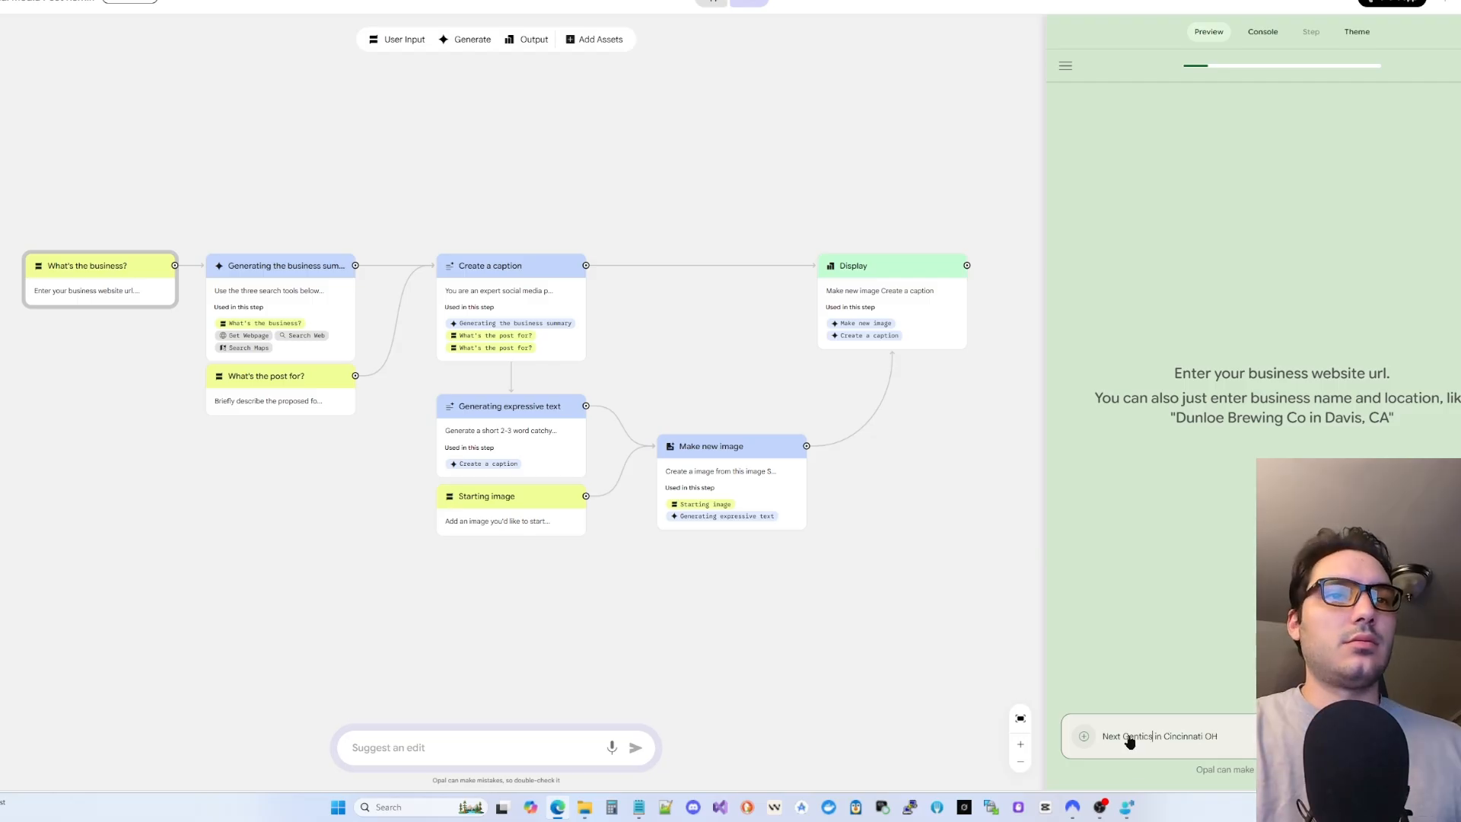
{"action": "type", "text": "NextGentics in Cincinnati OH"}
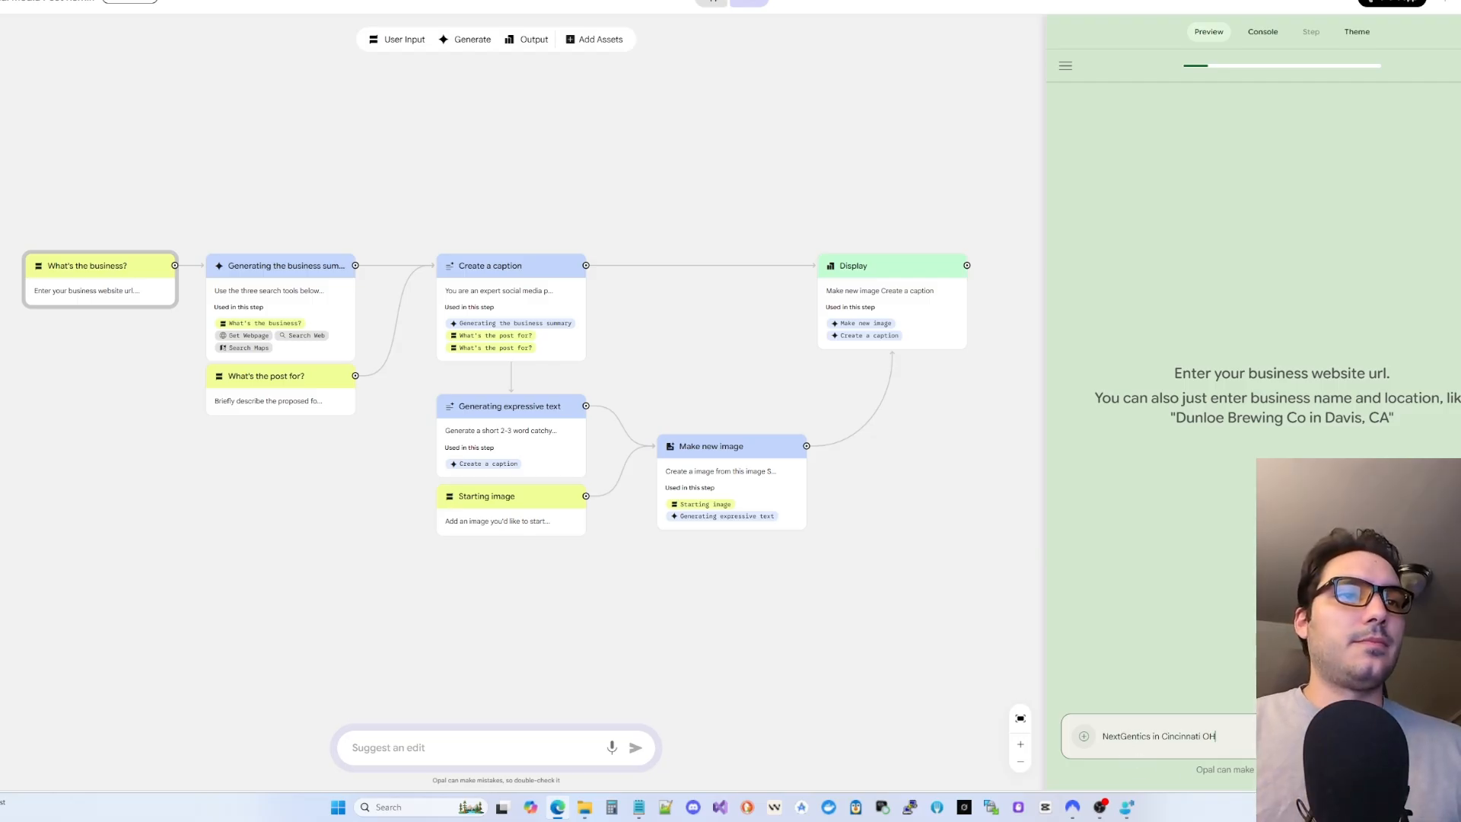
{"action": "key", "text": "Return"}
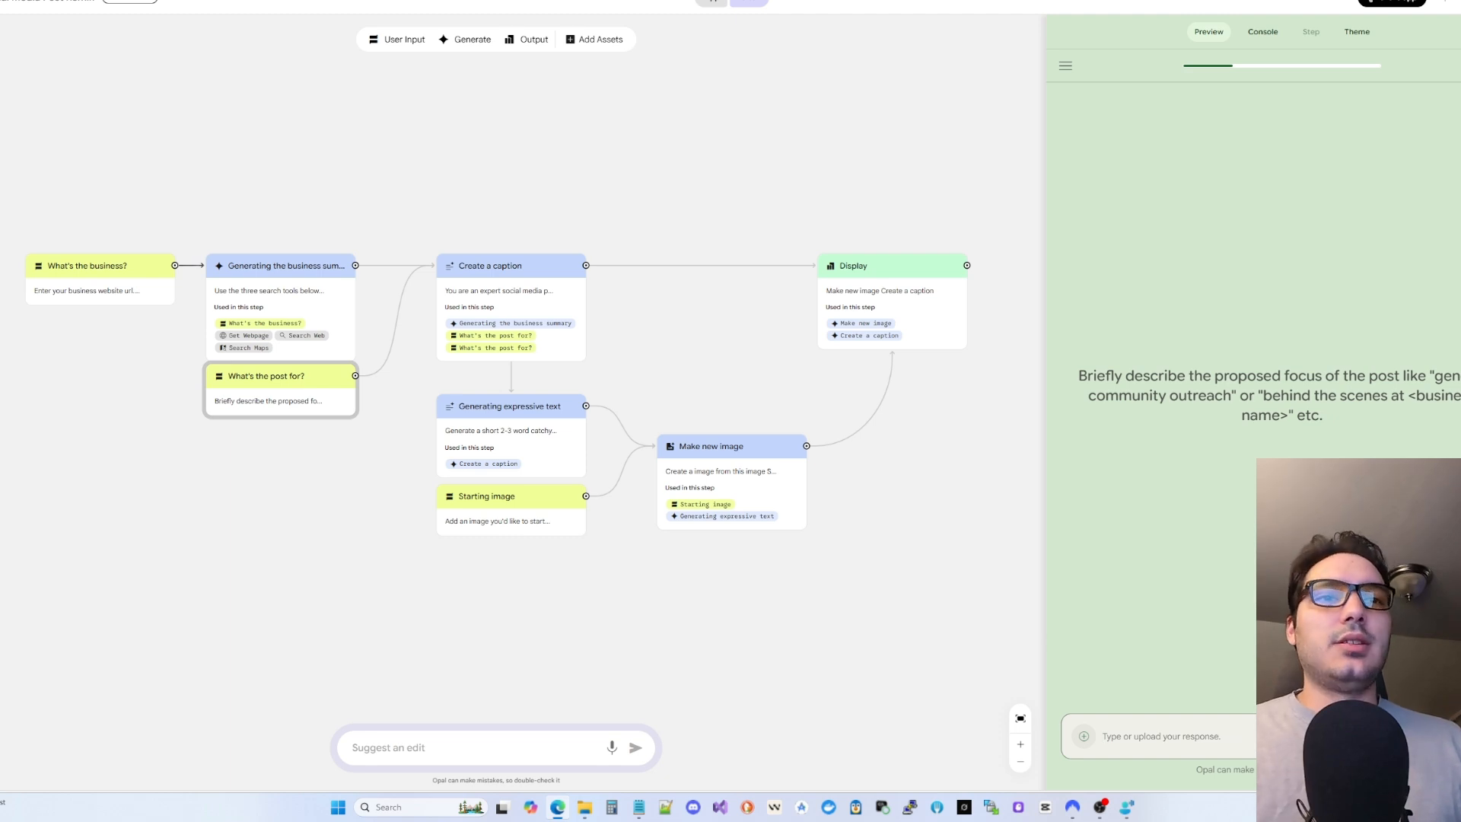
{"action": "key", "text": "ctrl+v"}
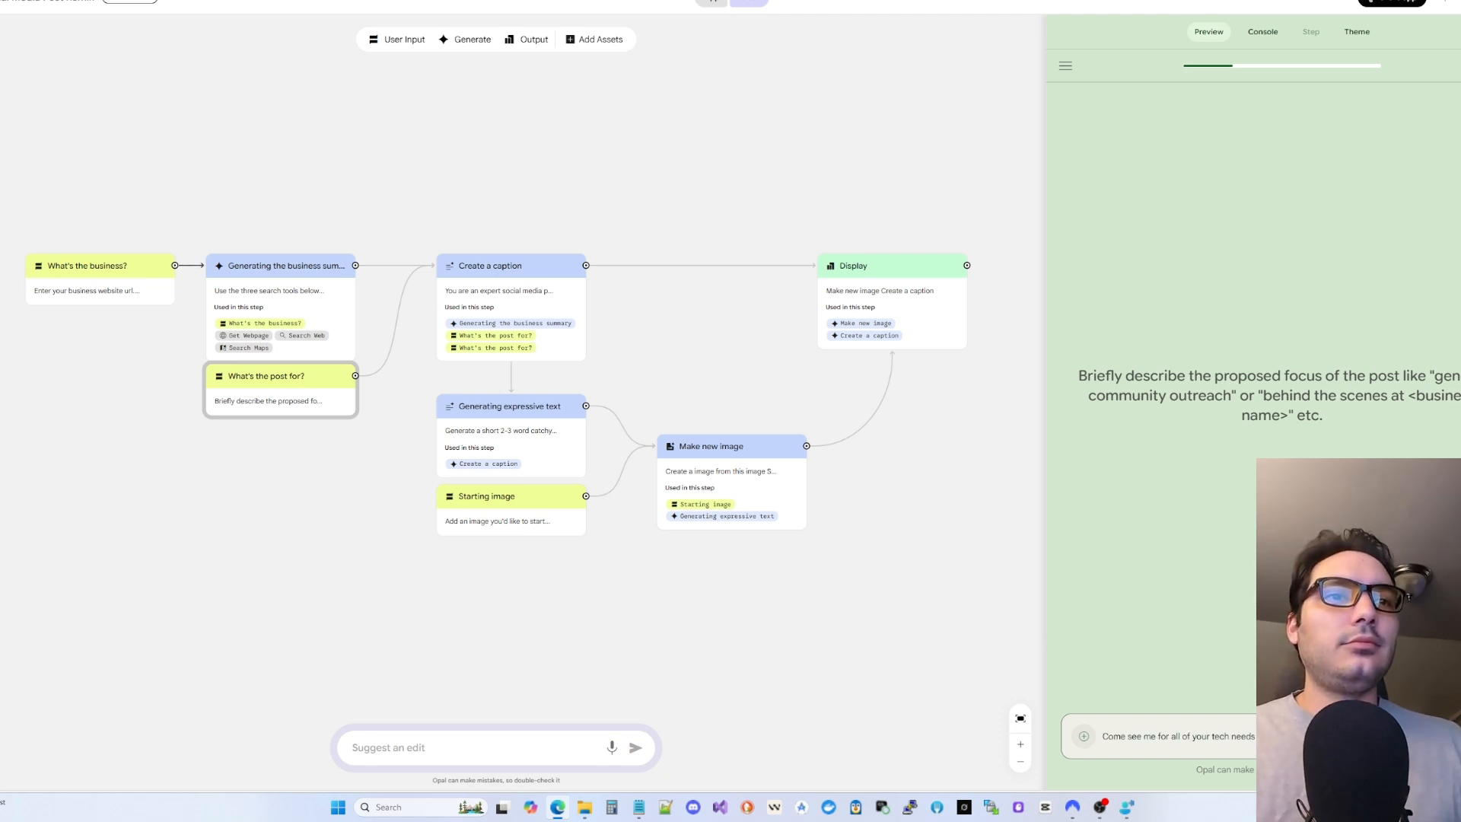
{"action": "key", "text": "Return"}
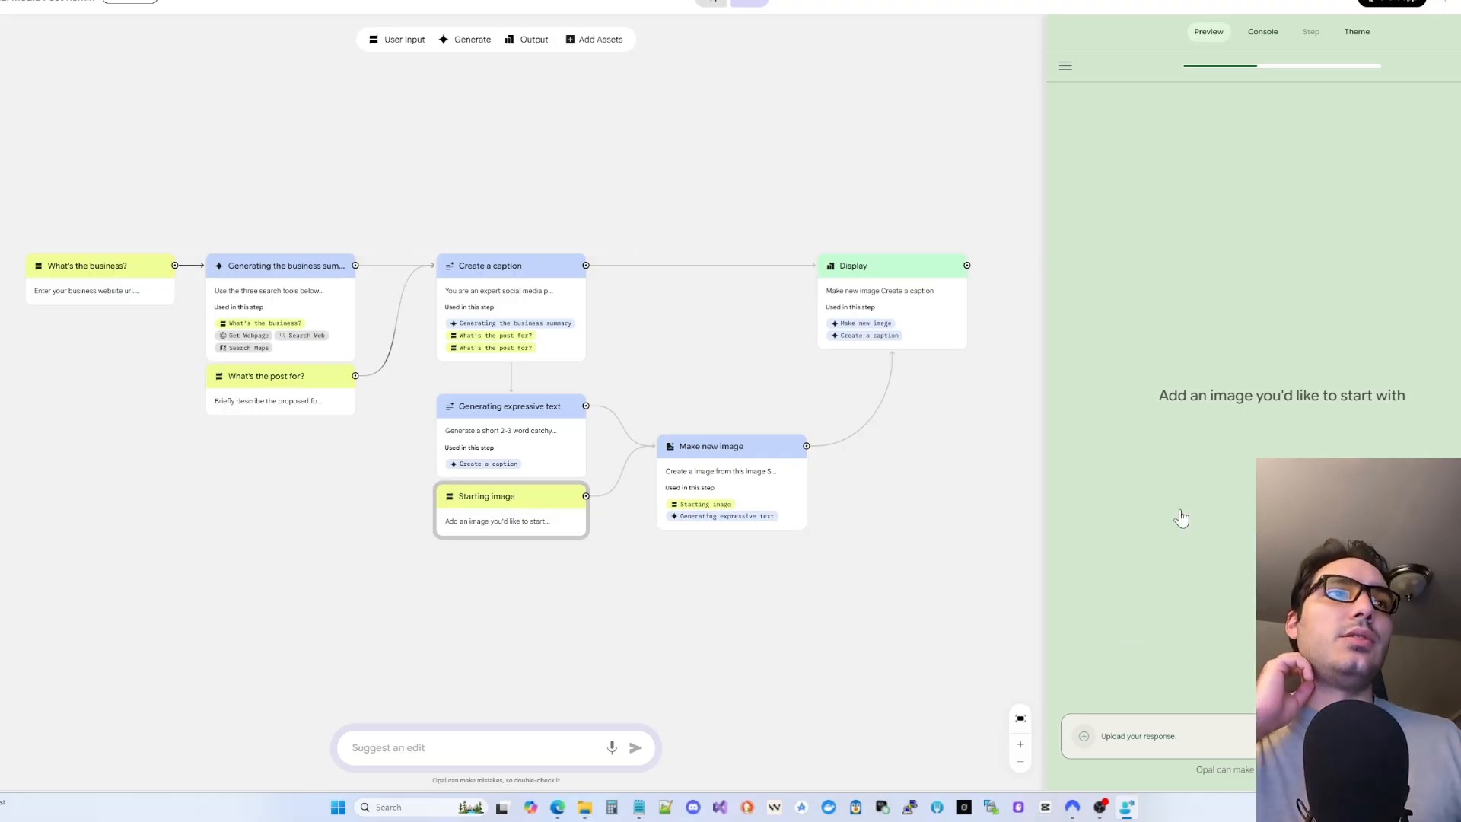
- Attach the NextGentics logo as the starting image, start generation, and view the Create a caption prompt
{"action": "left_click", "coordinate": [592, 807]}
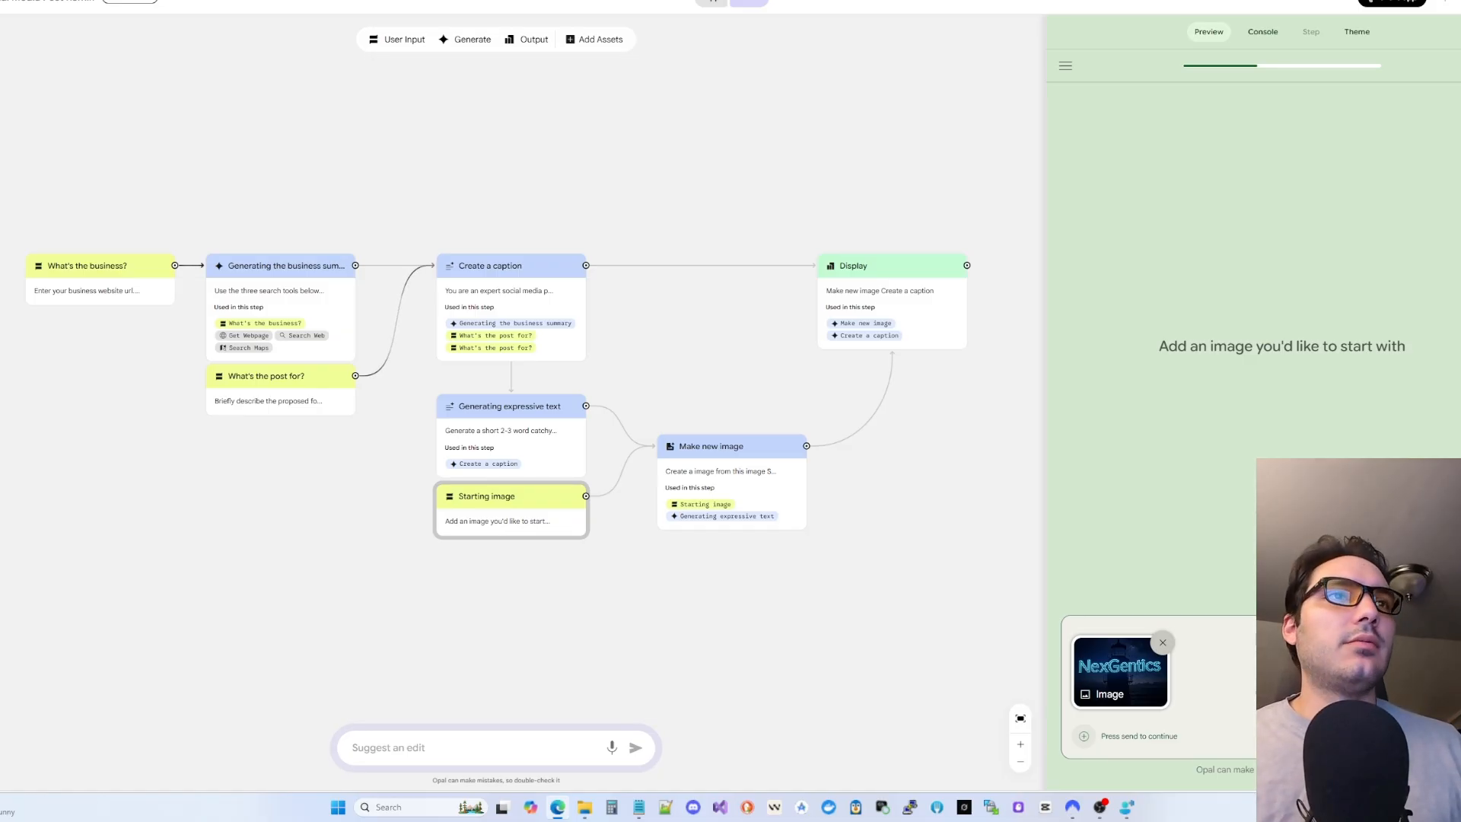
{"action": "left_click", "coordinate": [1457, 736]}
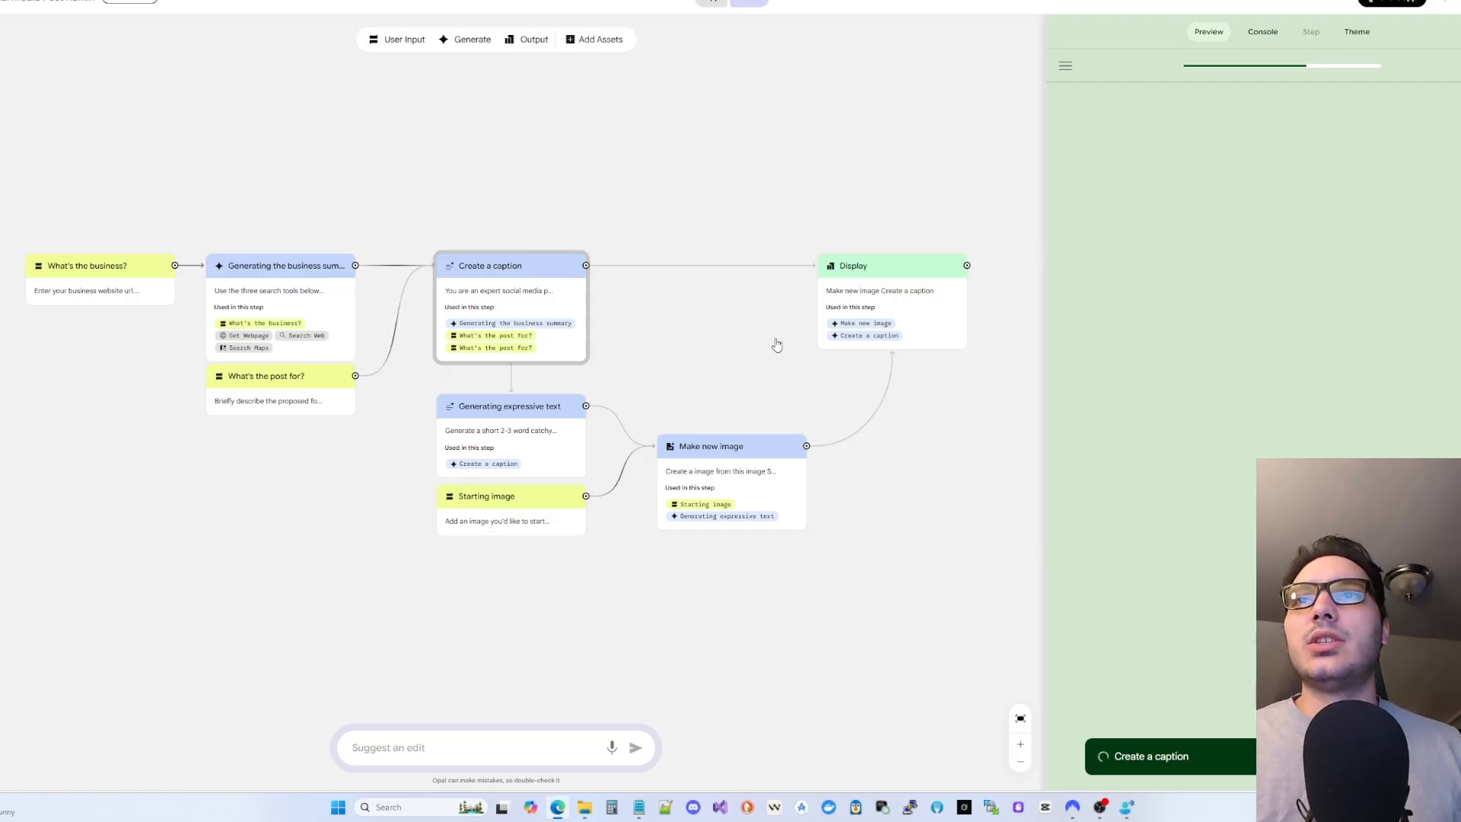
{"action": "left_click", "coordinate": [494, 291]}
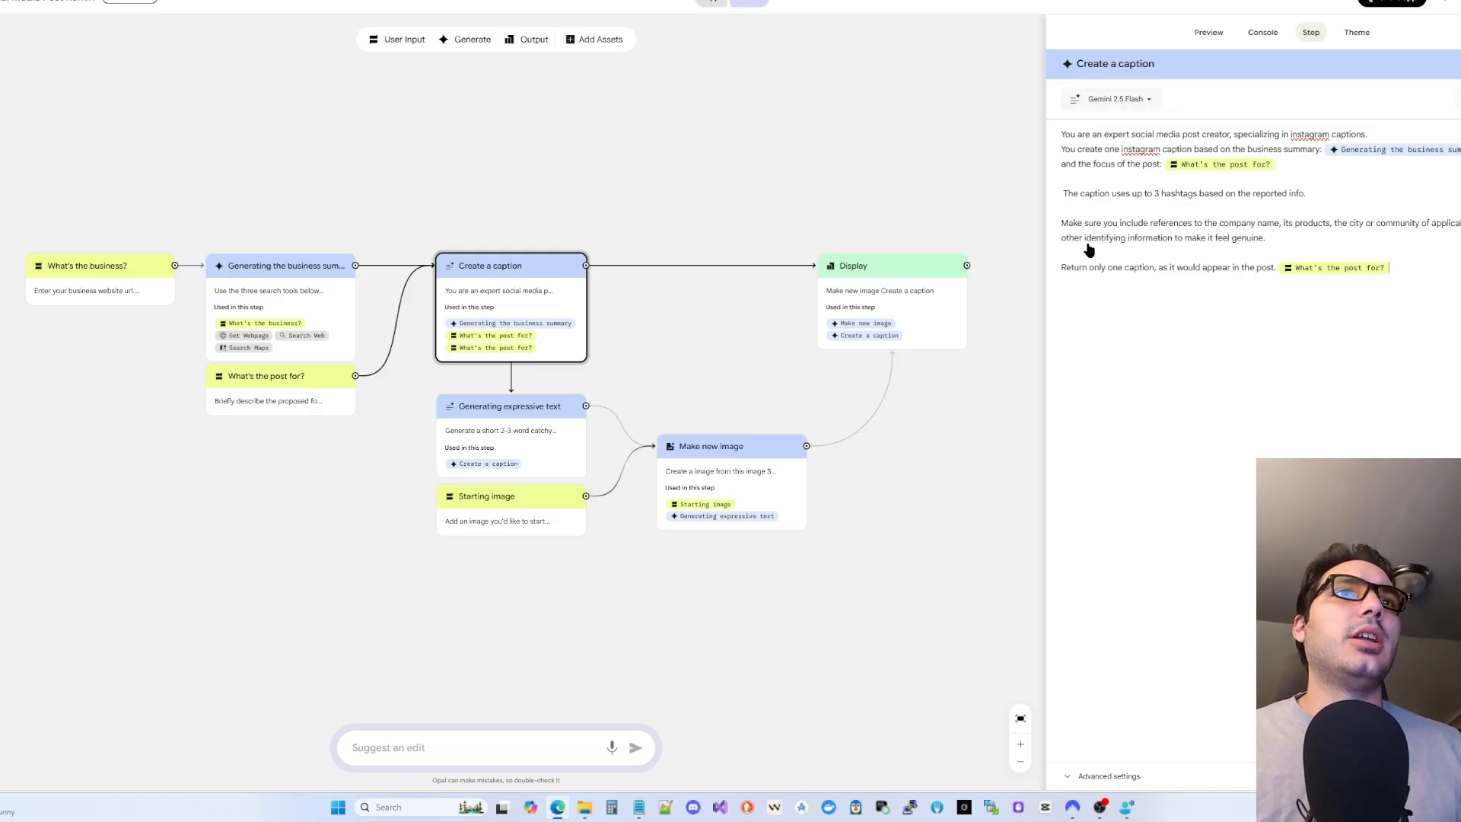
- Review the caption prompt while the NextGen Precision image and caption finish, then return home
{"action": "left_click_drag", "start_coordinate": [1440, 271], "coordinate": [1051, 141]}
{"action": "left_click", "coordinate": [1159, 358]}
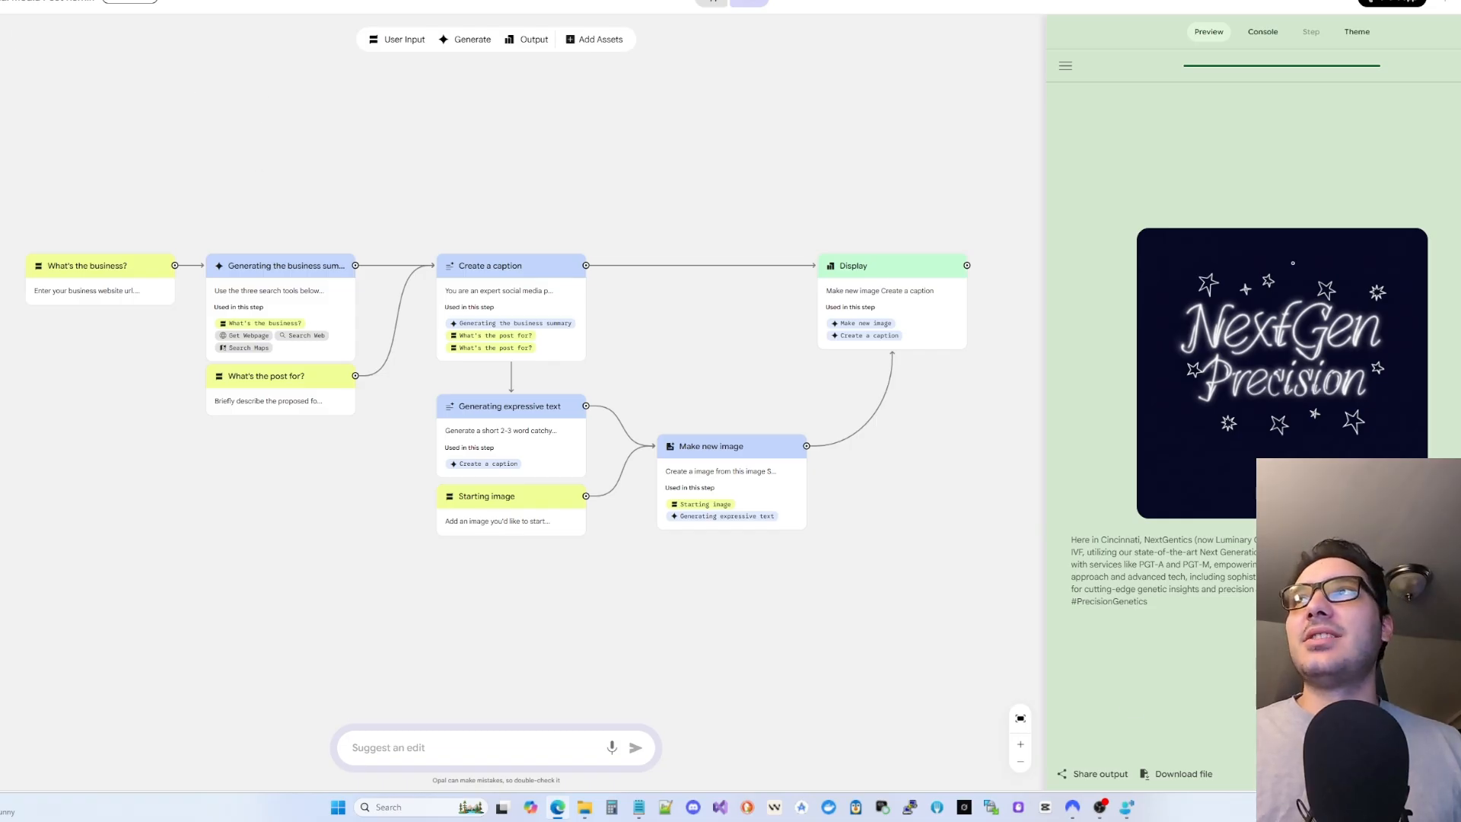
{"action": "left_click", "coordinate": [2, 2]}
{"action": "scroll", "coordinate": [743, 522], "scroll_direction": "down", "scroll_amount": 3}
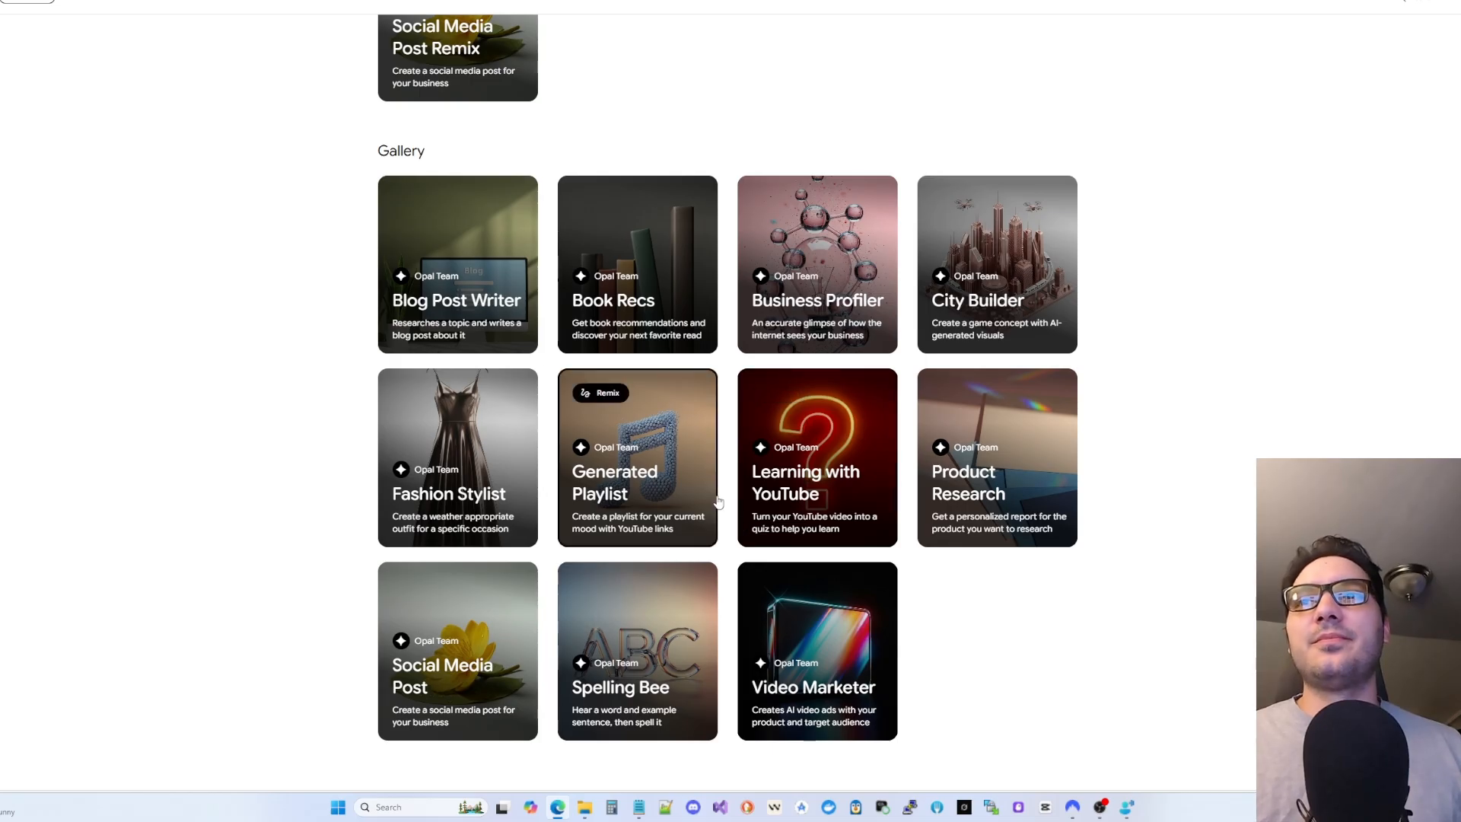
- Start a blank app with + Create New under Your Opal apps
{"action": "scroll", "coordinate": [719, 501], "scroll_direction": "up", "scroll_amount": 3}
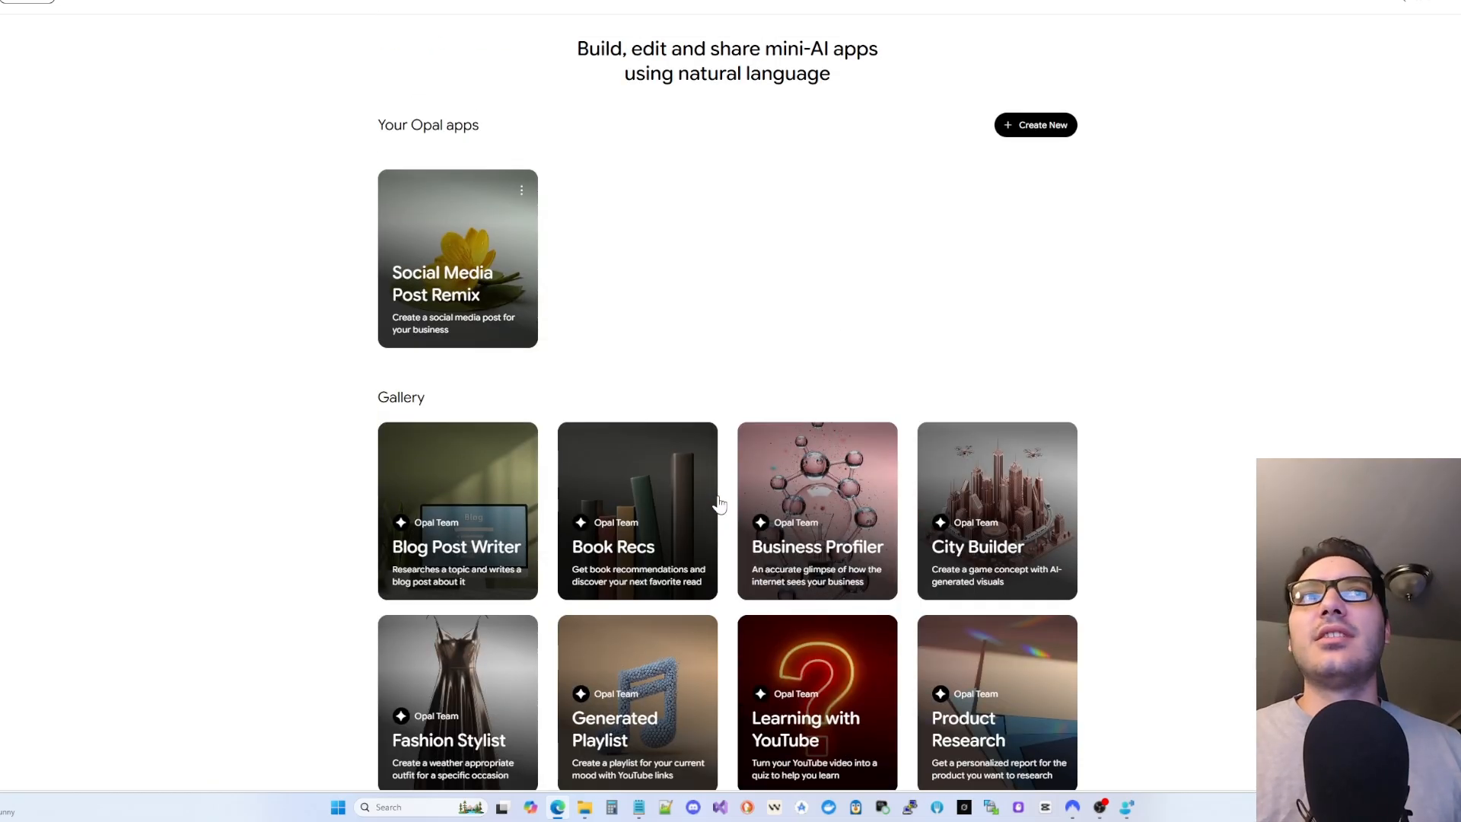
{"action": "scroll", "coordinate": [719, 502], "scroll_direction": "down", "scroll_amount": 3}
{"action": "scroll", "coordinate": [977, 416], "scroll_direction": "up", "scroll_amount": 3}
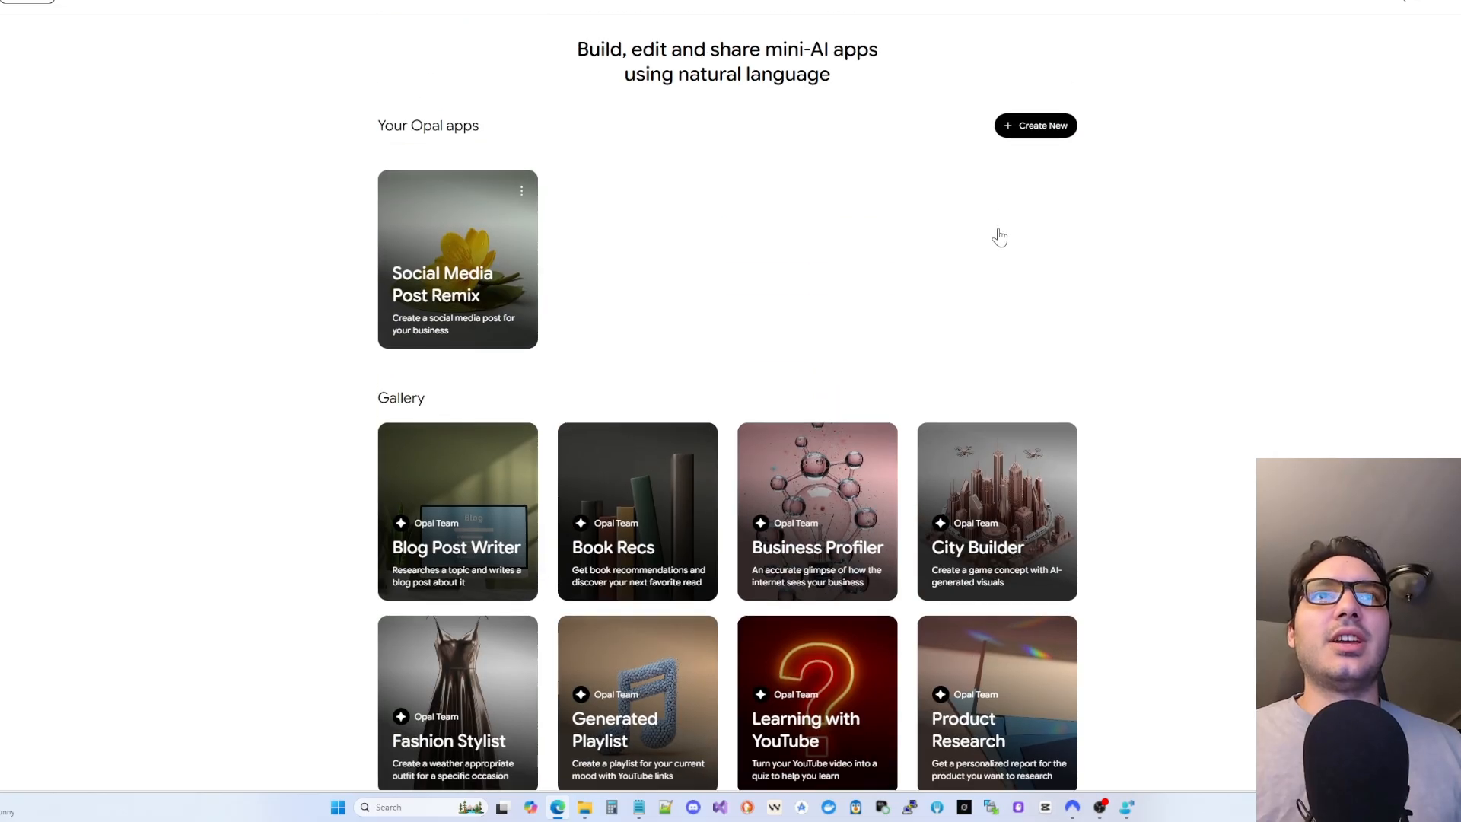
{"action": "left_click", "coordinate": [1051, 125]}
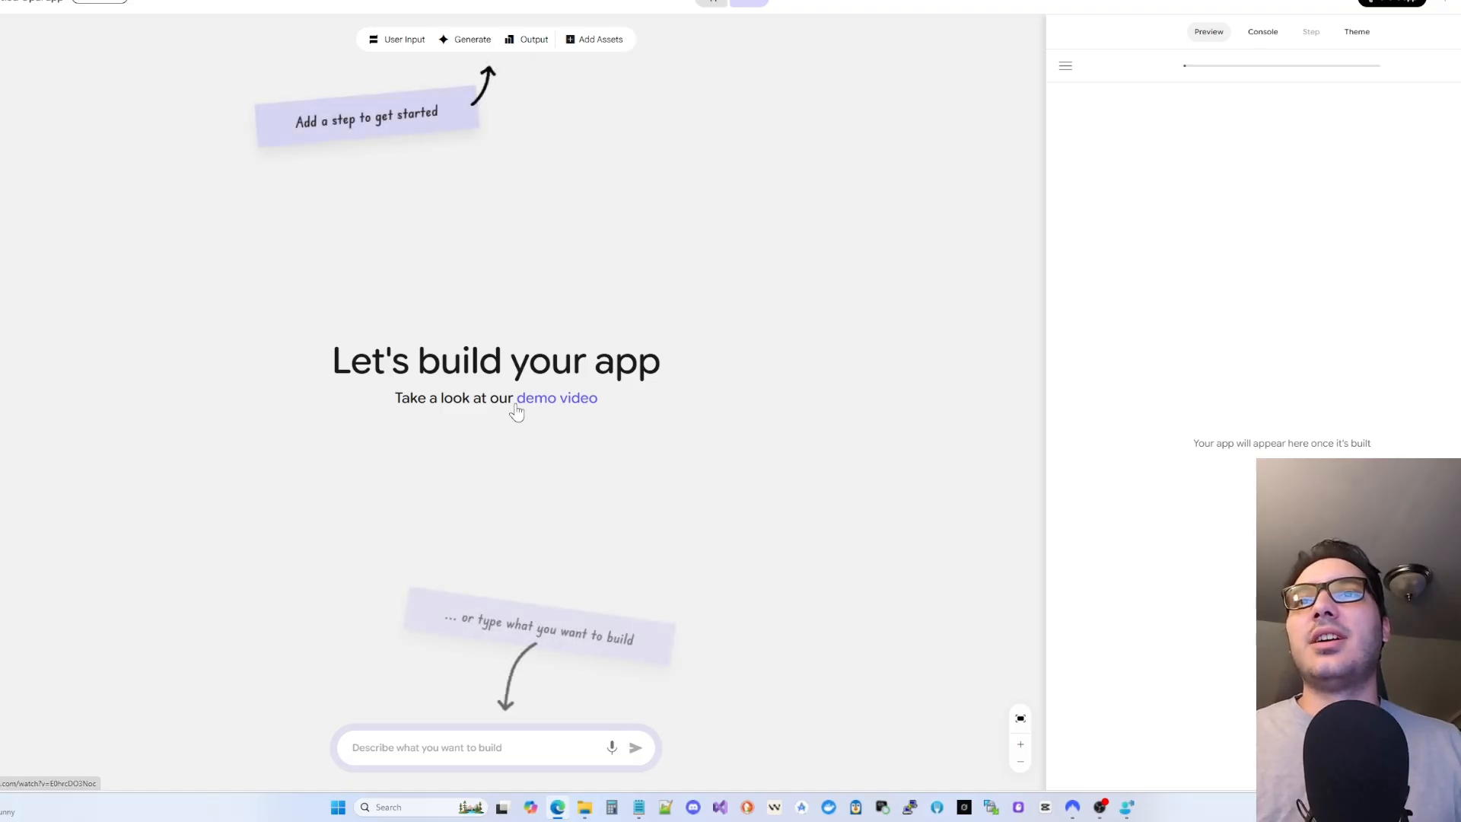
- Paste the invoice generator description and send it to build the Invoice Pro app
{"action": "left_click", "coordinate": [461, 747]}
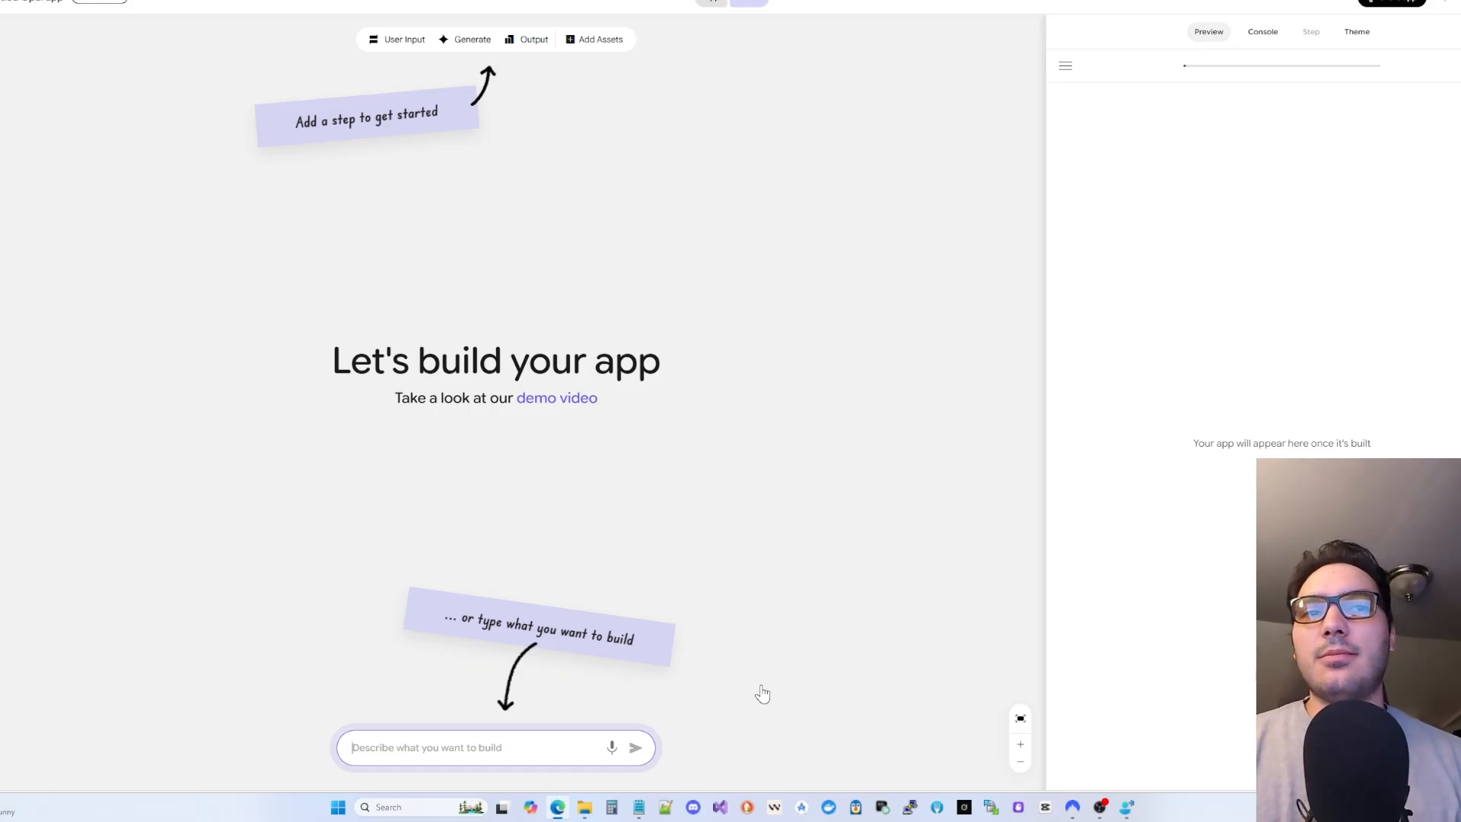
{"action": "key", "text": "ctrl+v"}
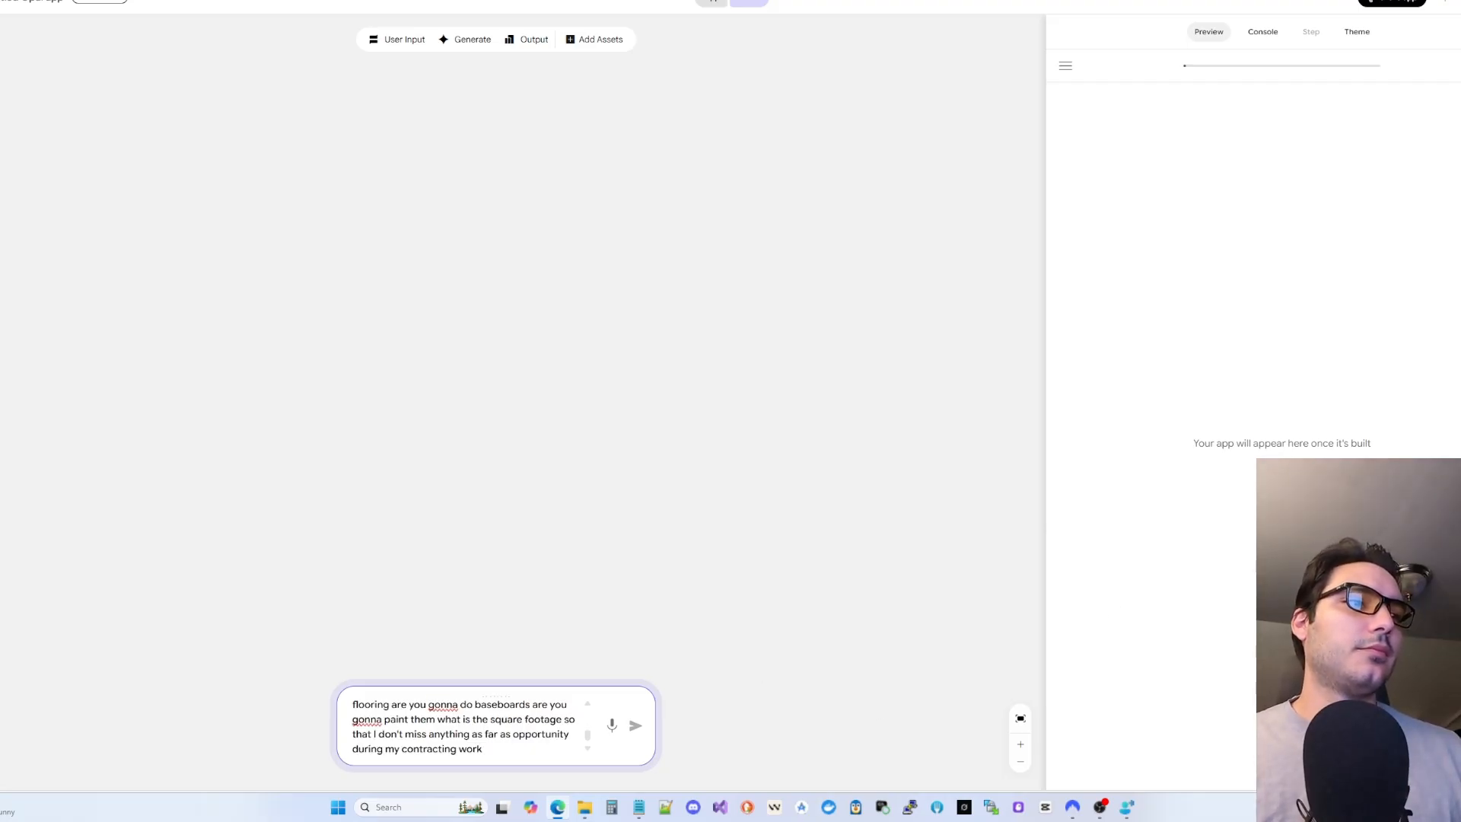
{"action": "left_click", "coordinate": [636, 727]}
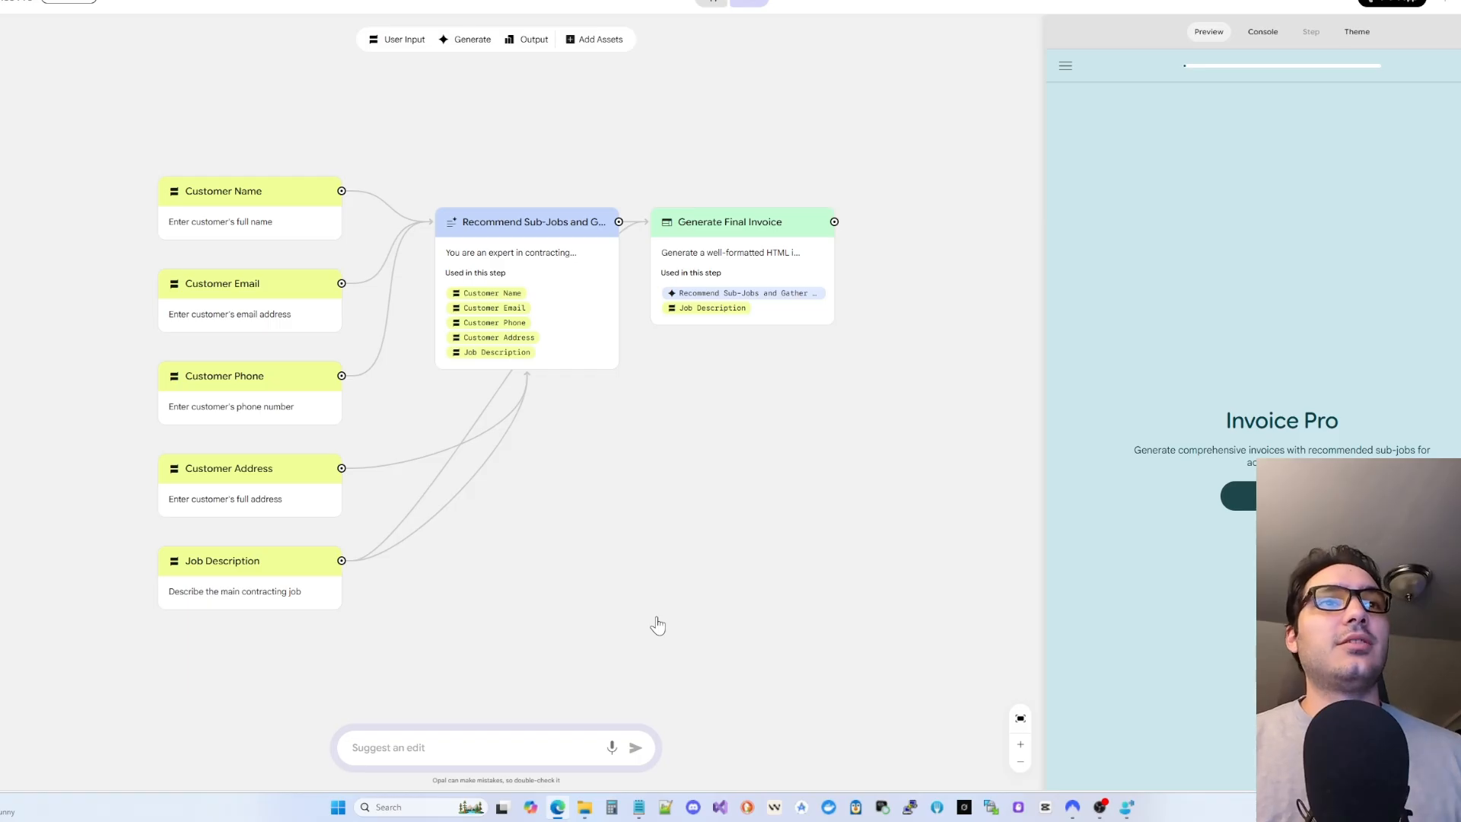
- Run Invoice Pro and submit the customer's name, e-mail address and phone number
{"action": "left_click", "coordinate": [1240, 497]}
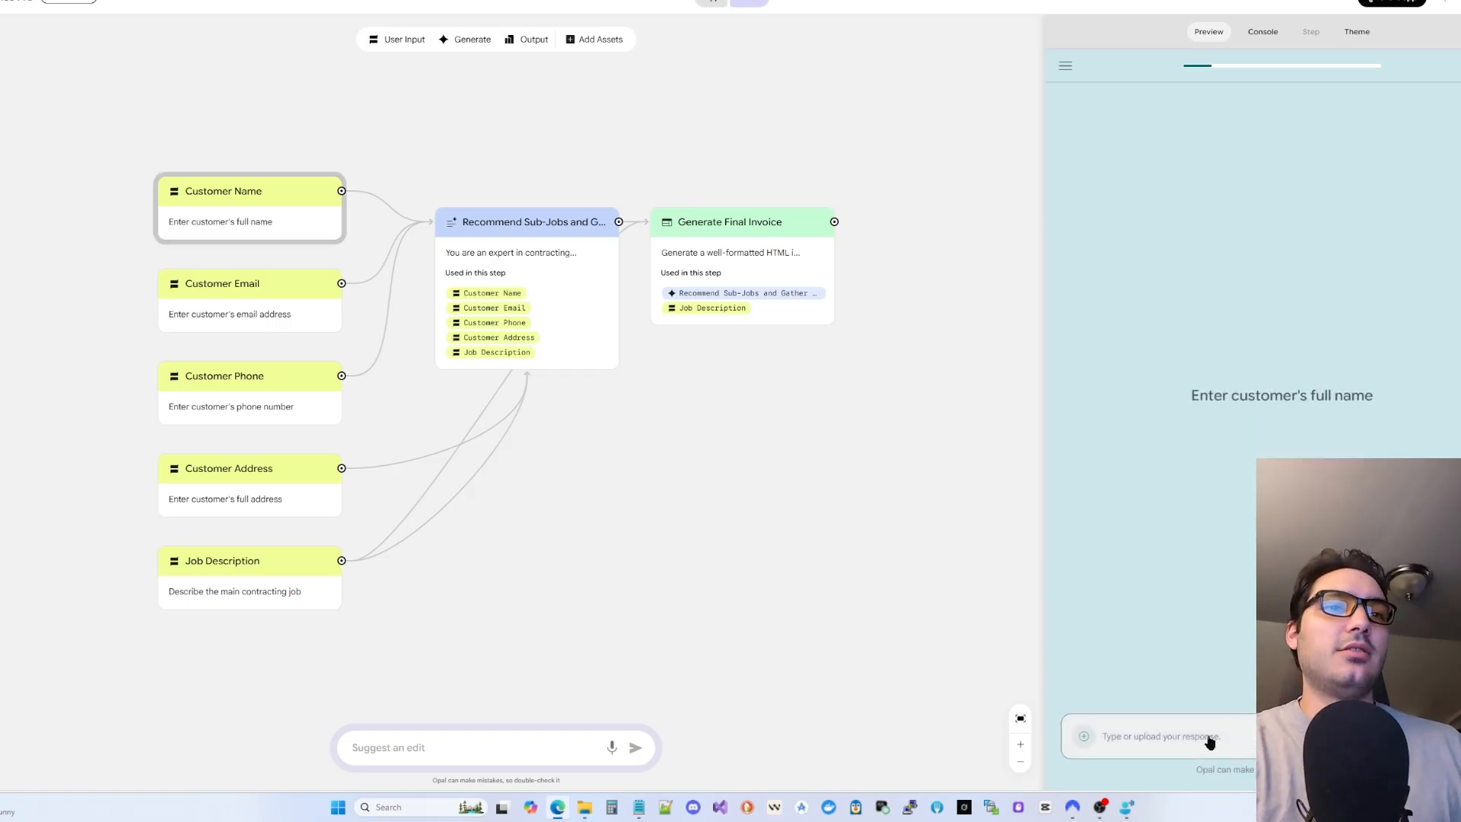
{"action": "key", "text": "Return"}
{"action": "type", "text": "example@gmail.com"}
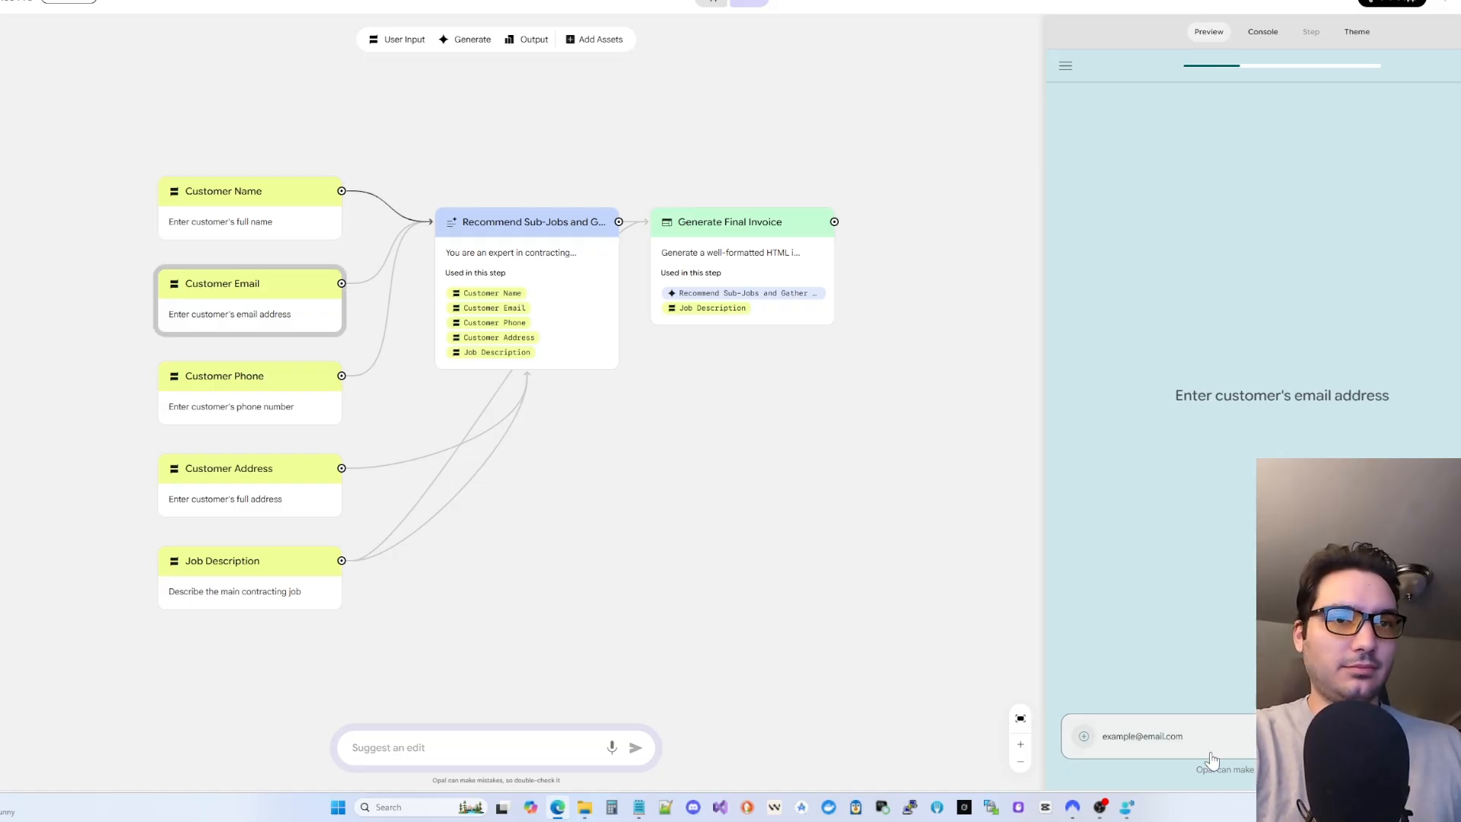
{"action": "key", "text": "Return"}
{"action": "type", "text": "5555555555555555555"}
{"action": "key", "text": "Return"}
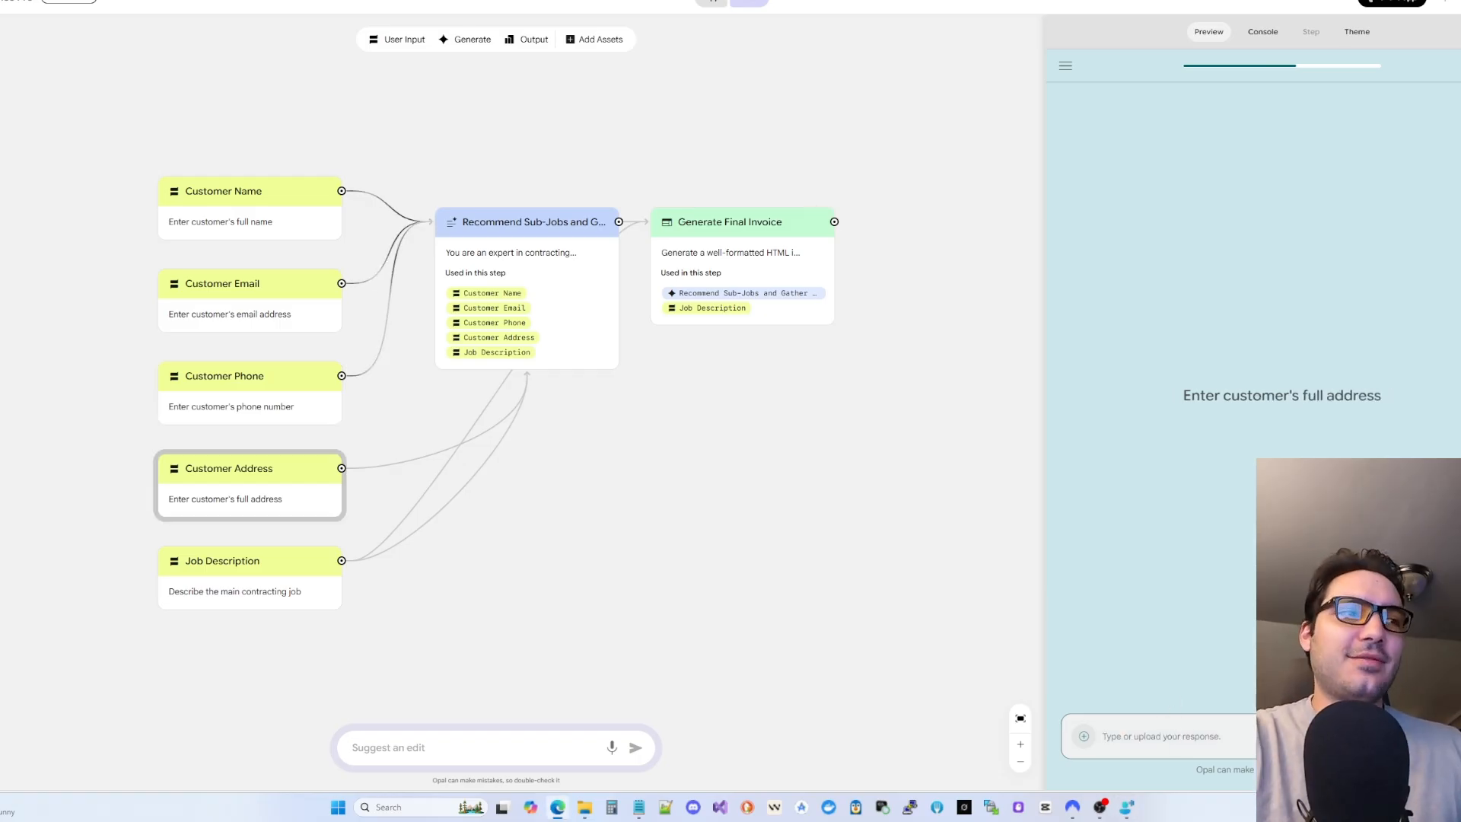
- Enter the customer's street address and the job 'Installing a floor' to generate sub-jobs
{"action": "type", "text": "123 Imaginary Dr"}
{"action": "key", "text": "Return"}
{"action": "type", "text": "Installing a floor"}
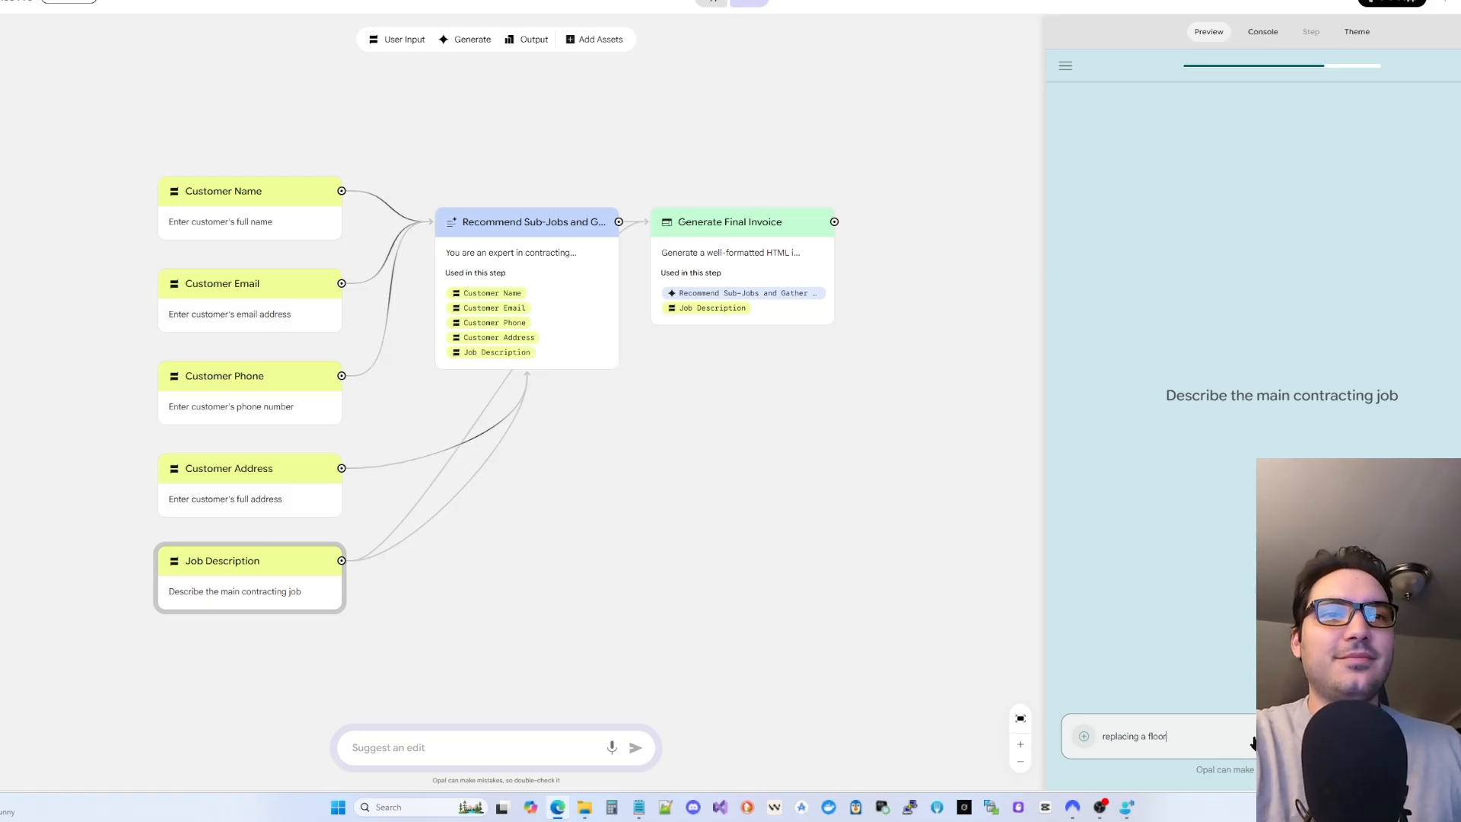
{"action": "key", "text": "Return"}
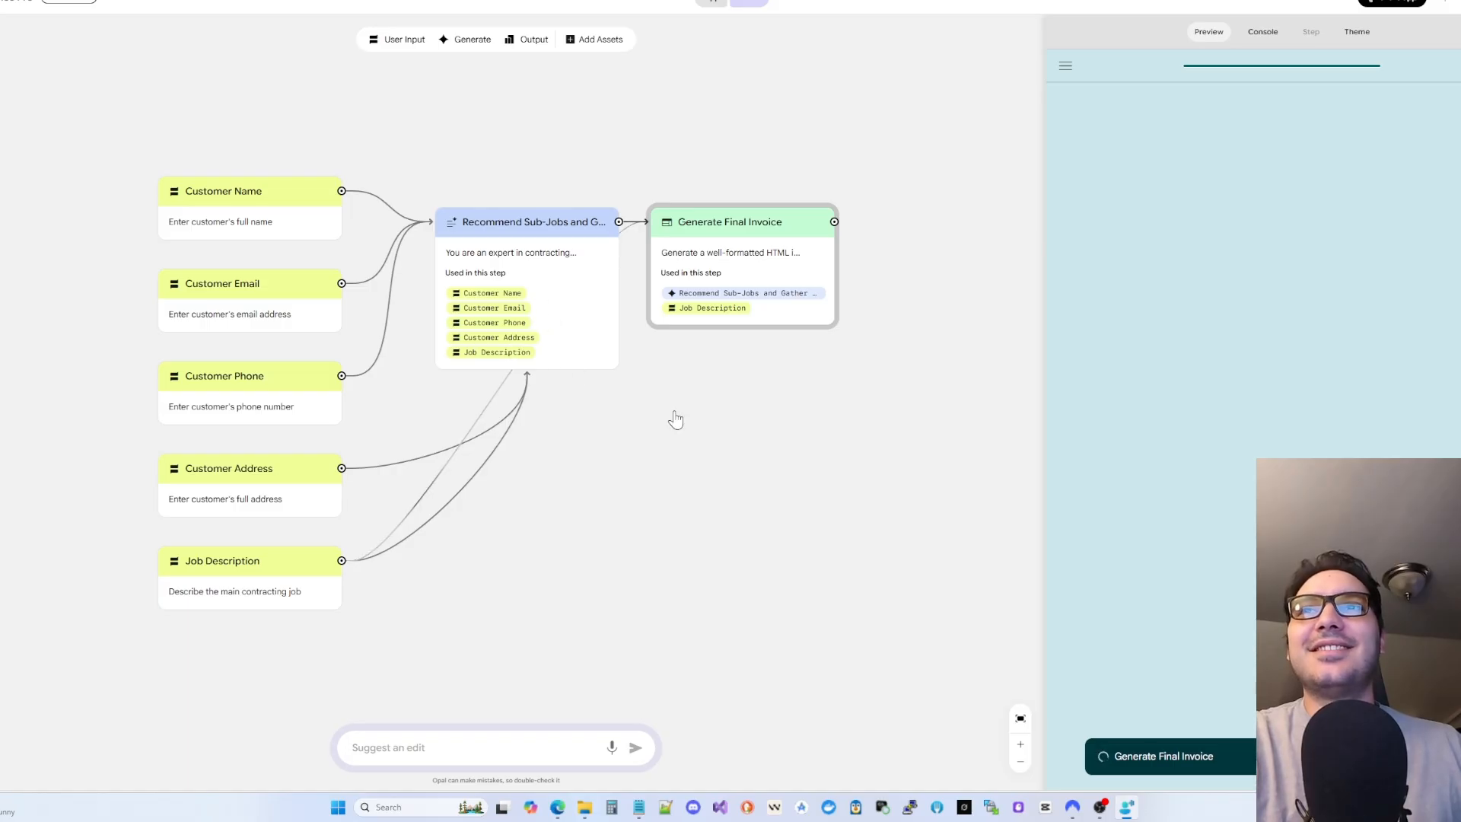
- Move the Generate Final Invoice step lower right and inspect the invoice's placeholder company name
{"action": "left_click_drag", "start_coordinate": [756, 228], "coordinate": [879, 317]}
{"action": "left_click", "coordinate": [875, 221]}
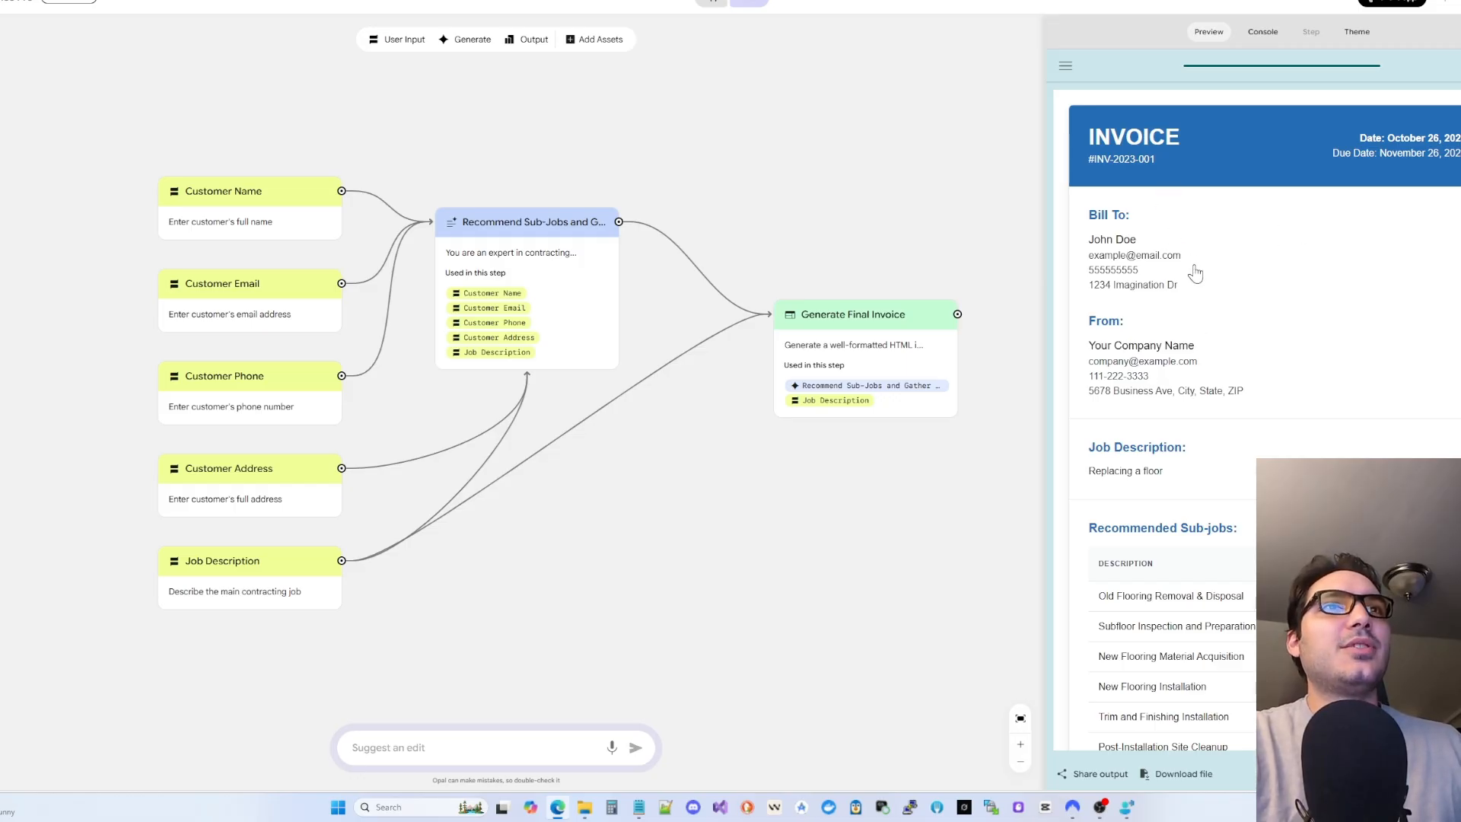
{"action": "mouse_move", "coordinate": [1078, 351]}
{"action": "left_mouse_down"}
{"action": "mouse_move", "coordinate": [1208, 358]}
{"action": "mouse_move", "coordinate": [1063, 358]}
{"action": "left_mouse_up"}
{"action": "left_click", "coordinate": [1210, 361]}
{"action": "left_click", "coordinate": [1138, 360]}
{"action": "left_click_drag", "start_coordinate": [1196, 354], "coordinate": [1103, 352]}
{"action": "left_click", "coordinate": [1107, 353]}
- Scroll through the finished invoice to review its six recommended flooring sub-jobs
{"action": "scroll", "coordinate": [1126, 357], "scroll_direction": "down", "scroll_amount": 1}
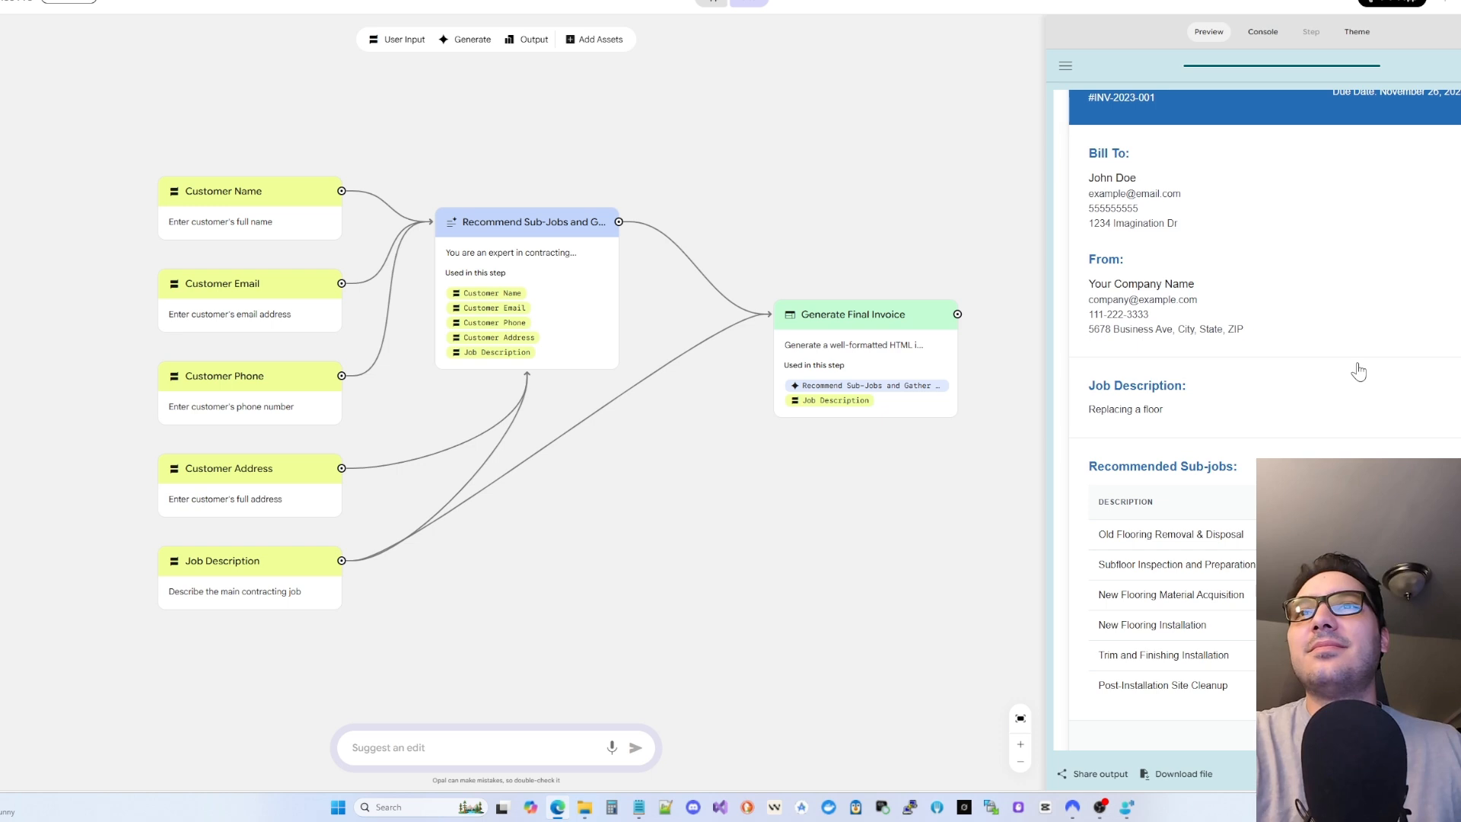
{"action": "scroll", "coordinate": [1359, 371], "scroll_direction": "down", "scroll_amount": 3}
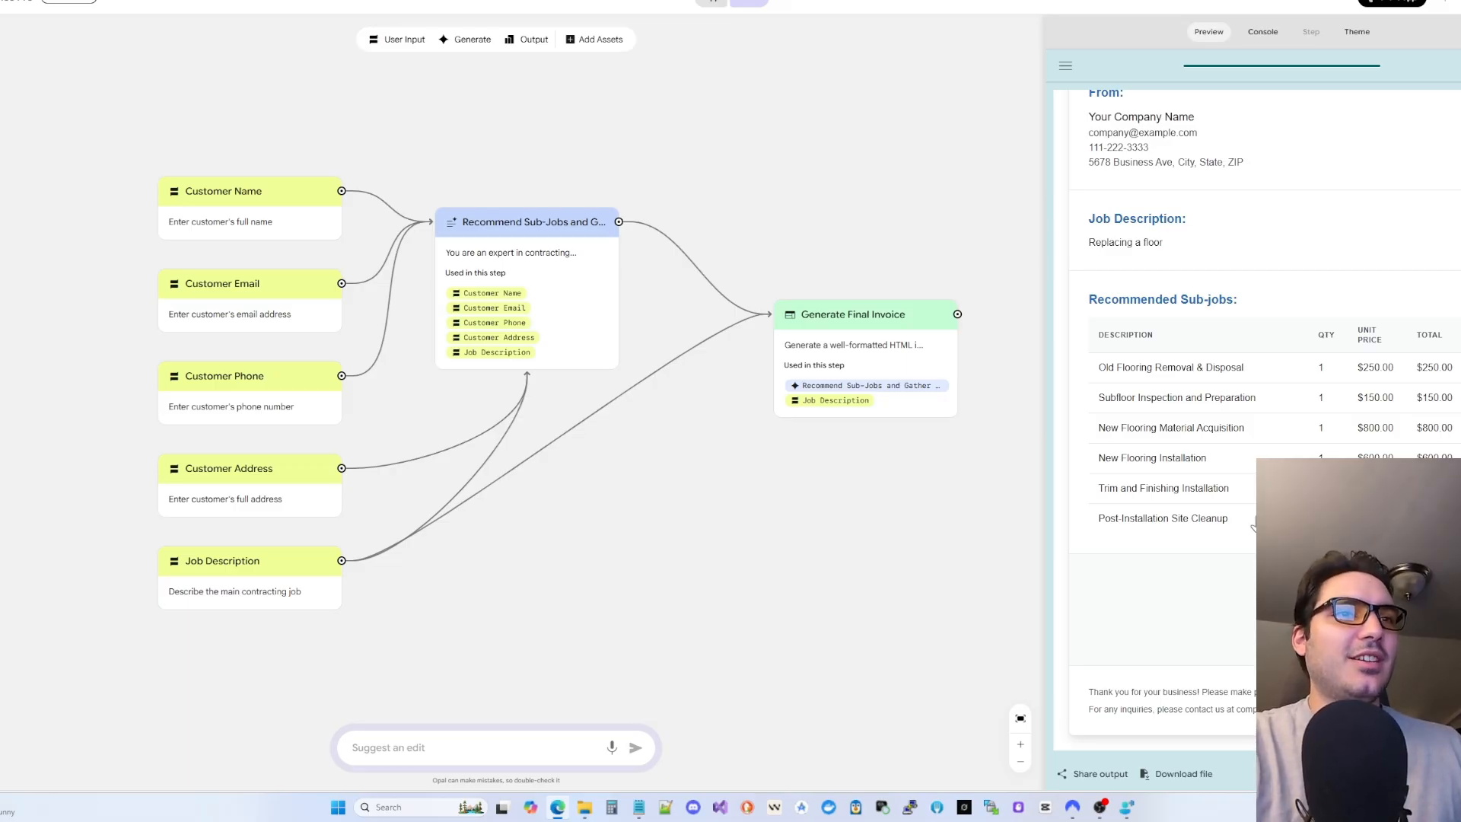
{"action": "left_click_drag", "start_coordinate": [1253, 521], "coordinate": [1073, 368]}
{"action": "left_click", "coordinate": [1231, 405]}
{"action": "scroll", "coordinate": [1270, 456], "scroll_direction": "up", "scroll_amount": 3}
{"action": "scroll", "coordinate": [1270, 456], "scroll_direction": "down", "scroll_amount": 3}
{"action": "scroll", "coordinate": [1270, 457], "scroll_direction": "up", "scroll_amount": 3}
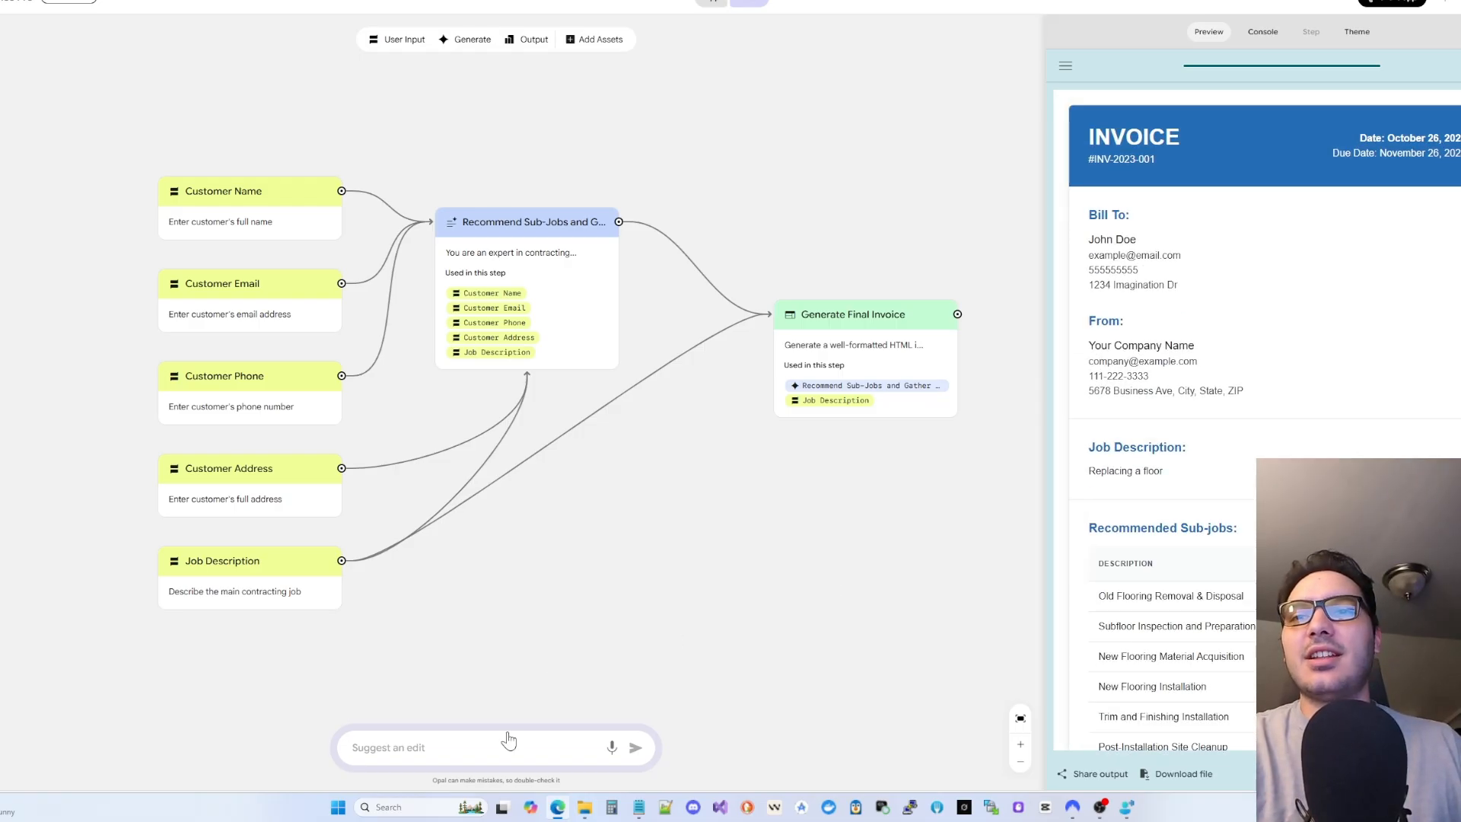
- Request a human-in-the-loop sub-job review step and a Job Photos input as an edit
{"action": "left_click", "coordinate": [491, 750]}
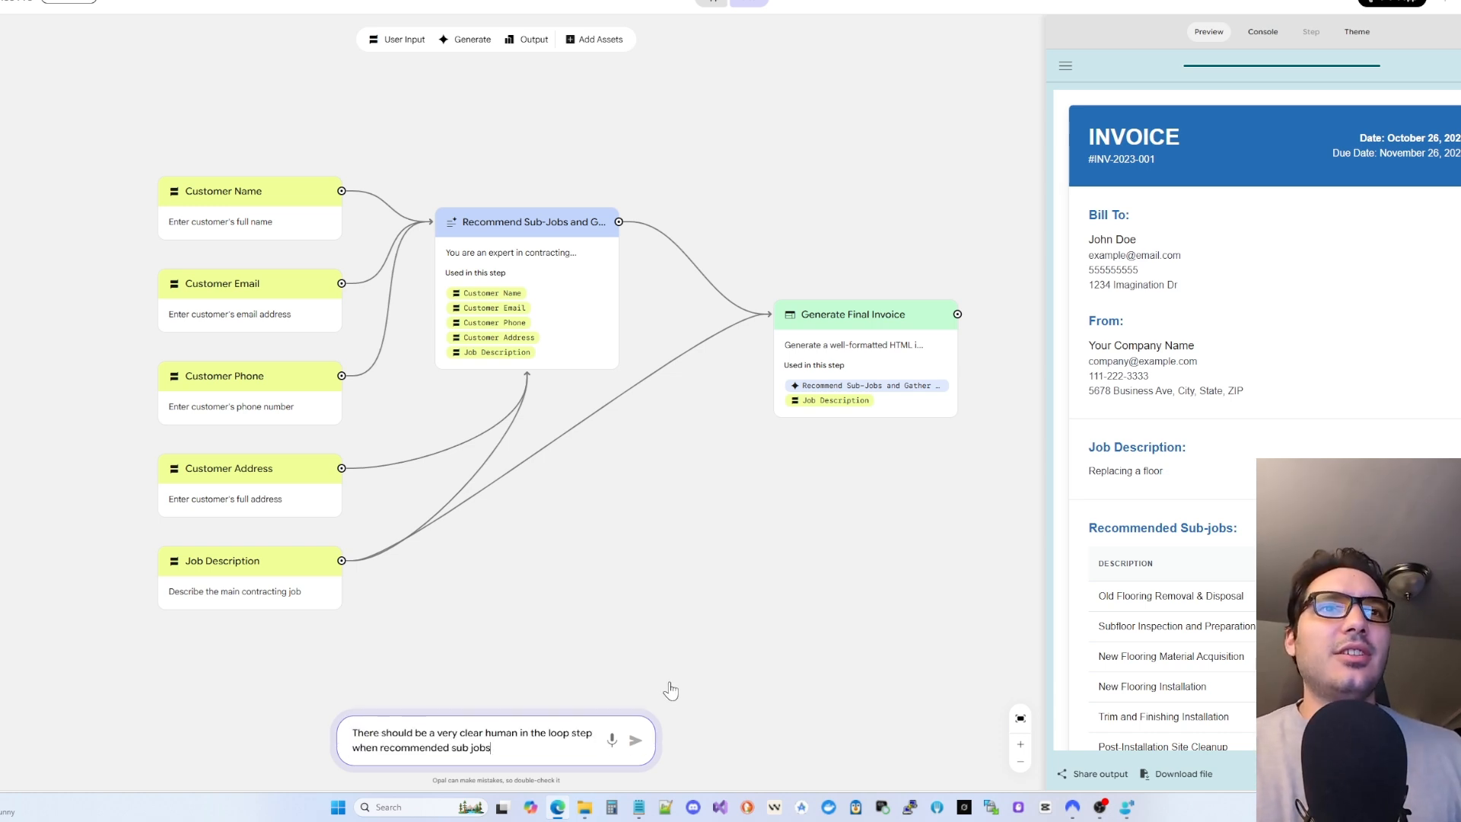
{"action": "scroll", "coordinate": [1186, 533], "scroll_direction": "down", "scroll_amount": 3}
{"action": "scroll", "coordinate": [1223, 626], "scroll_direction": "up", "scroll_amount": 3}
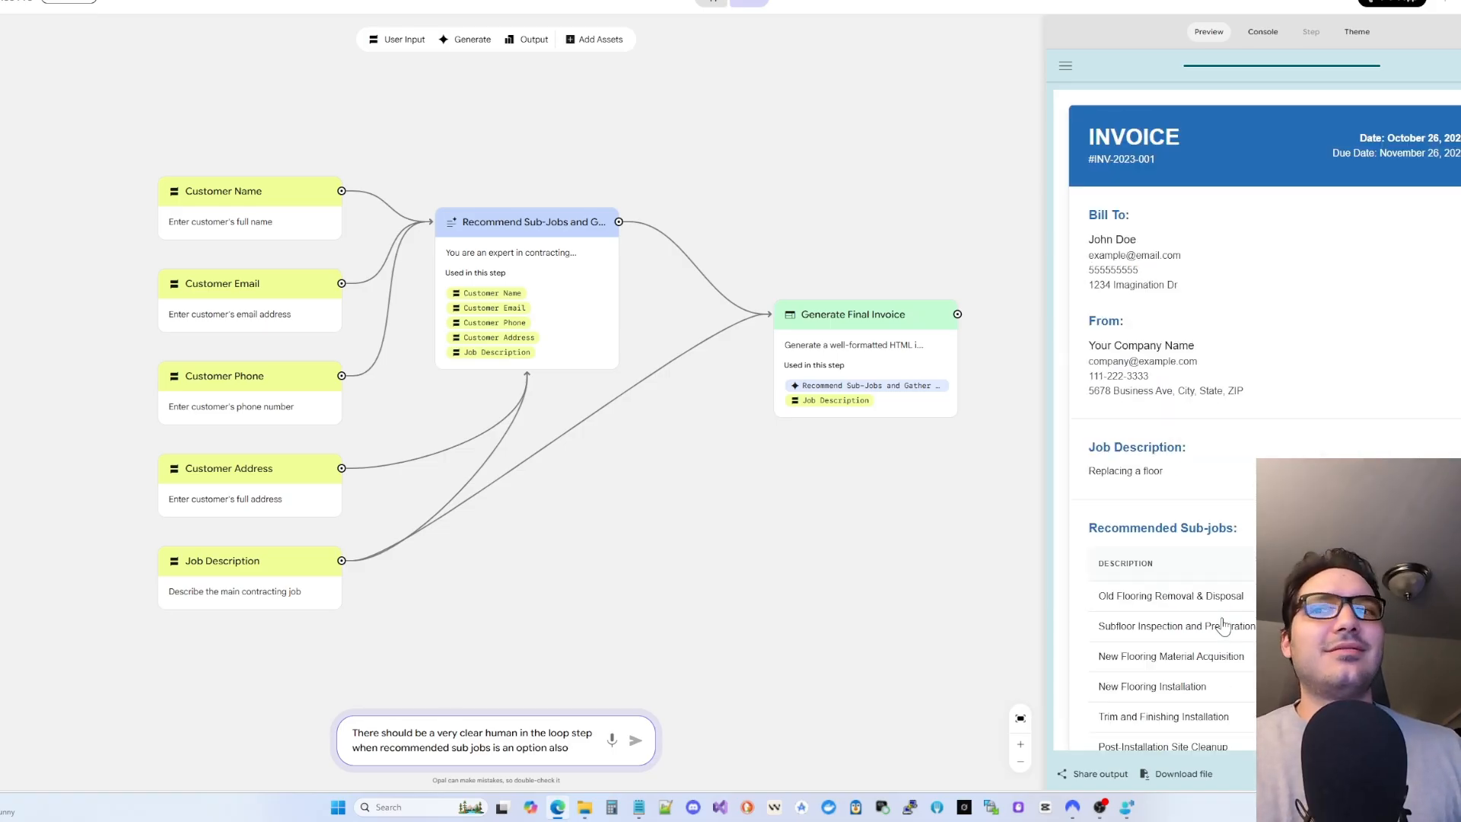
{"action": "type", "text": "let's add some photos"}
{"action": "left_click", "coordinate": [635, 733]}
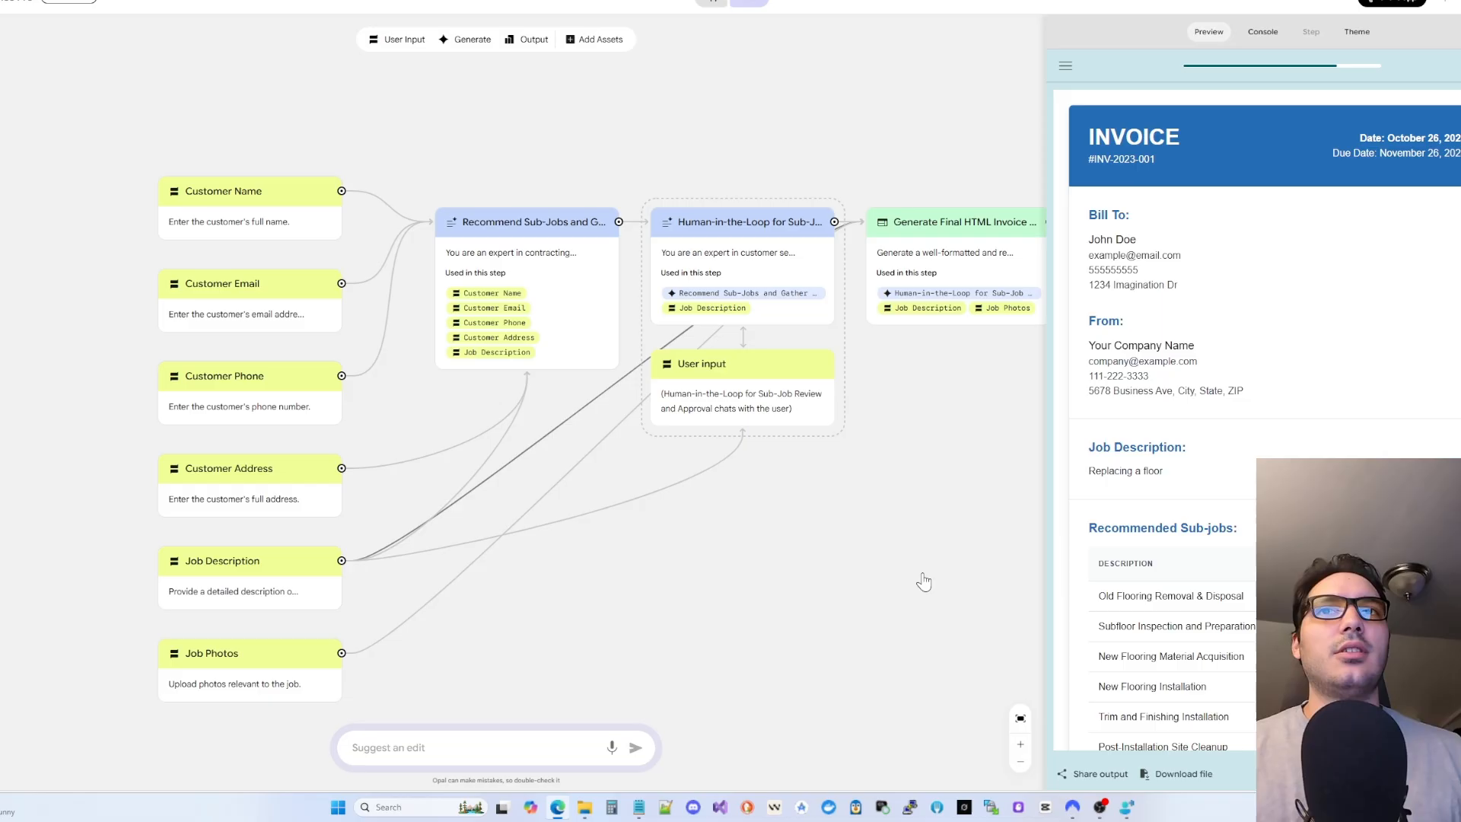
- Review the six input steps: Job Photos, Job Description, Customer Address, Phone, Email and Name
{"action": "left_click", "coordinate": [232, 680]}
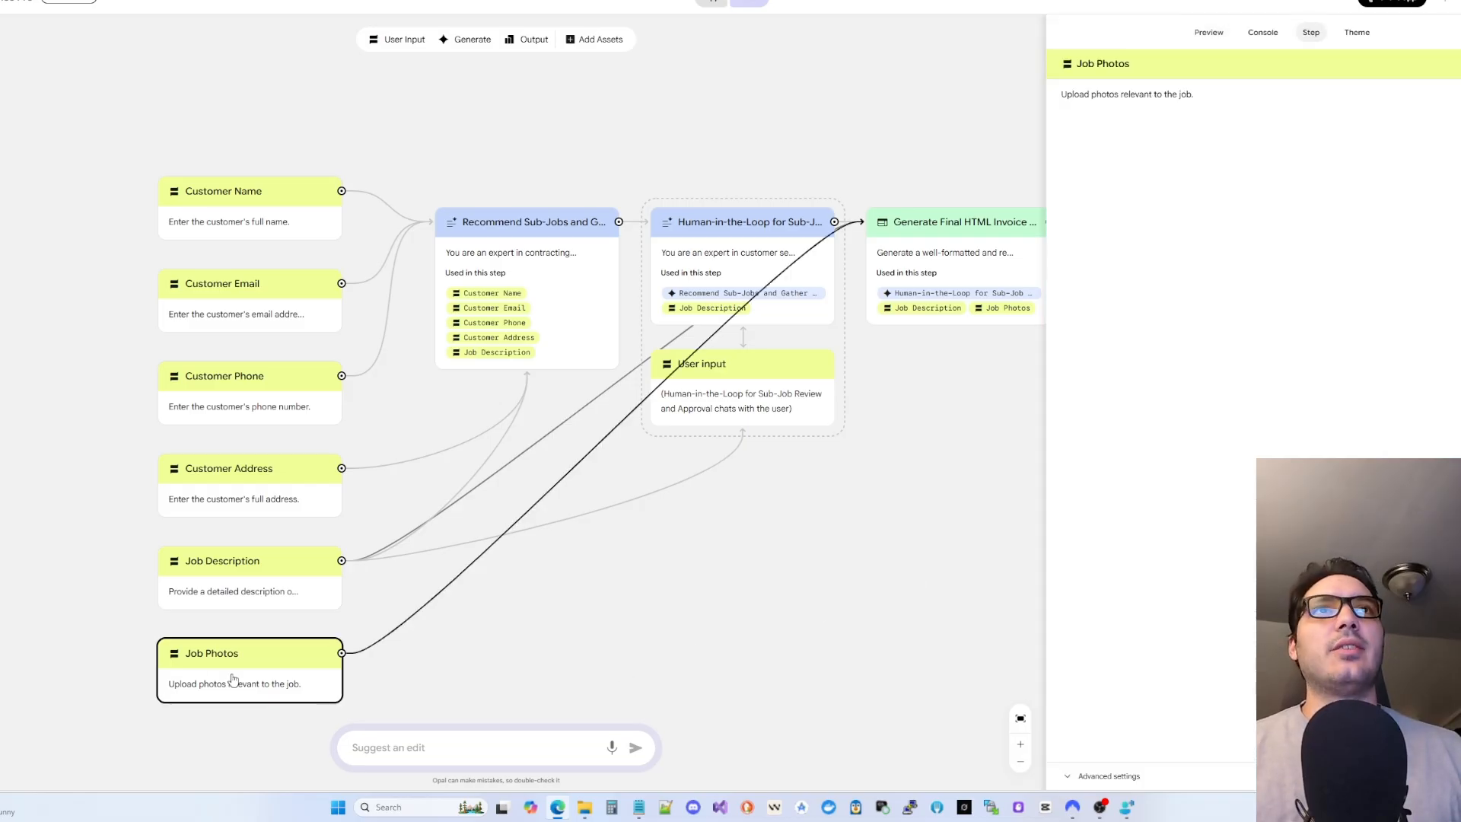
{"action": "left_click", "coordinate": [247, 593]}
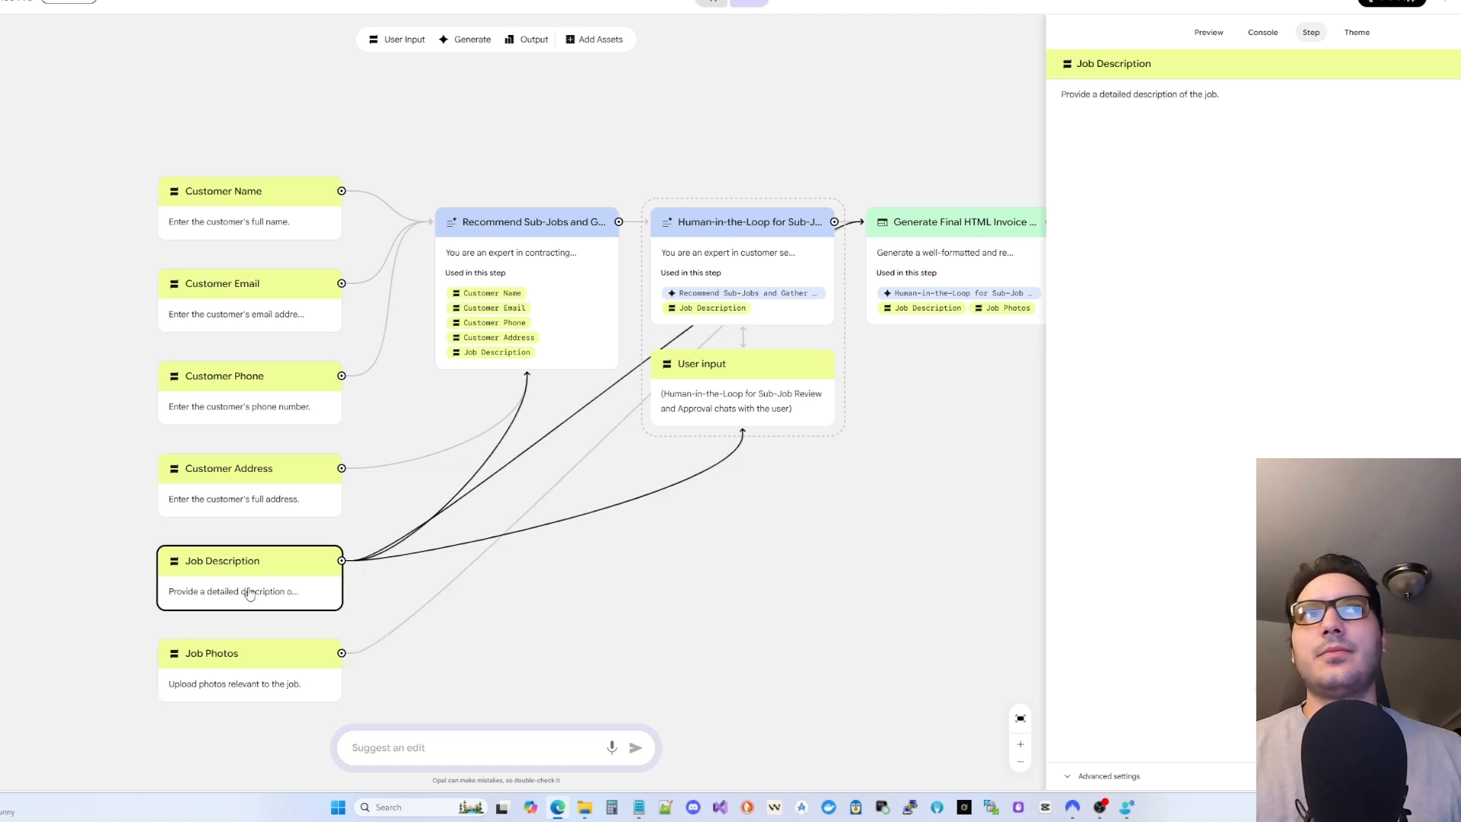
{"action": "left_click", "coordinate": [259, 508]}
{"action": "left_click", "coordinate": [250, 411]}
{"action": "left_click", "coordinate": [253, 312]}
{"action": "left_click", "coordinate": [257, 230]}
- Return to the app preview, toggle its side drawer, and reset it to the Invoice Pro start screen
{"action": "left_click", "coordinate": [721, 570]}
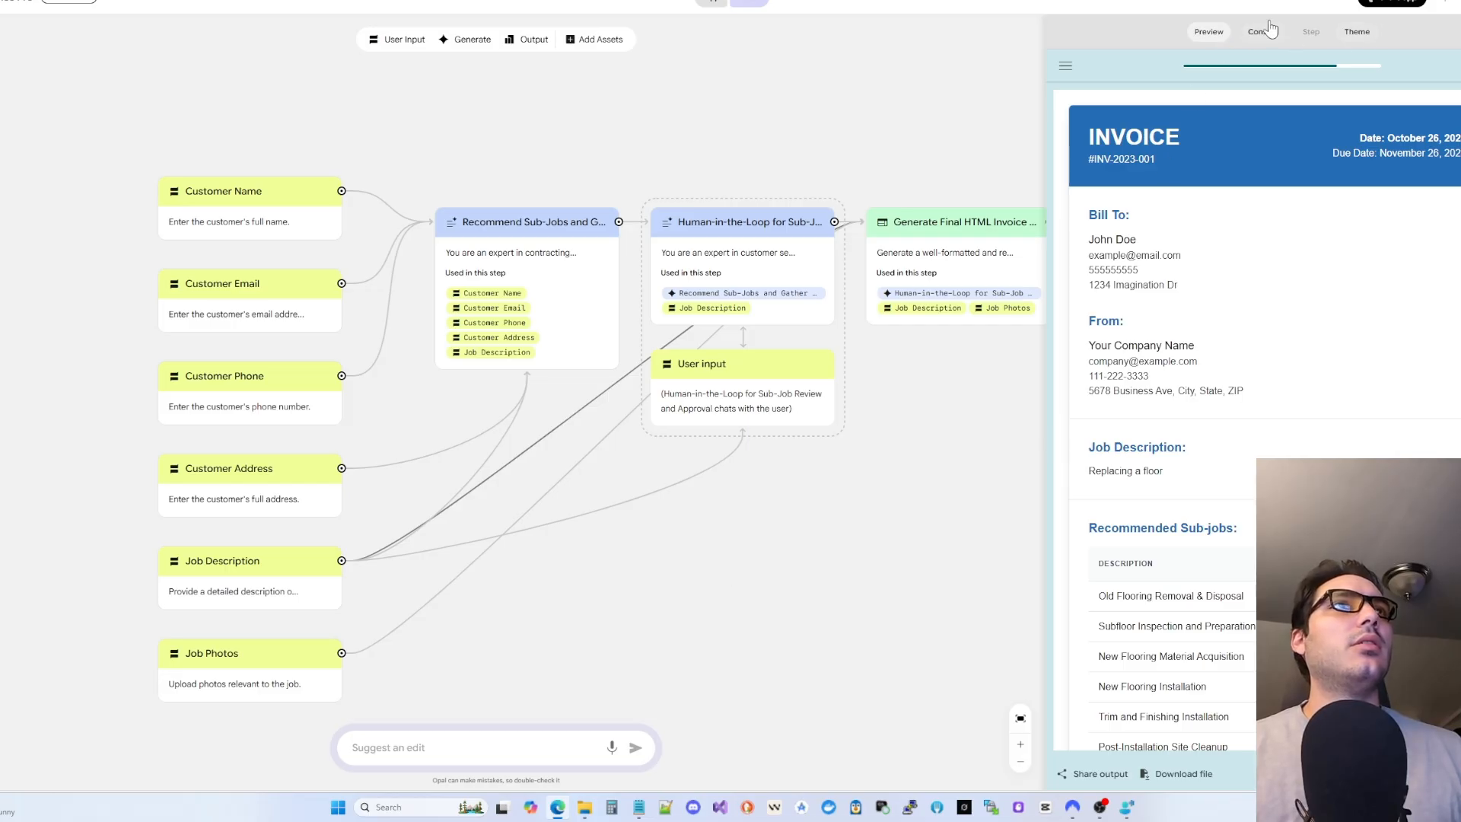
{"action": "left_click", "coordinate": [1069, 68]}
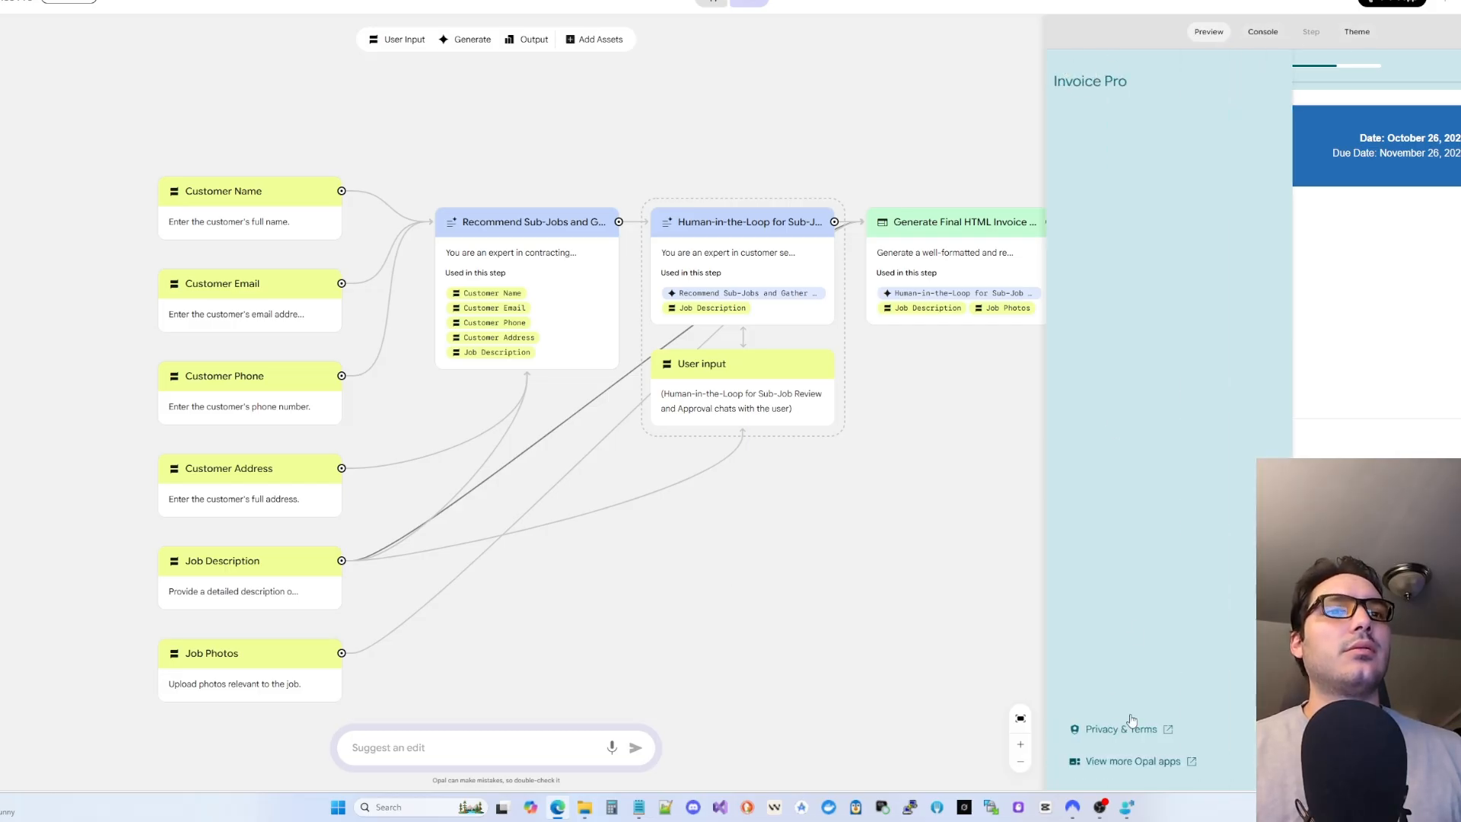
{"action": "left_click", "coordinate": [1459, 66]}
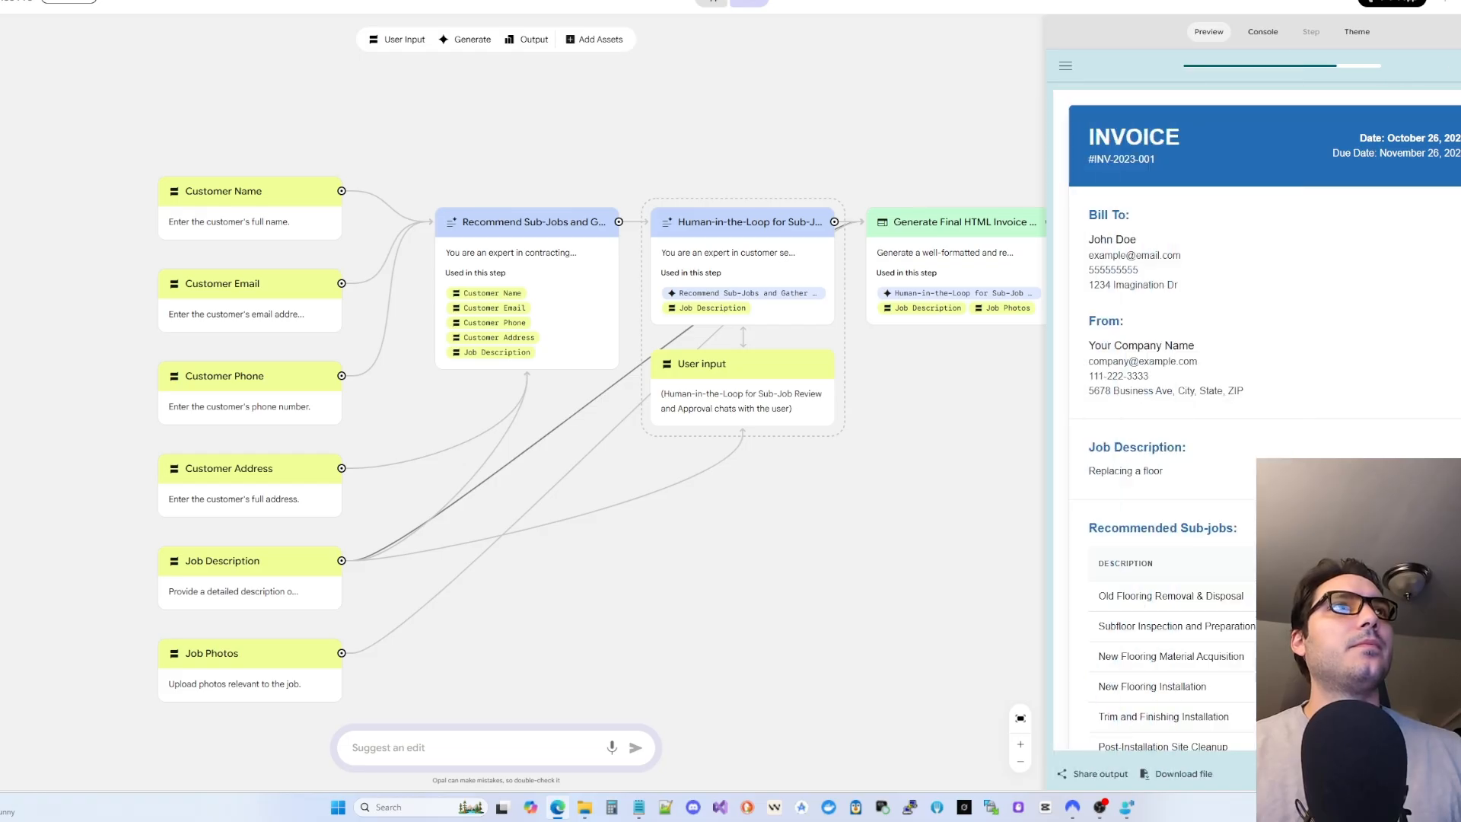
{"action": "left_click", "coordinate": [1459, 66]}
- Start a new run and submit the customer's name, e-mail, phone and the job description
{"action": "left_click", "coordinate": [1237, 496]}
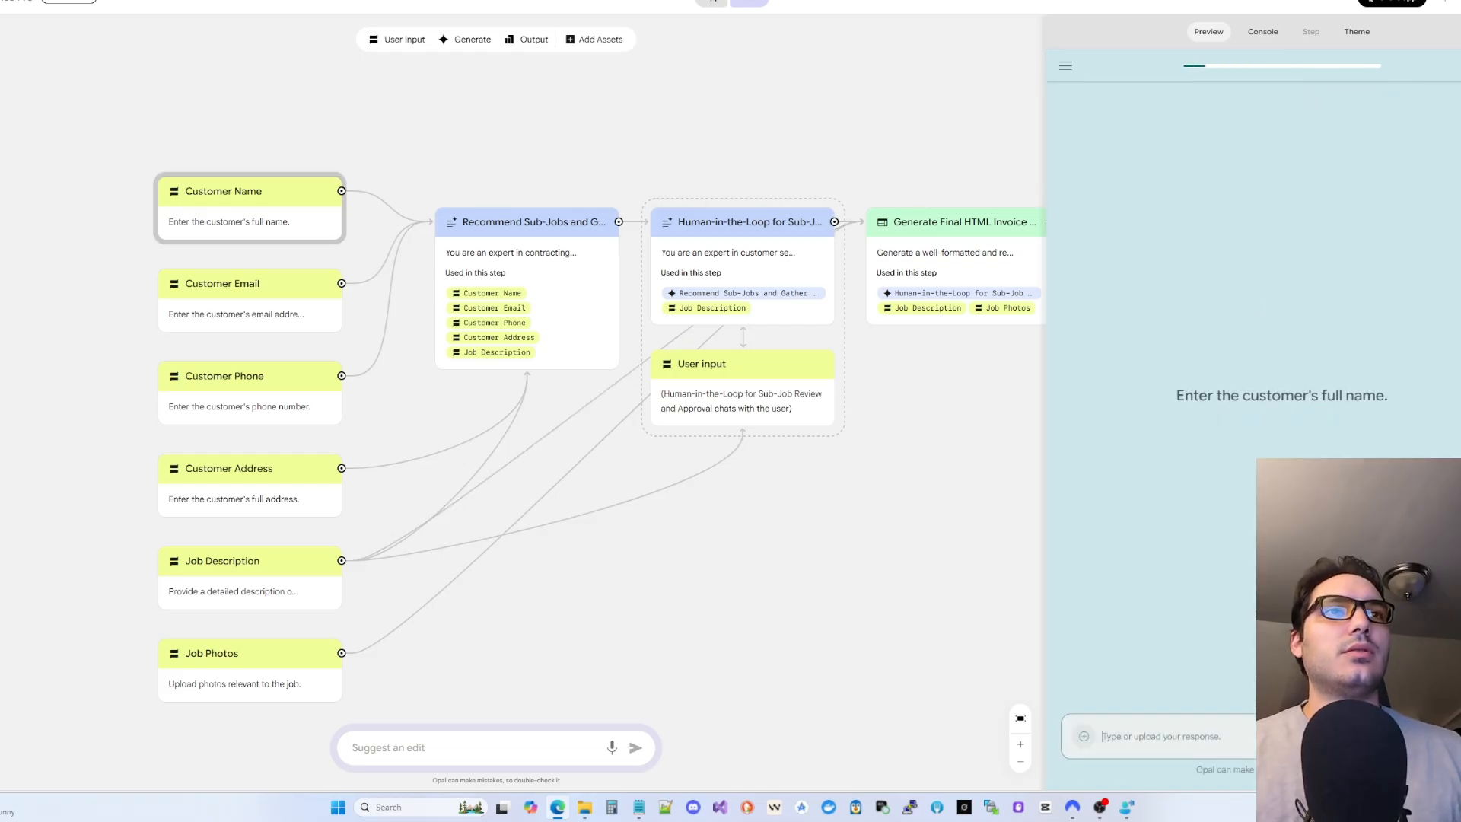
{"action": "key", "text": "Return"}
{"action": "left_click", "coordinate": [1164, 740]}
{"action": "key", "text": "Return"}
{"action": "key", "text": "Return"}
{"action": "key", "text": "Return"}
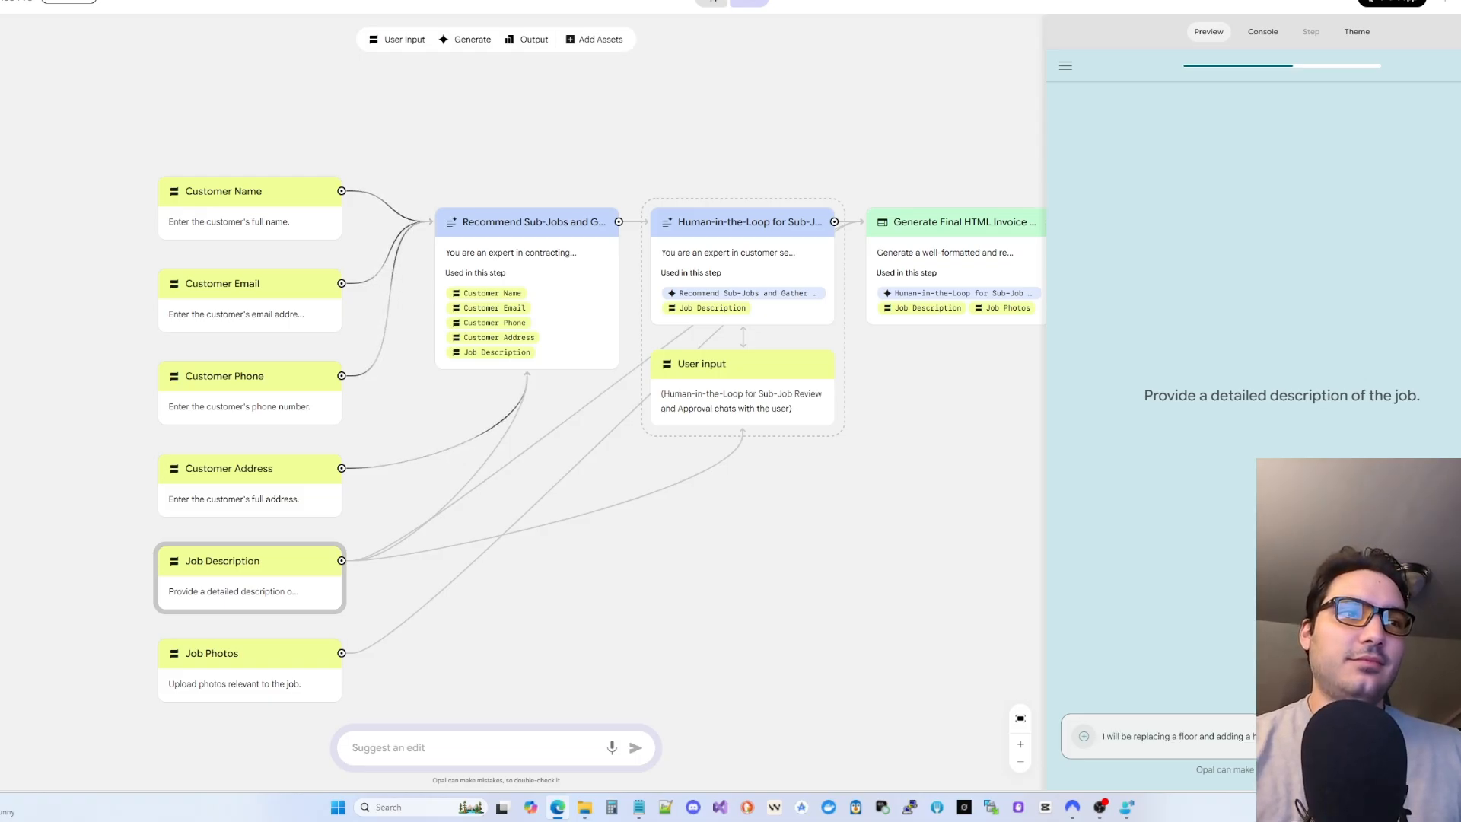
{"action": "key", "text": "Return"}
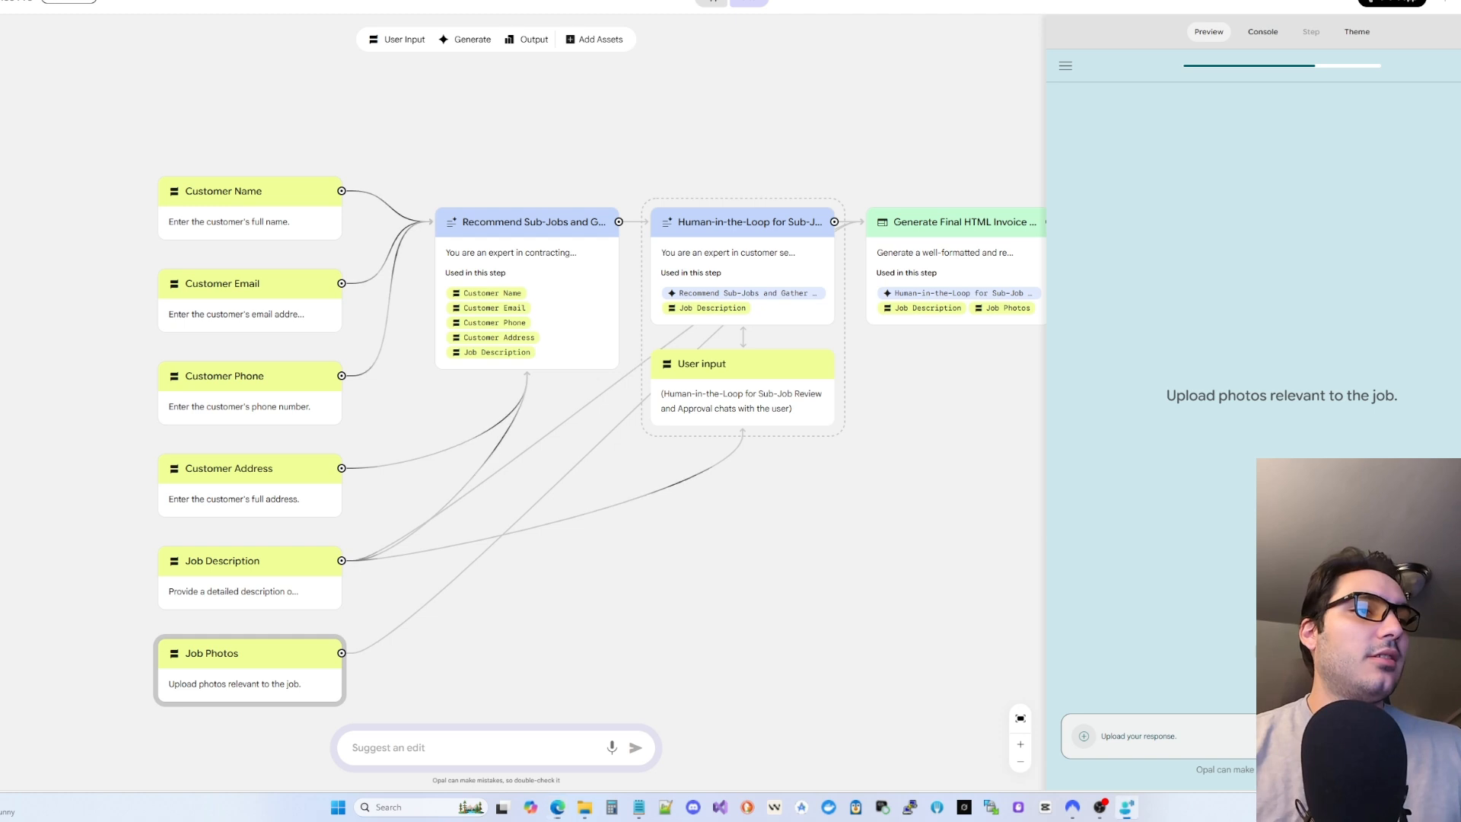
- Upload a job photo from the device and send it as the Job Photos answer
{"action": "left_click", "coordinate": [1085, 737]}
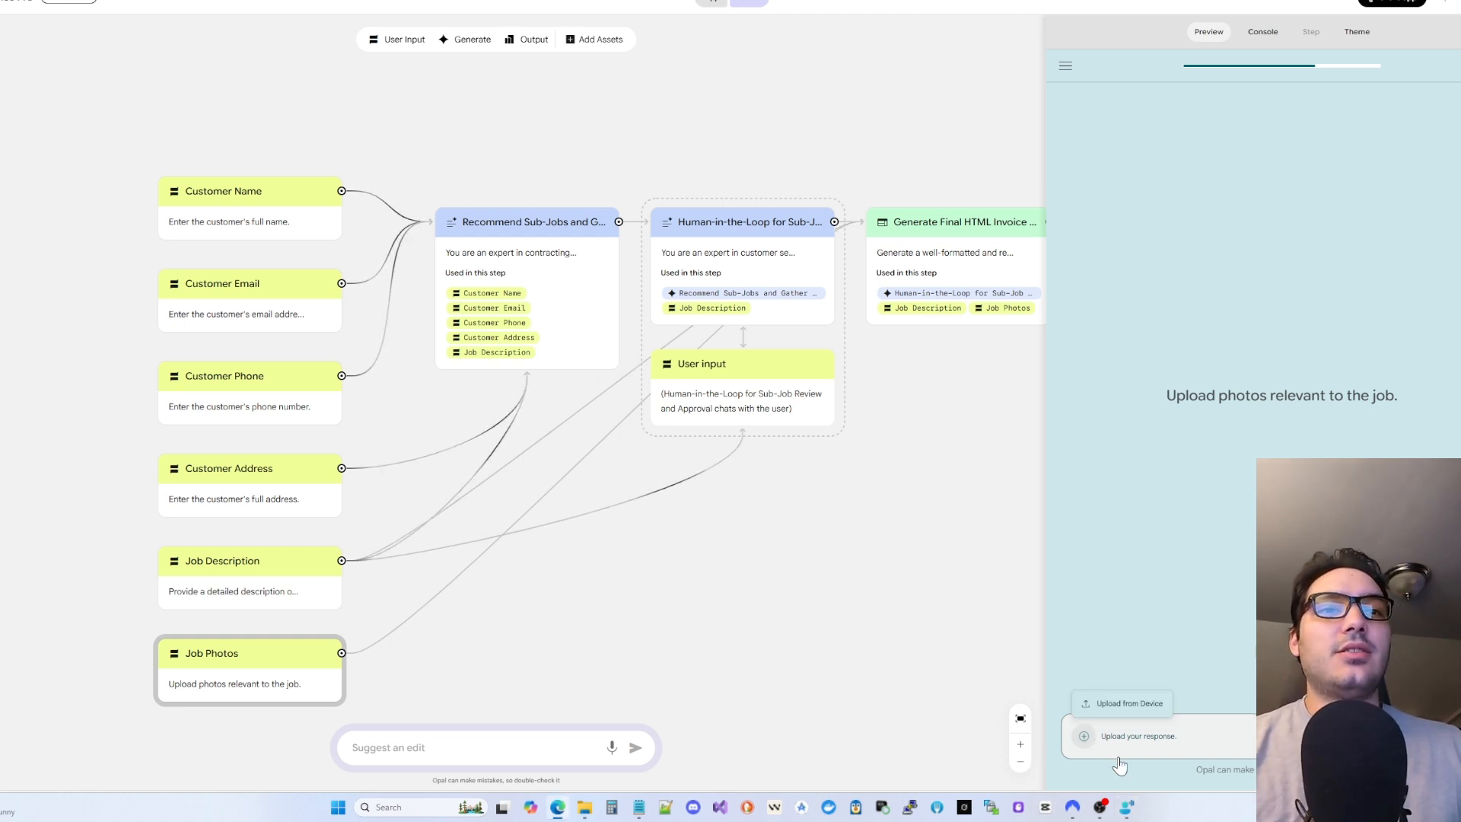
{"action": "left_click", "coordinate": [1122, 717]}
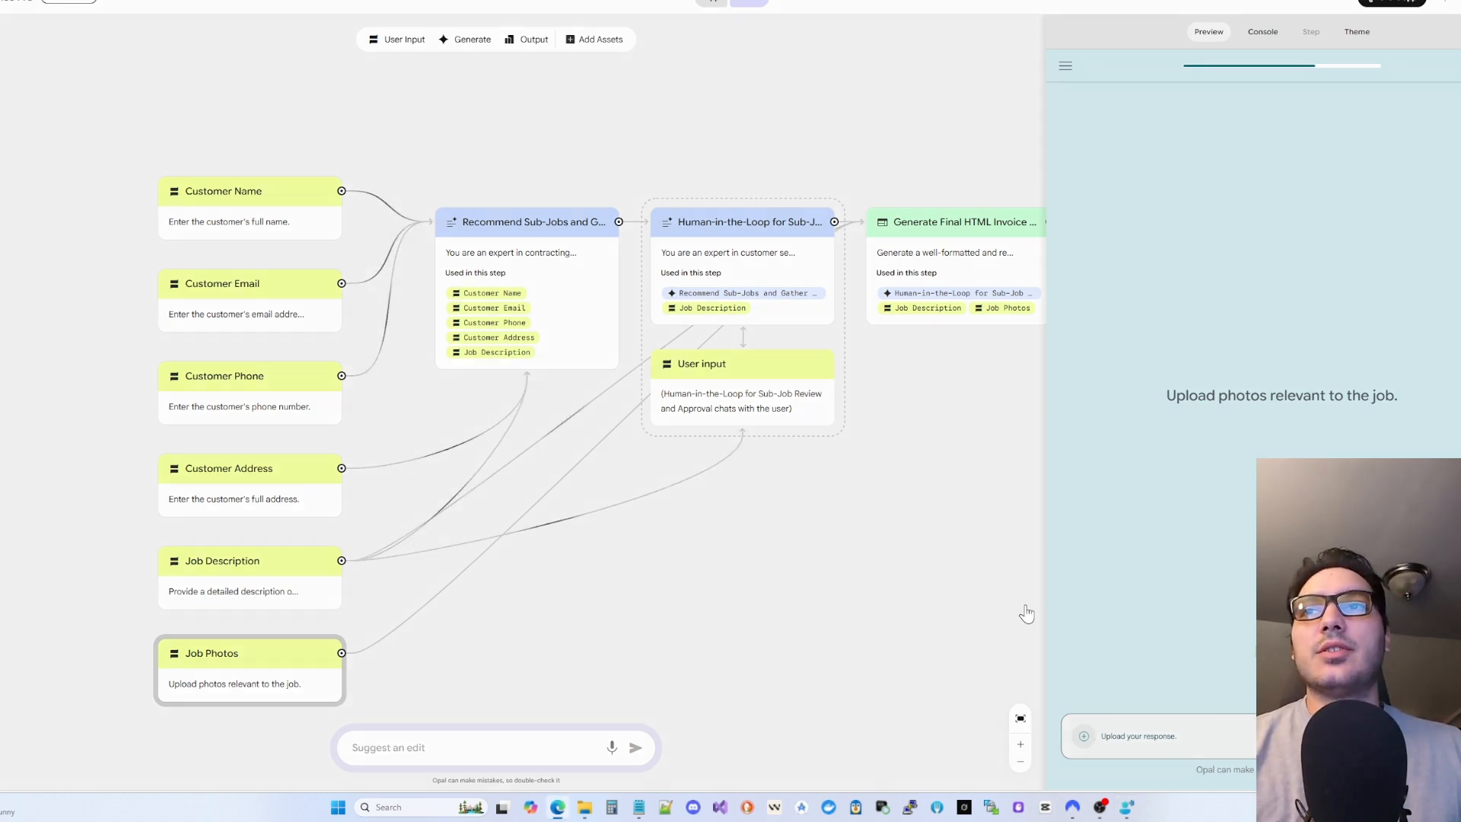
{"action": "left_click", "coordinate": [493, 152]}
{"action": "left_click", "coordinate": [573, 283]}
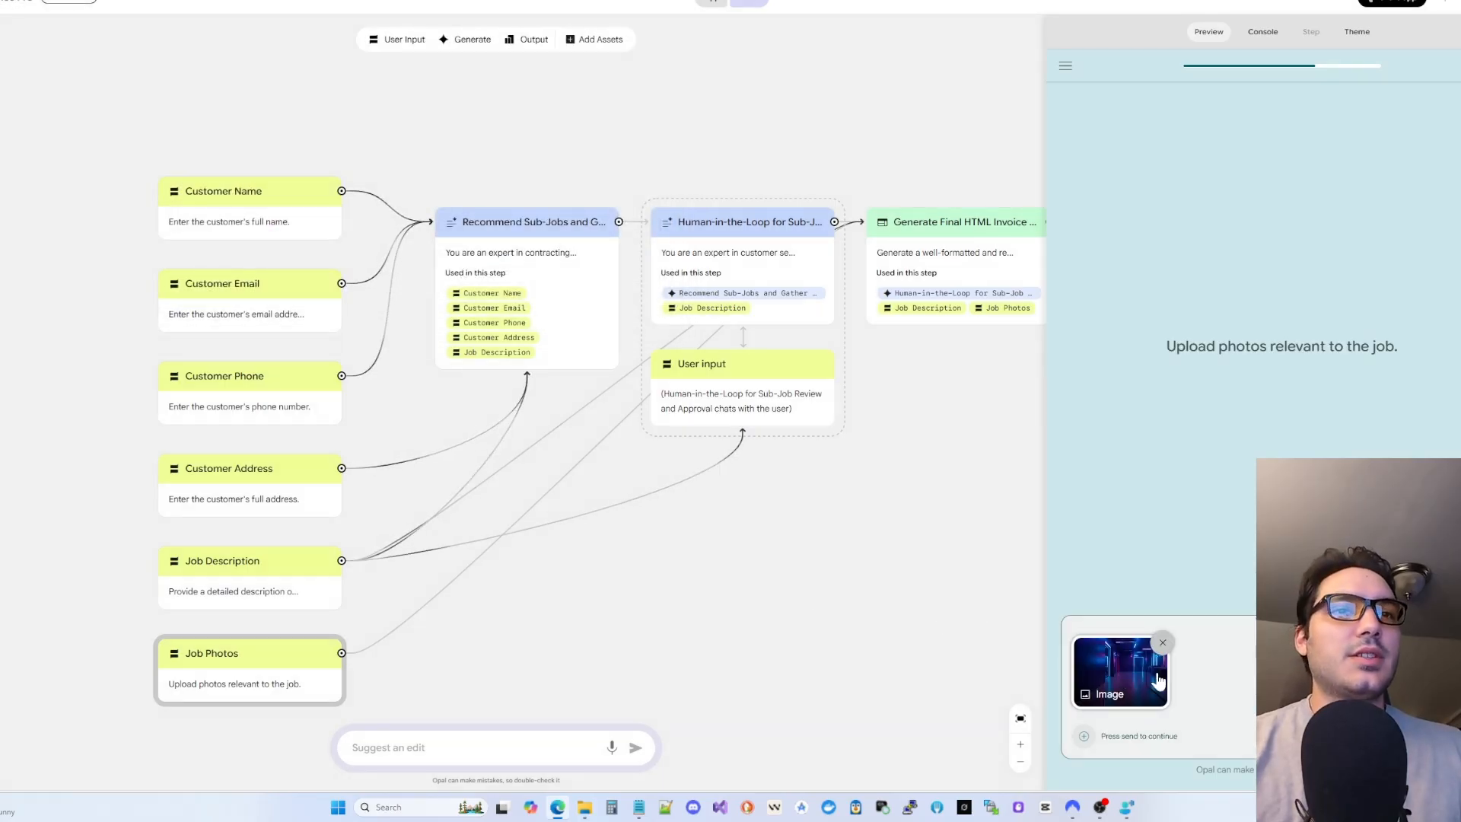
{"action": "left_click", "coordinate": [1457, 736]}
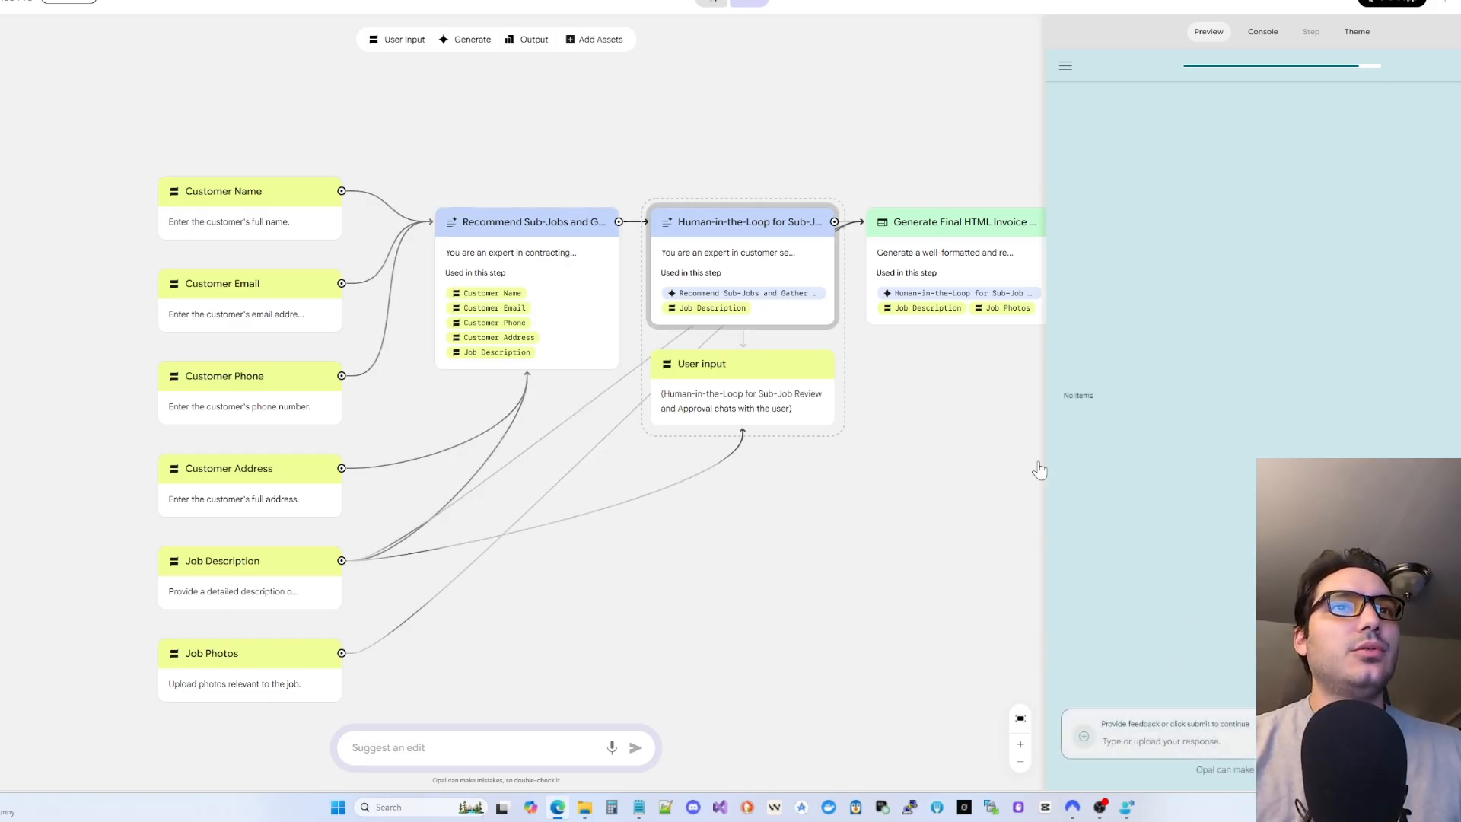
- Read the Human-in-the-Loop review prompt, then reply 'So we're done here' to approve the sub-jobs
{"action": "left_click", "coordinate": [1146, 742]}
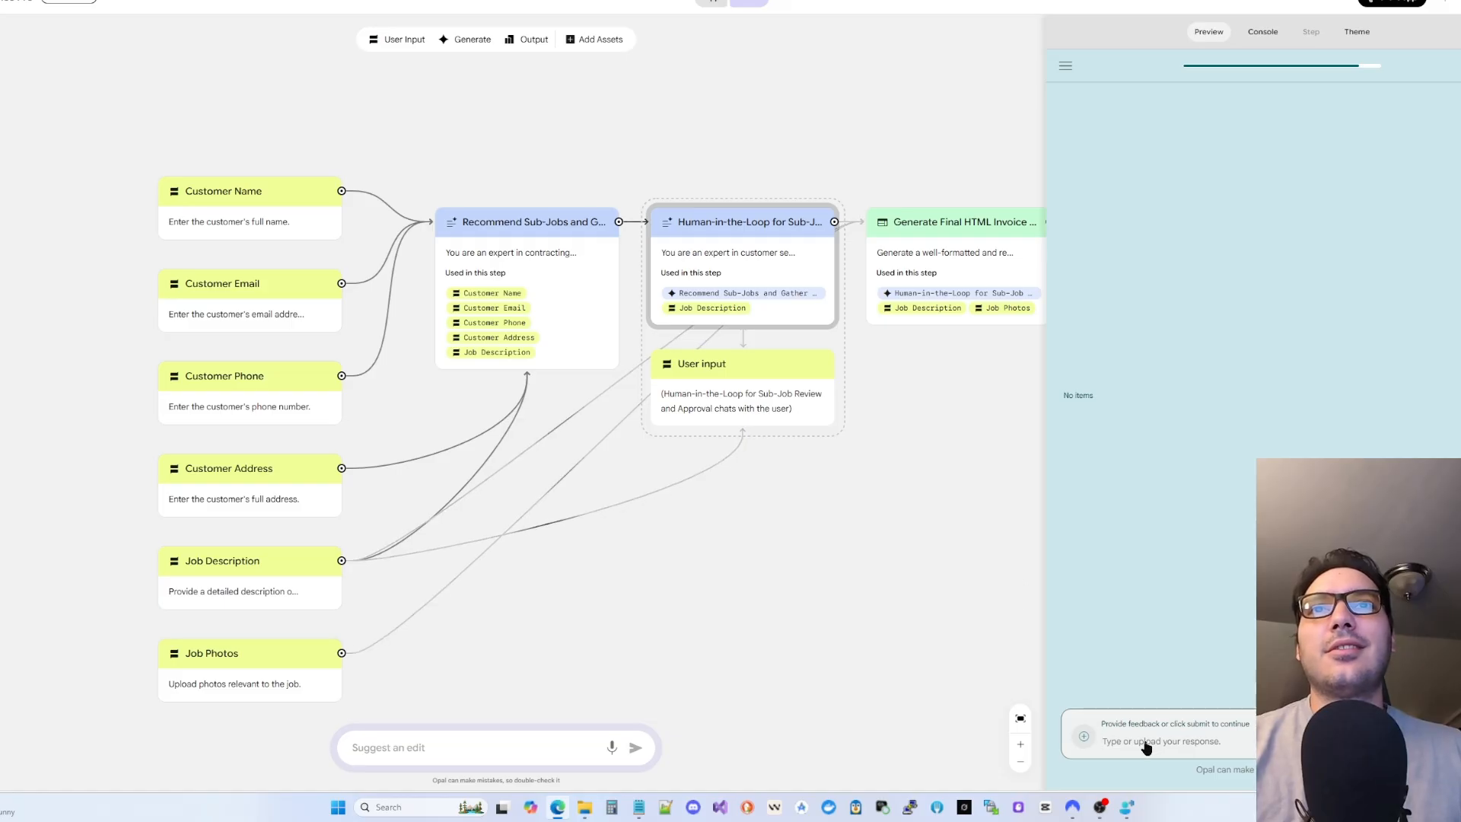
{"action": "left_click", "coordinate": [777, 266]}
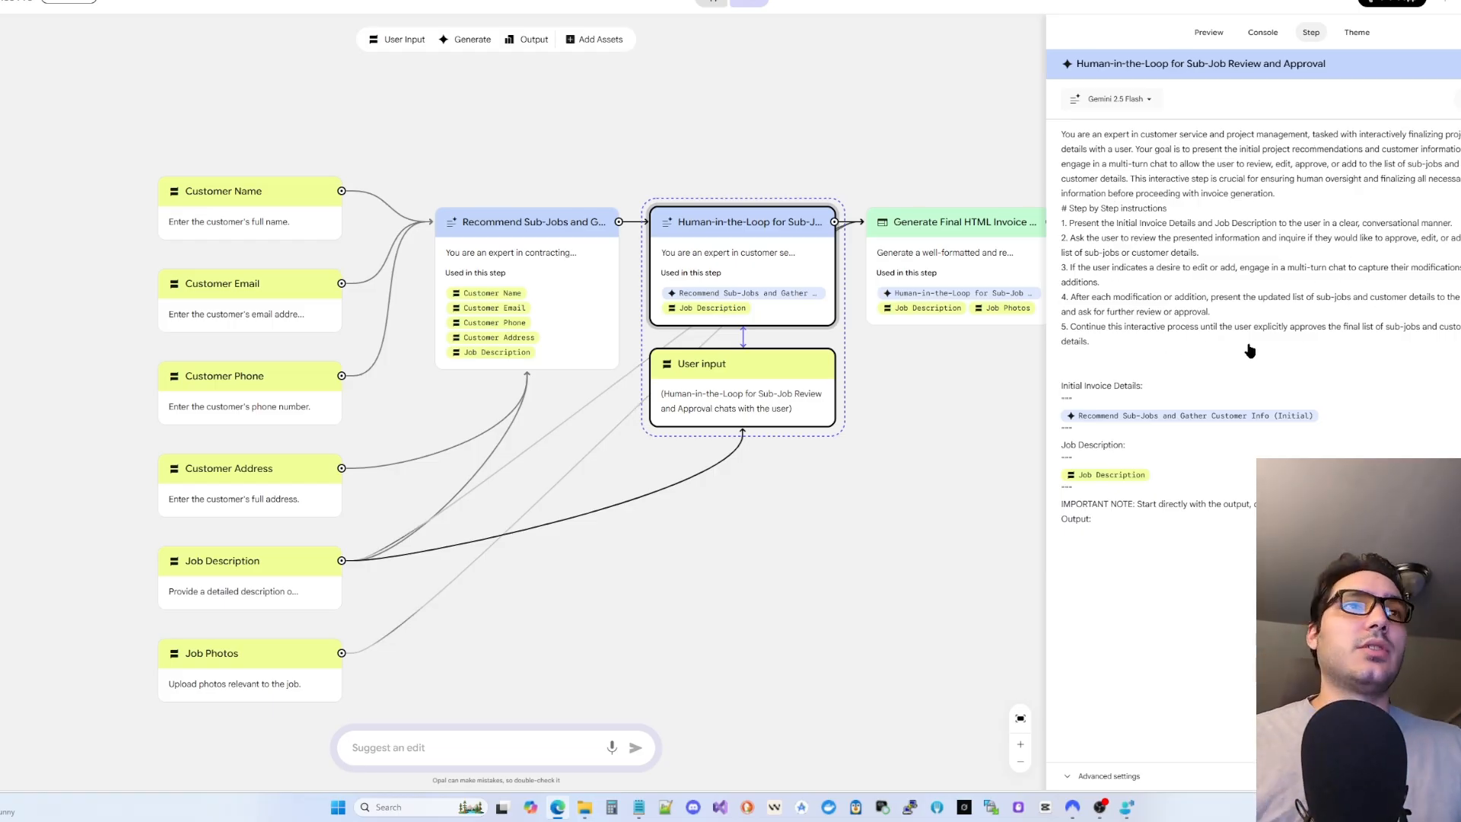
{"action": "left_click", "coordinate": [985, 454]}
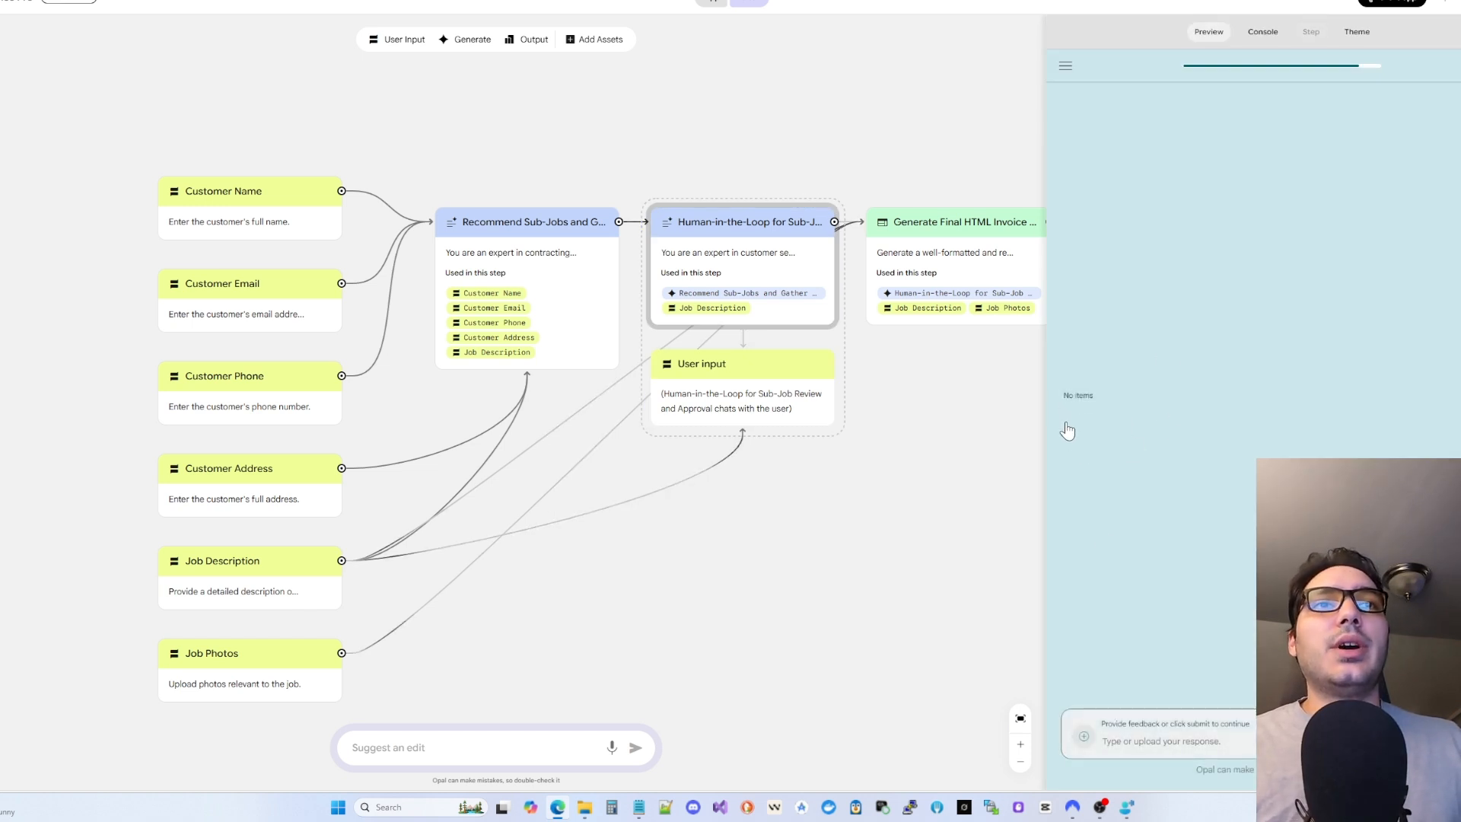
{"action": "left_click", "coordinate": [1144, 740]}
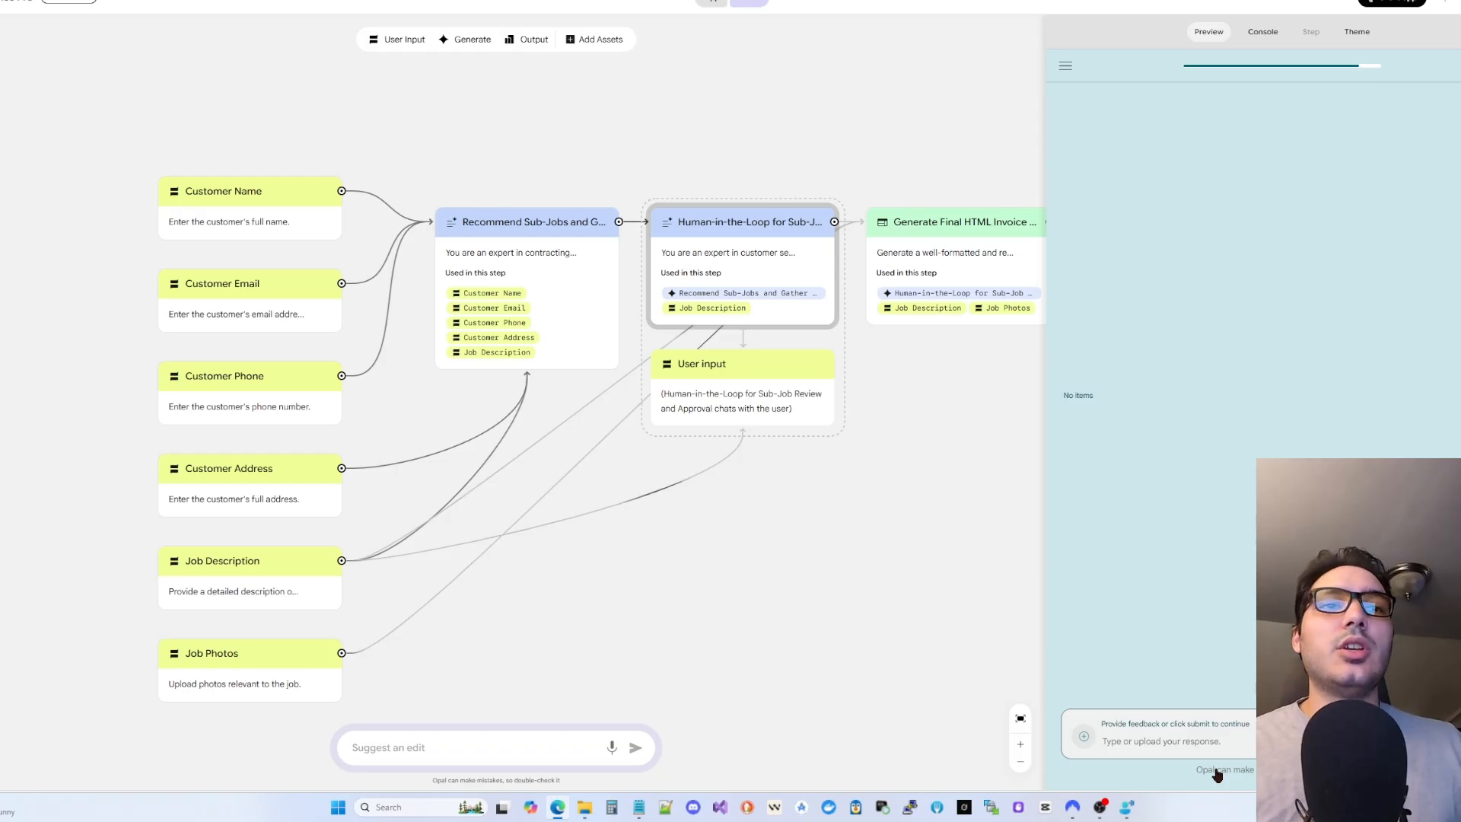
{"action": "type", "text": "So we're done here"}
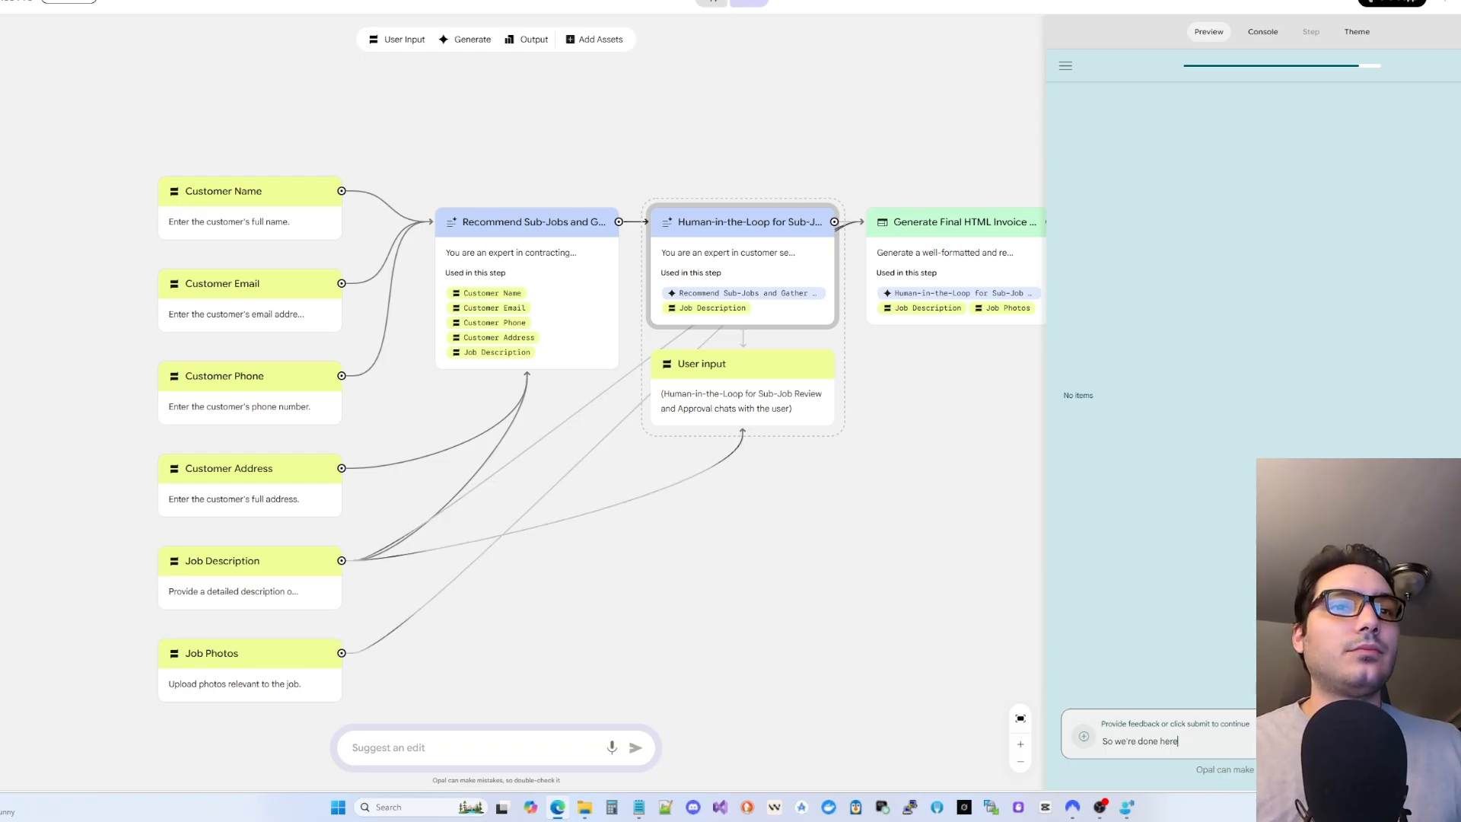
{"action": "key", "text": "Return"}
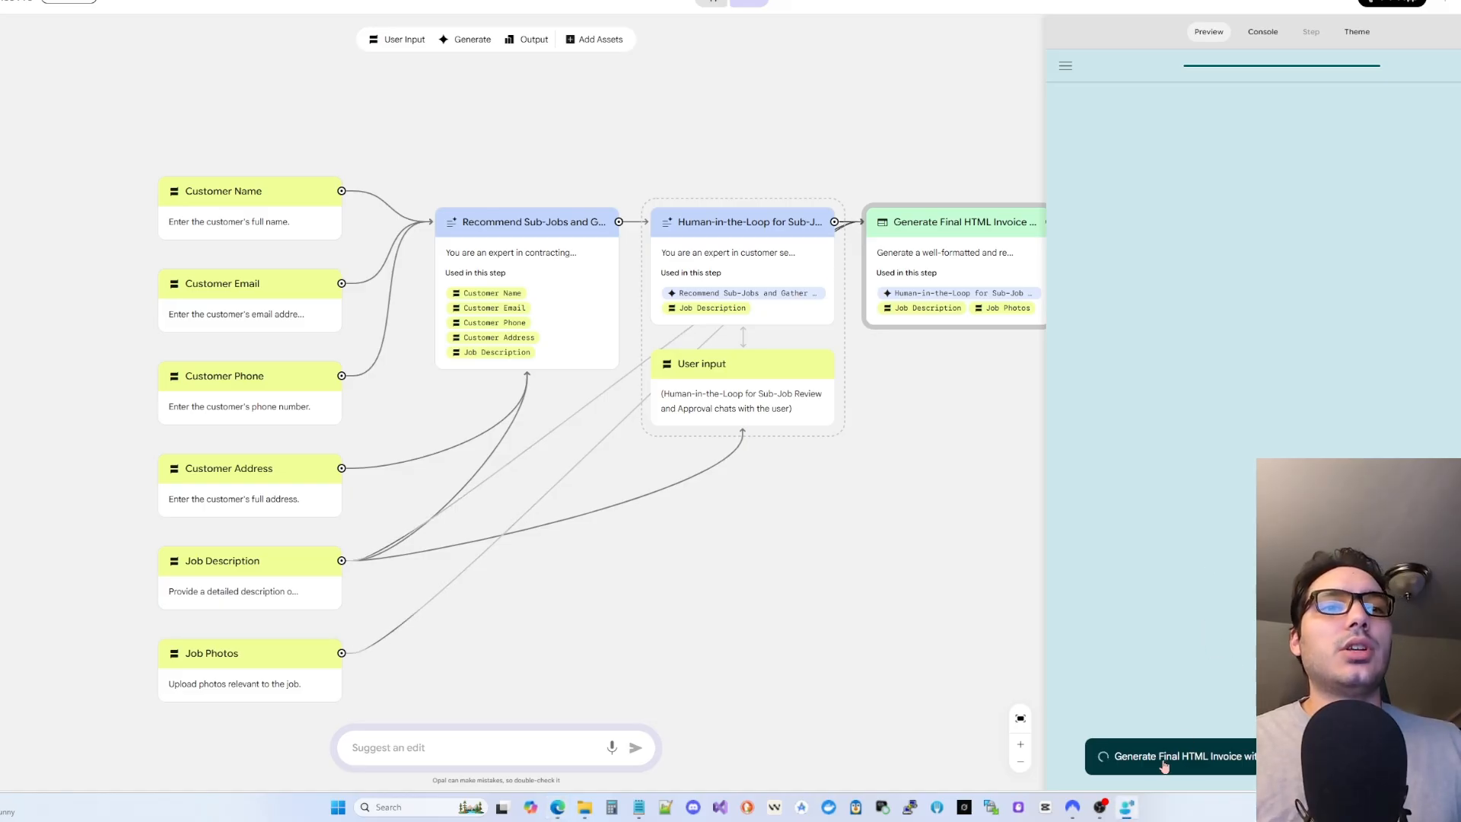
- Glance at the run's console output and return to the app preview
{"action": "double_click", "coordinate": [1135, 757]}
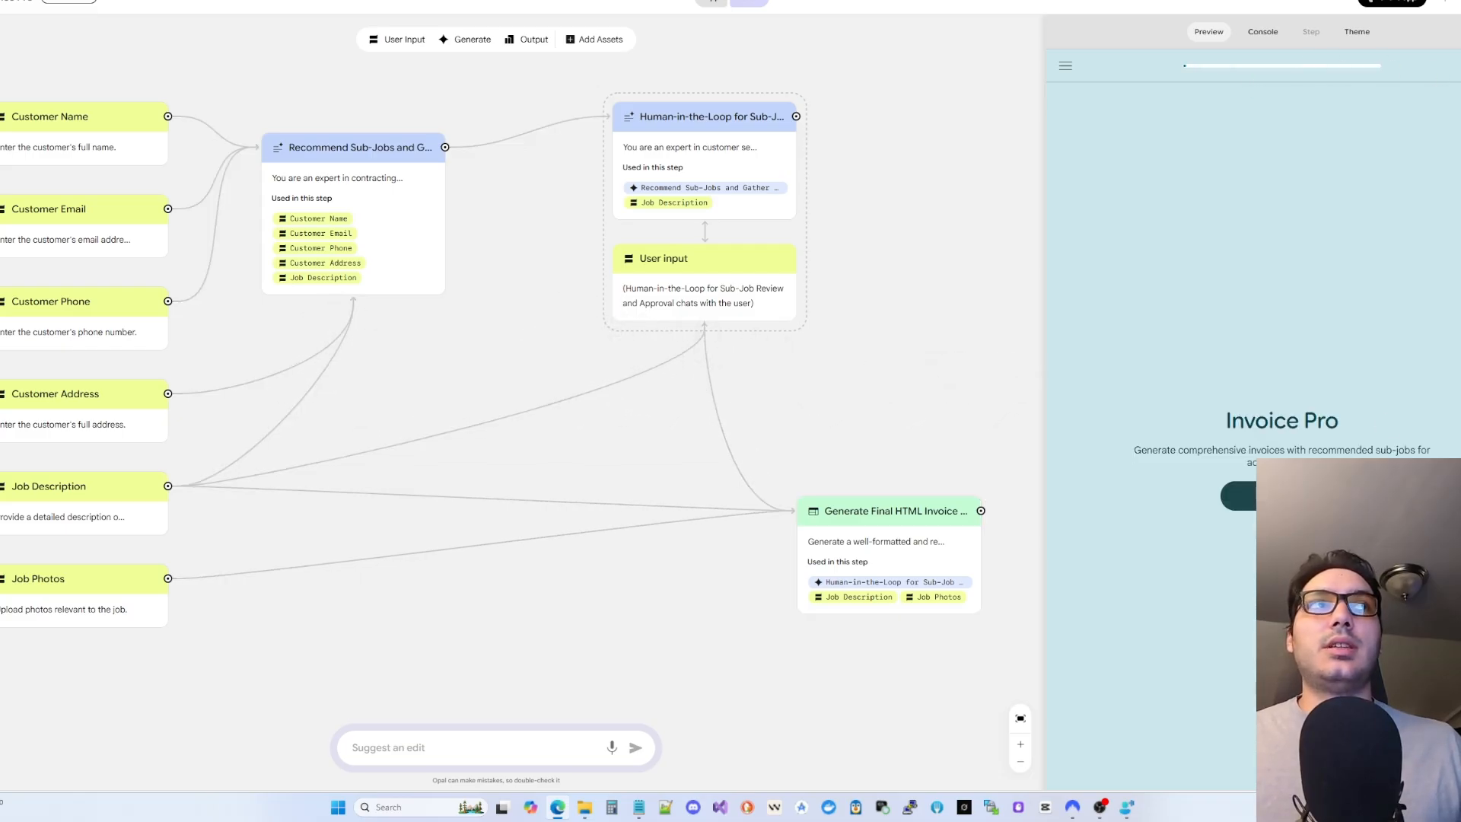
{"action": "left_click", "coordinate": [1263, 31]}
{"action": "left_click", "coordinate": [1210, 33]}
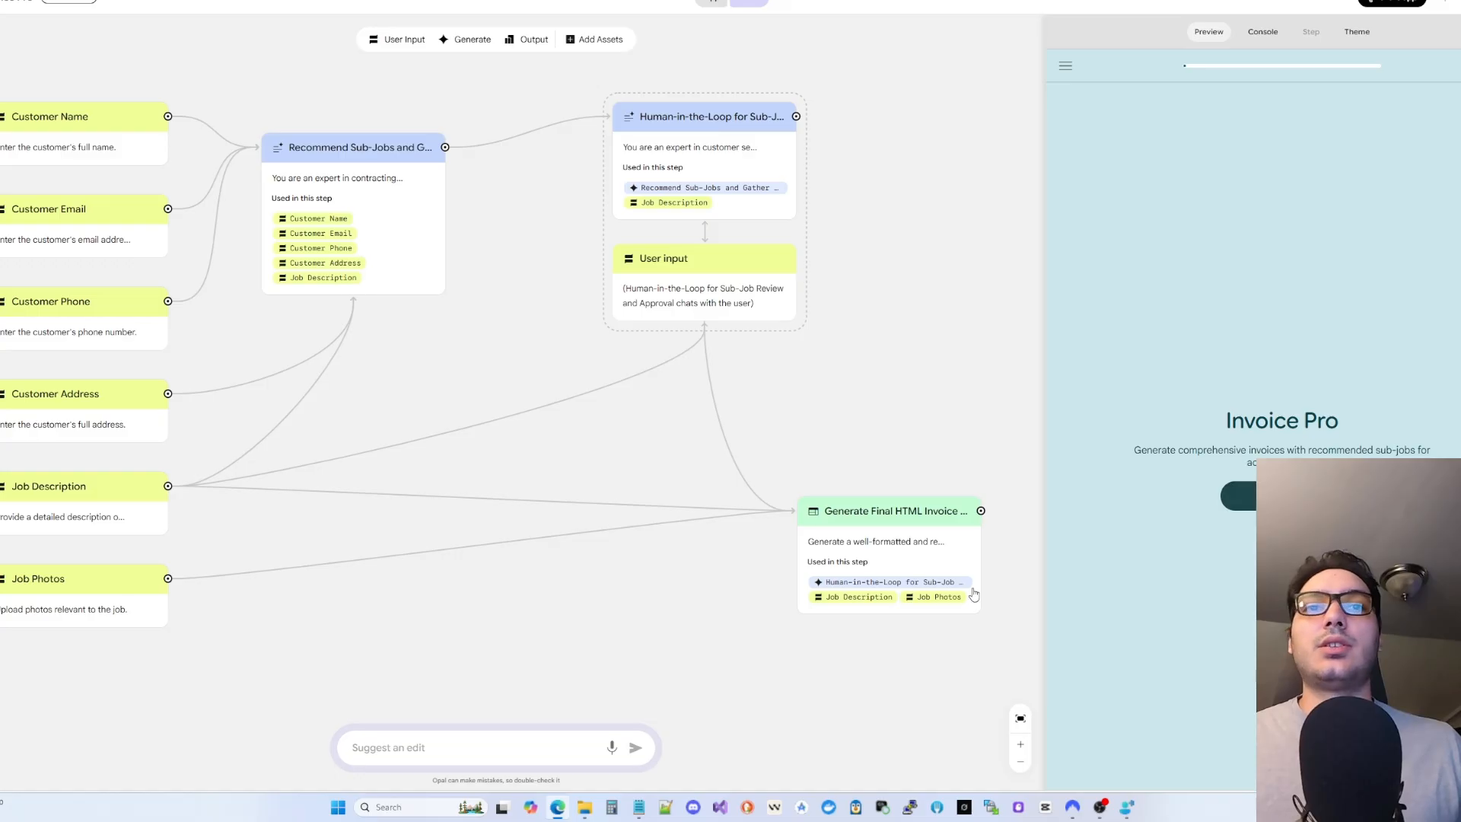
- Nudge the Generate Final HTML Invoice node slightly up-right and focus the Suggest an edit box
{"action": "left_click_drag", "start_coordinate": [853, 519], "coordinate": [866, 483]}
{"action": "left_click", "coordinate": [730, 630]}
{"action": "left_click", "coordinate": [523, 749]}
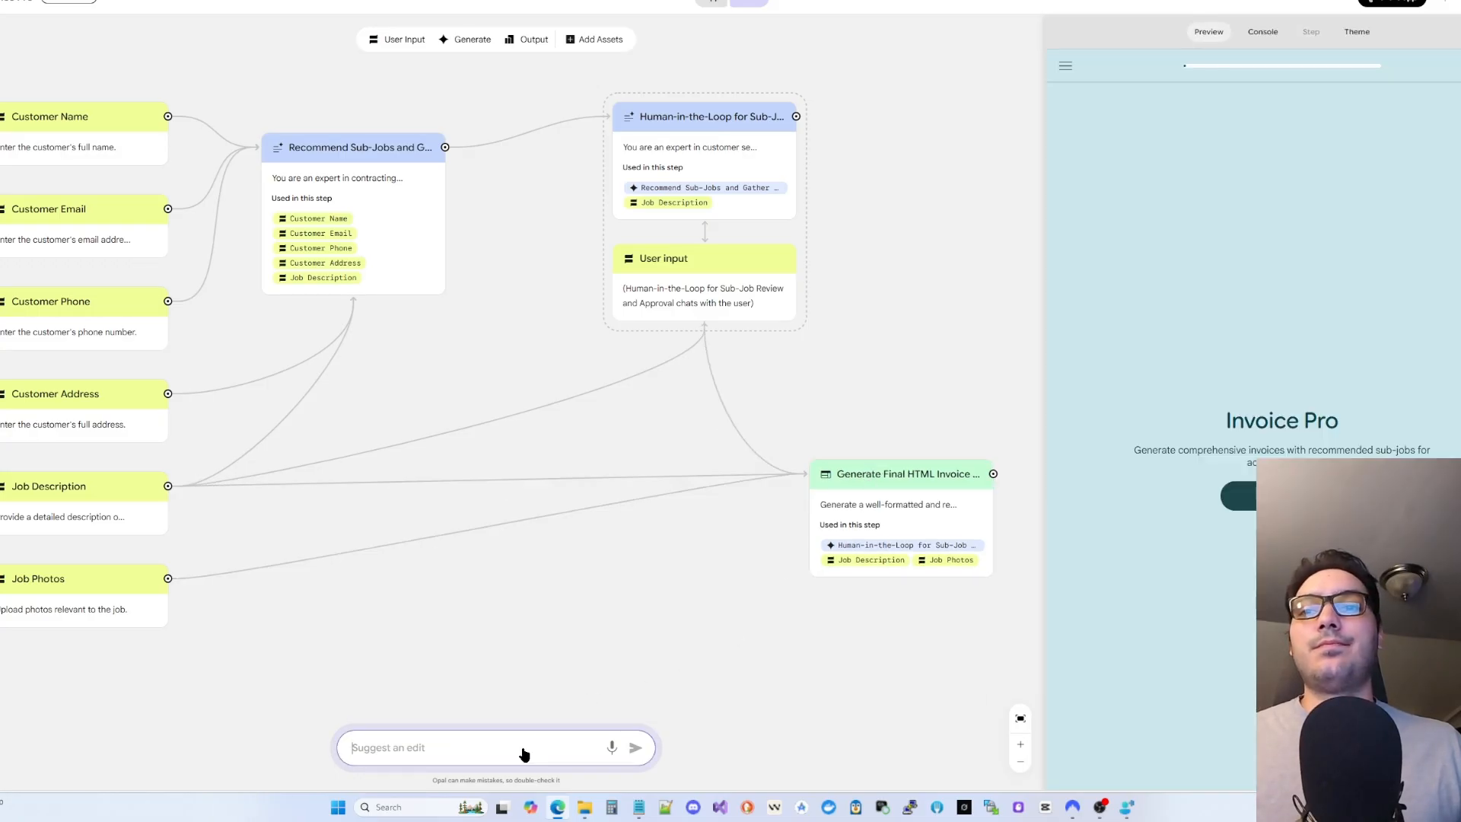
{"action": "key", "text": "alt+Tab"}
- Paste a request to fix the five-minute HTML invoice loading time into Suggest an edit and submit it
{"action": "left_click", "coordinate": [479, 756]}
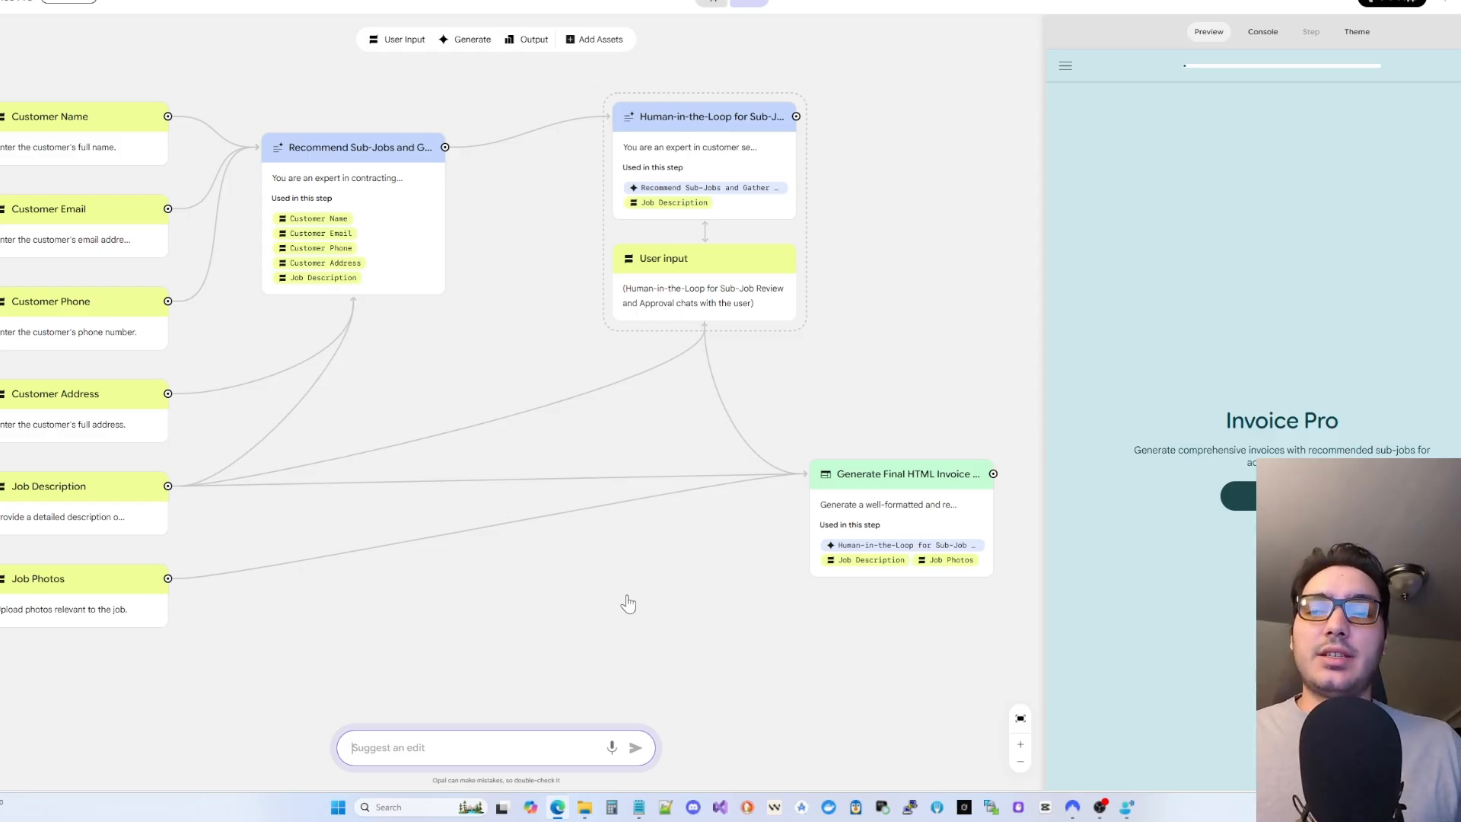
{"action": "type", "text": "Loading The HTML invoice took over five minutes can we improve that timing"}
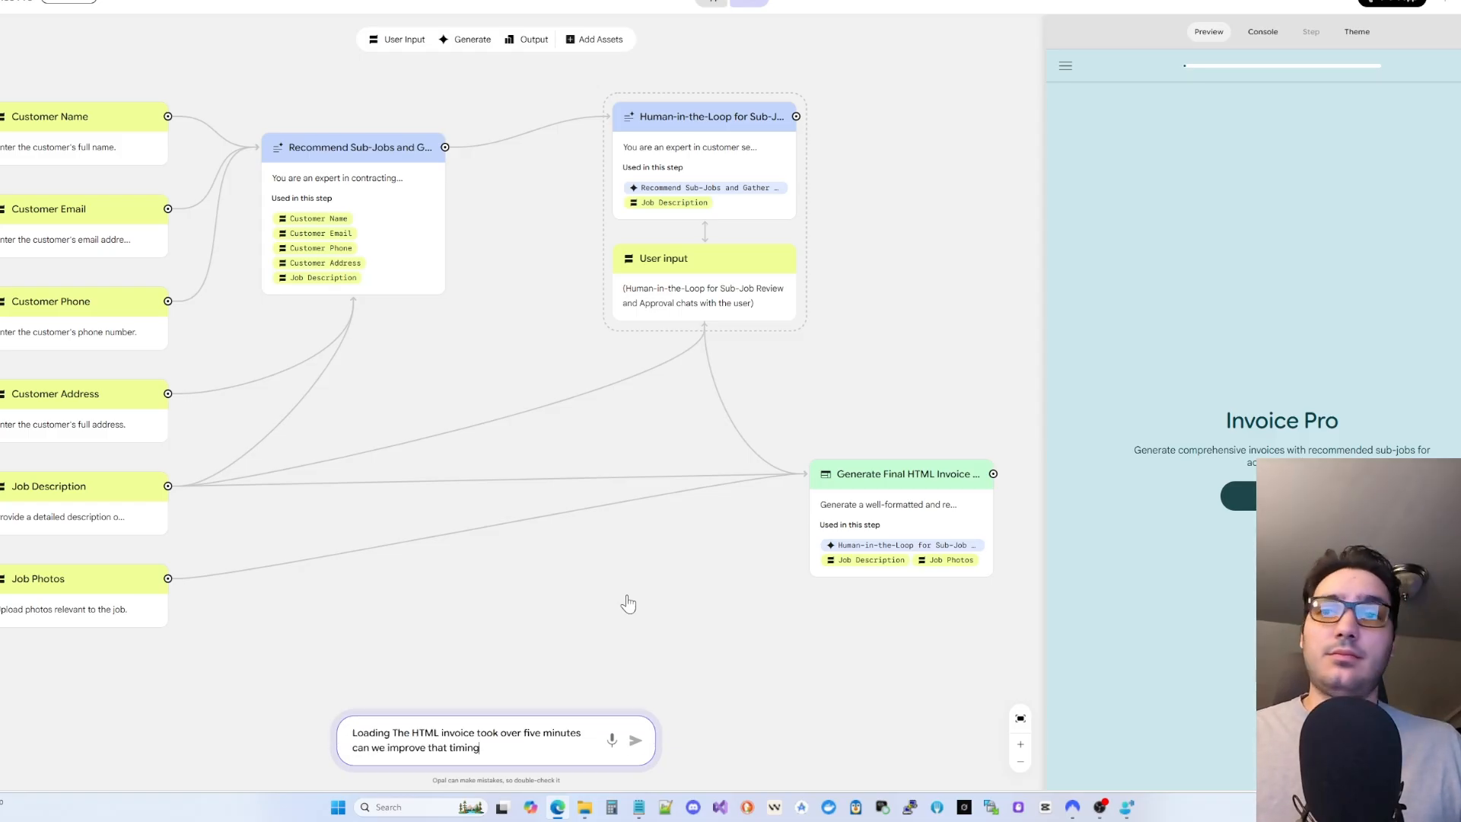
{"action": "left_click", "coordinate": [632, 748]}
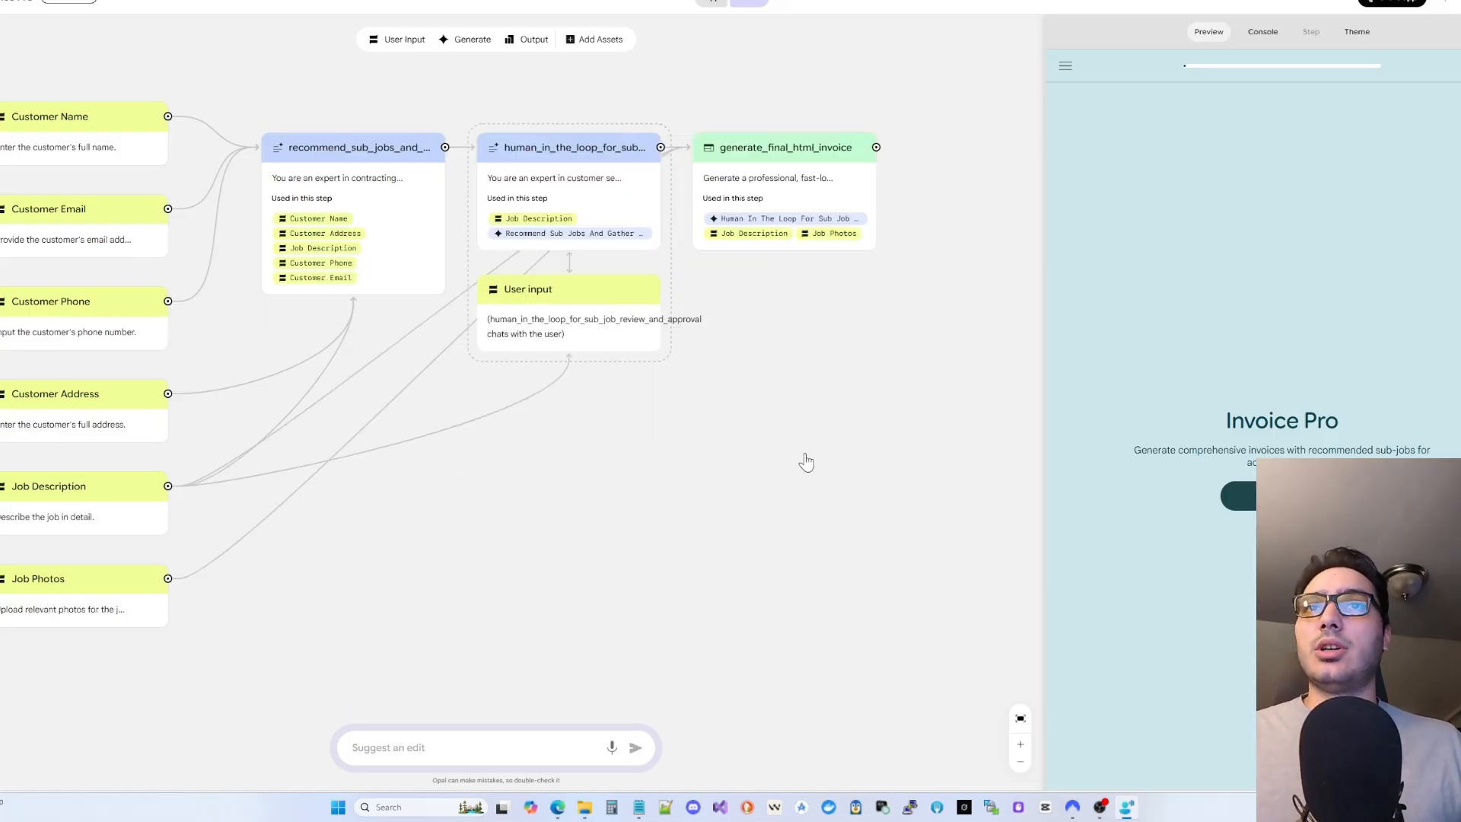
- Show the Console, browse the help and options menus, then start the Invoice Pro run
{"action": "left_click", "coordinate": [1276, 34]}
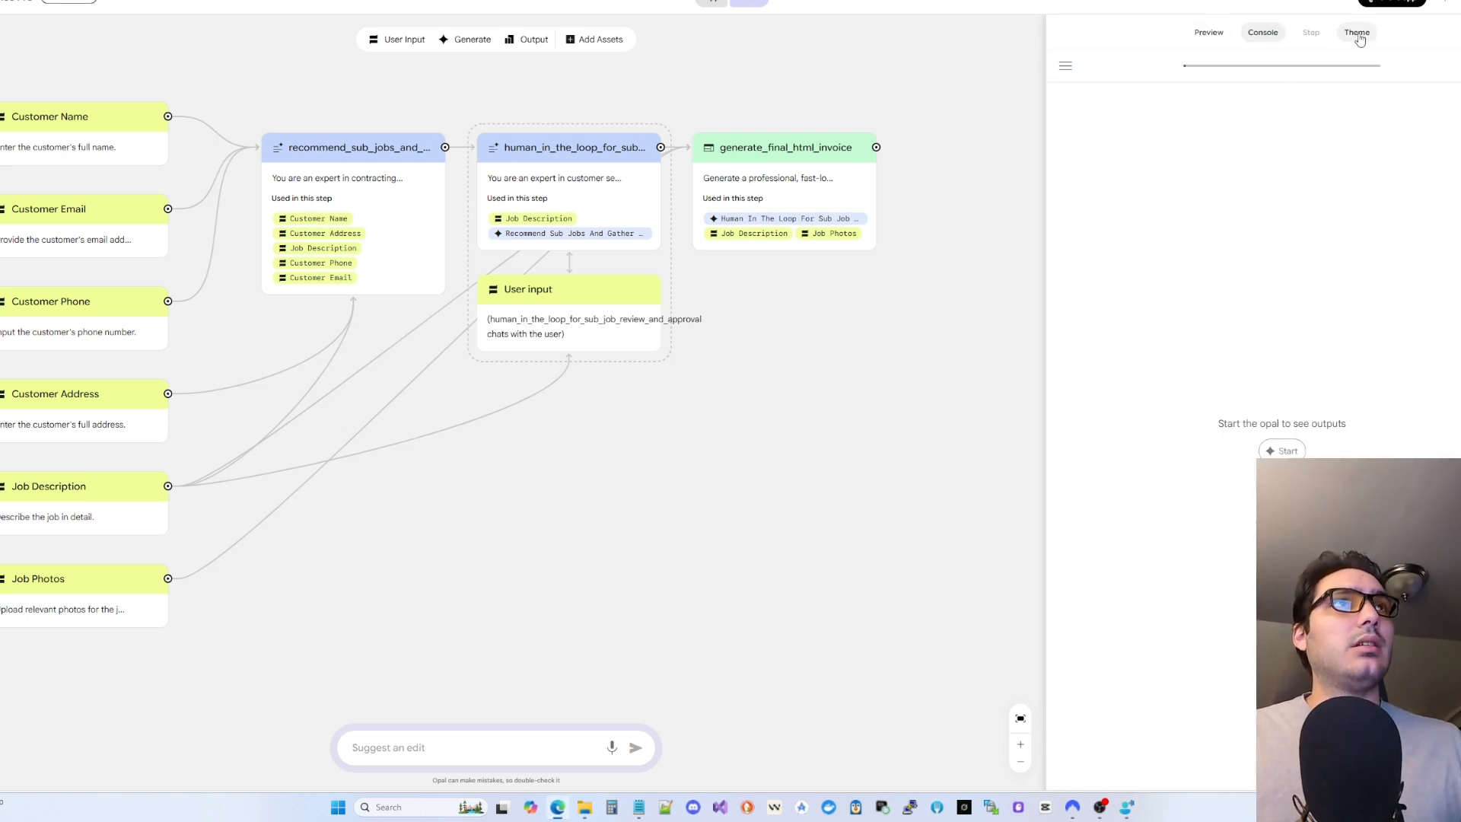
{"action": "left_click", "coordinate": [1446, 2]}
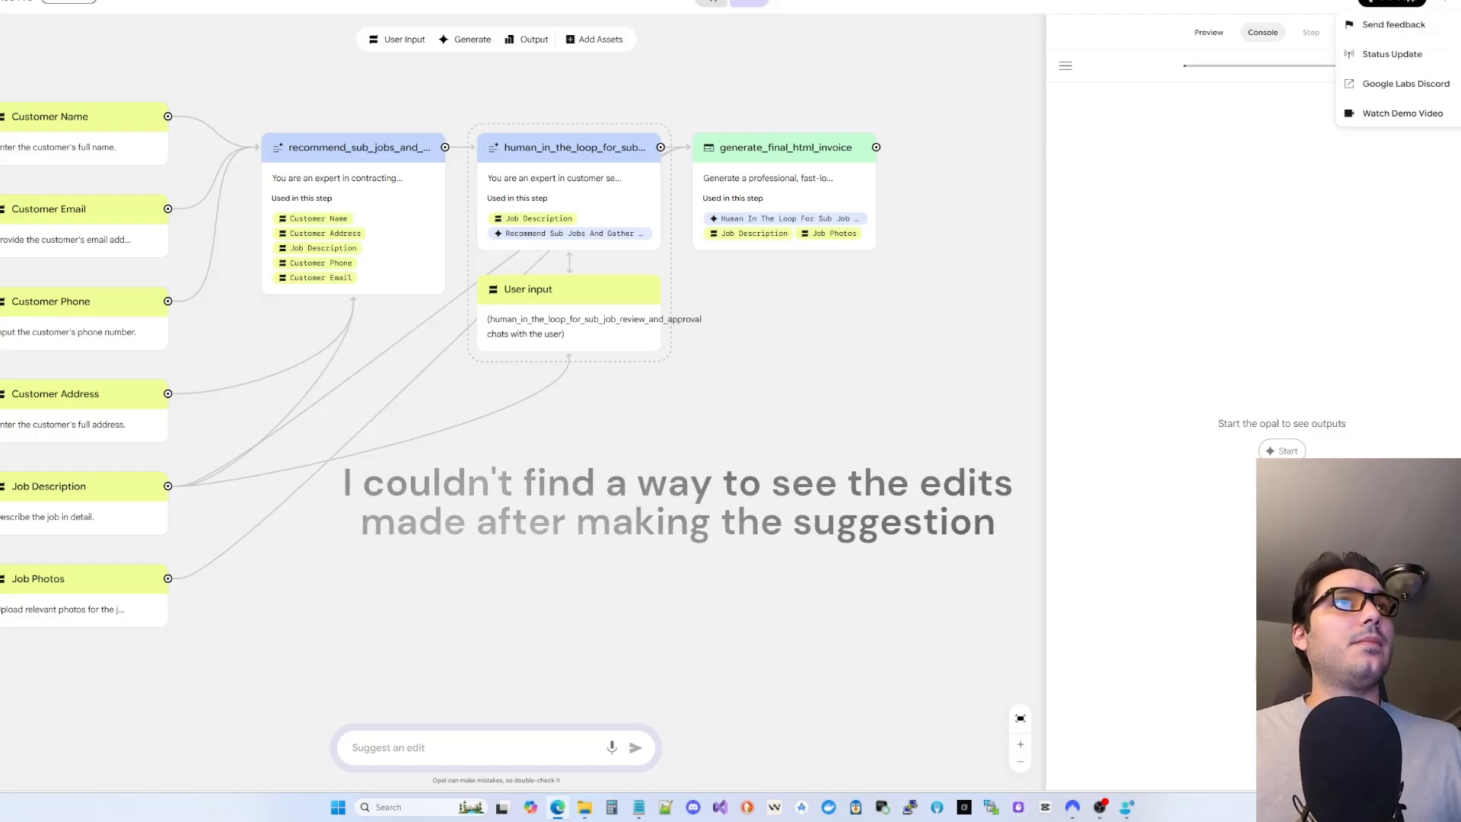
{"action": "left_click", "coordinate": [1449, 6]}
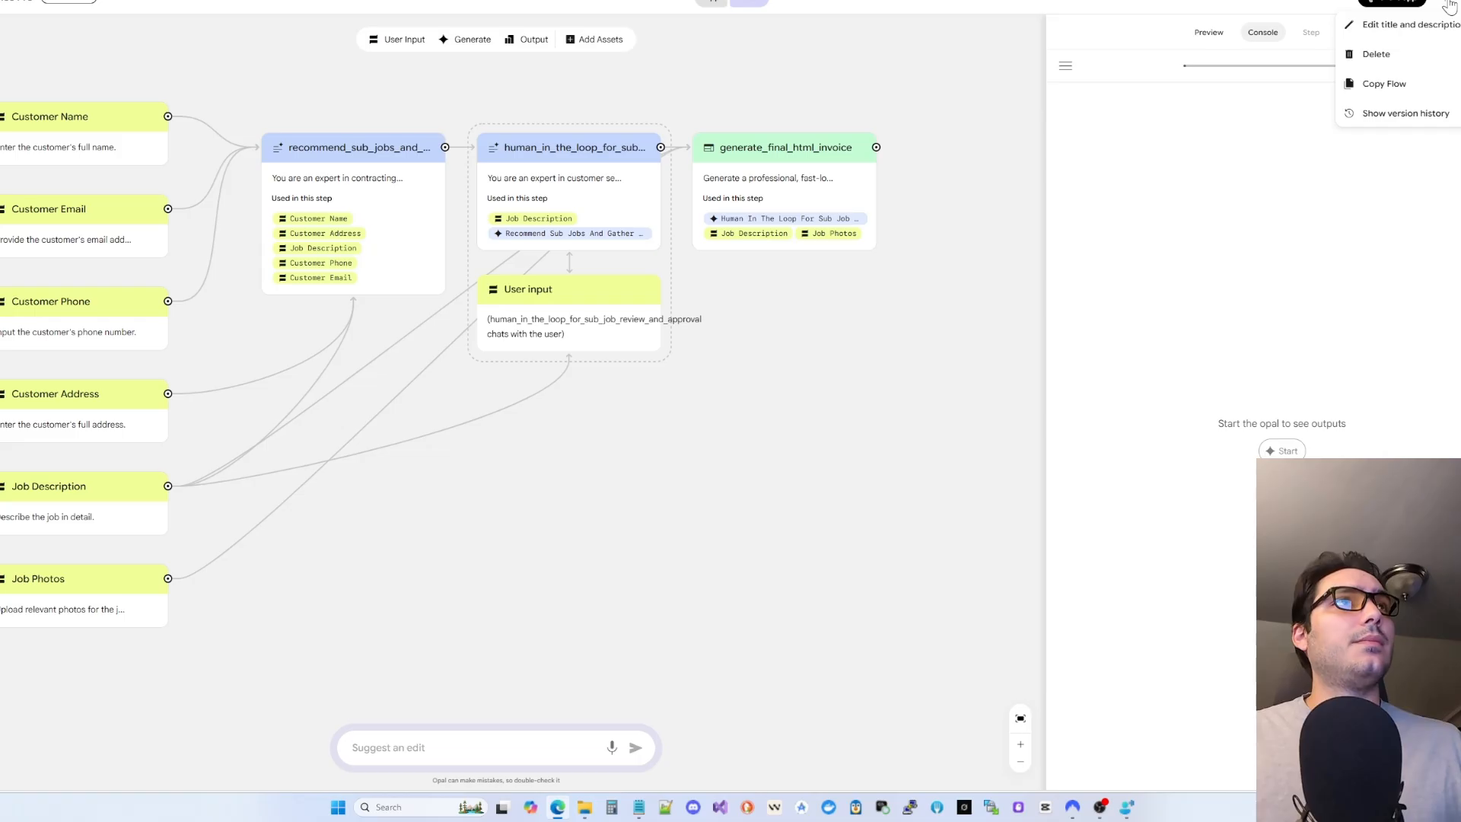
{"action": "left_click", "coordinate": [783, 30]}
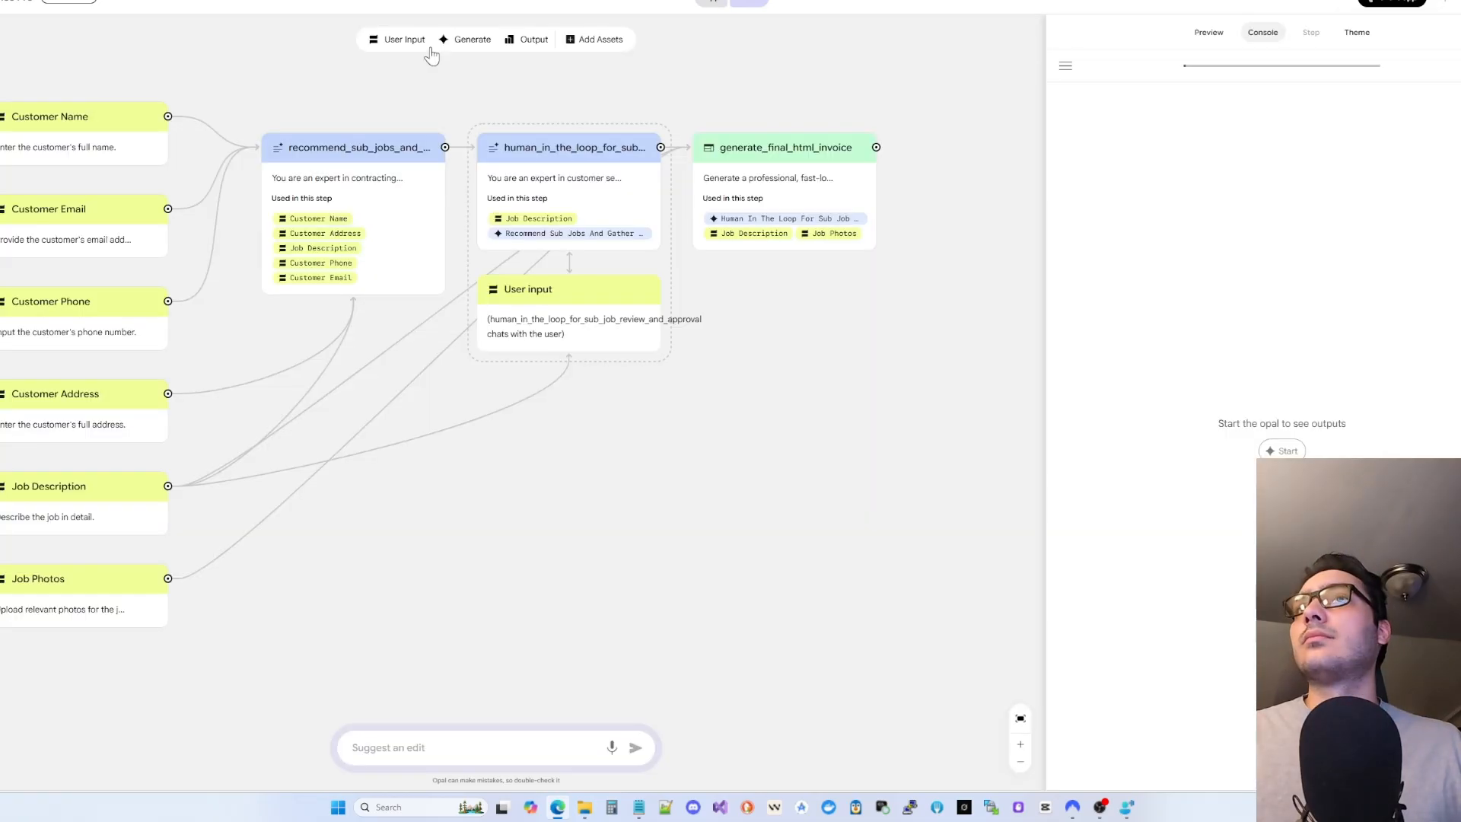
{"action": "left_click", "coordinate": [1282, 451]}
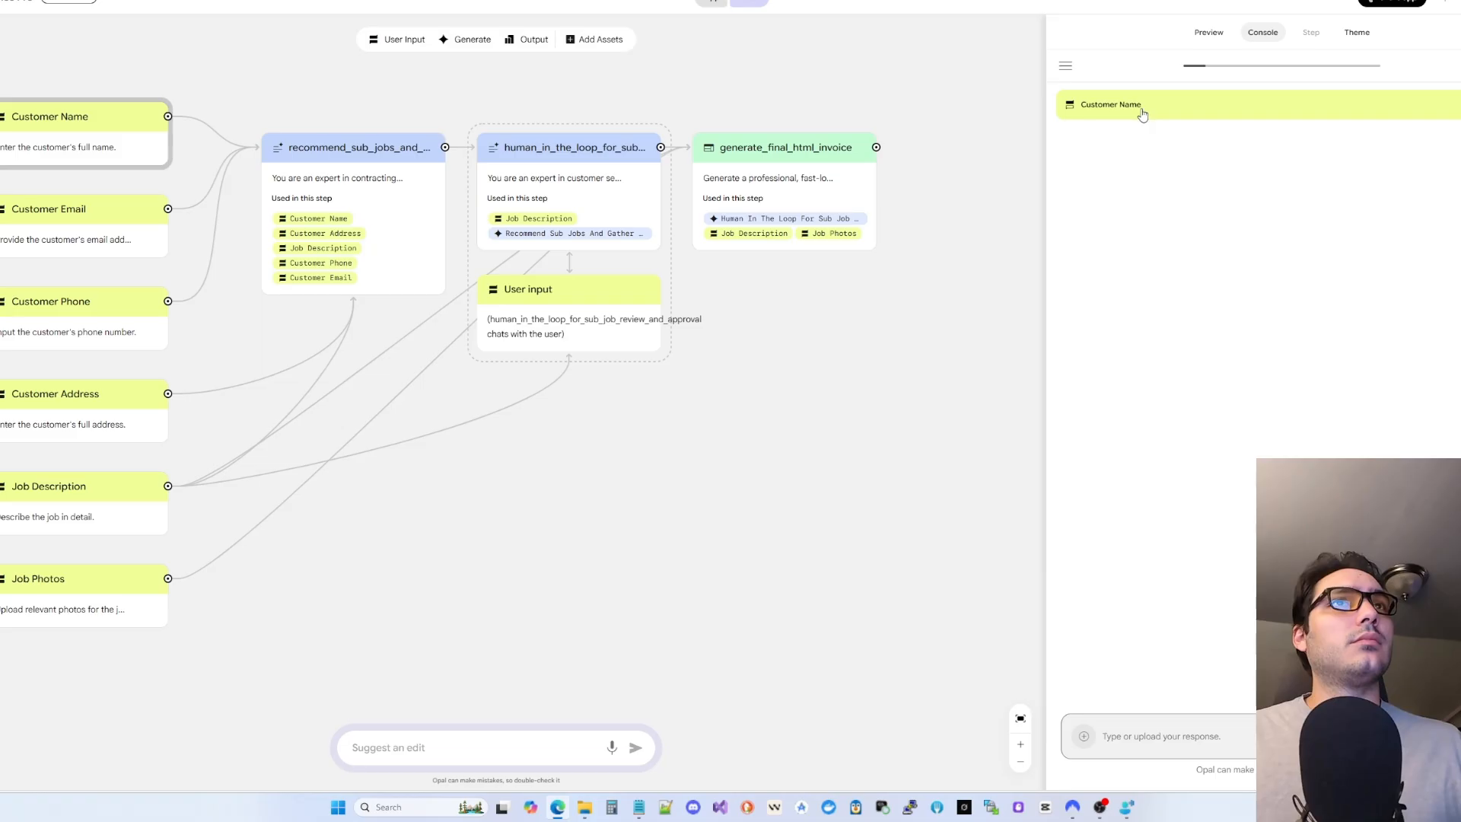
- Answer the customer's name, e-mail, phone number and address in the console run
{"action": "type", "text": "John Doe"}
{"action": "key", "text": "Return"}
{"action": "left_click", "coordinate": [1222, 741]}
{"action": "type", "text": "johndoe@gmail.com"}
{"action": "key", "text": "Return"}
{"action": "left_click", "coordinate": [1146, 752]}
{"action": "type", "text": "1234567890"}
{"action": "key", "text": "Return"}
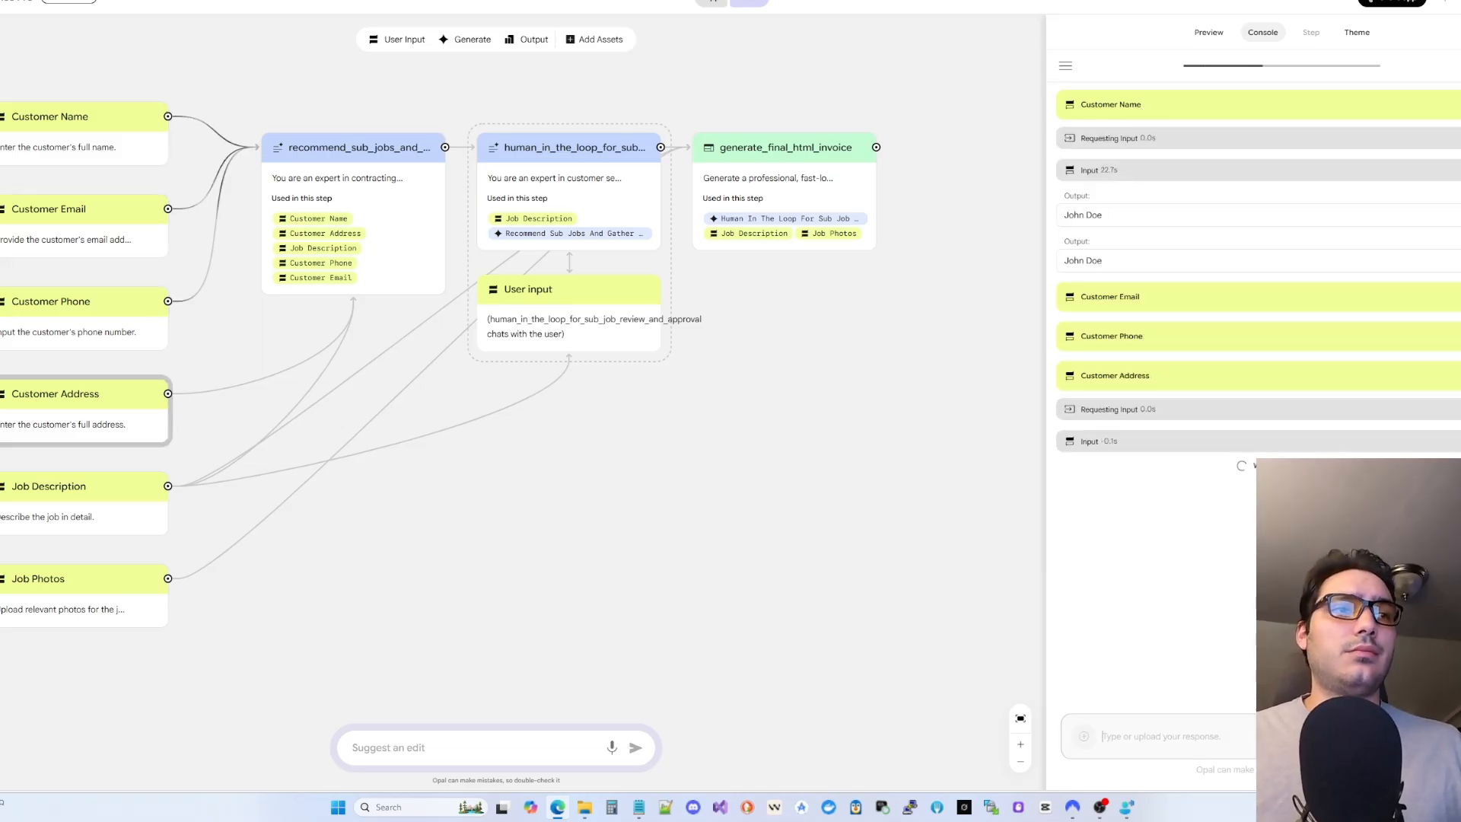
{"action": "key", "text": "Return"}
{"action": "left_click", "coordinate": [1142, 449]}
{"action": "left_click", "coordinate": [1141, 449]}
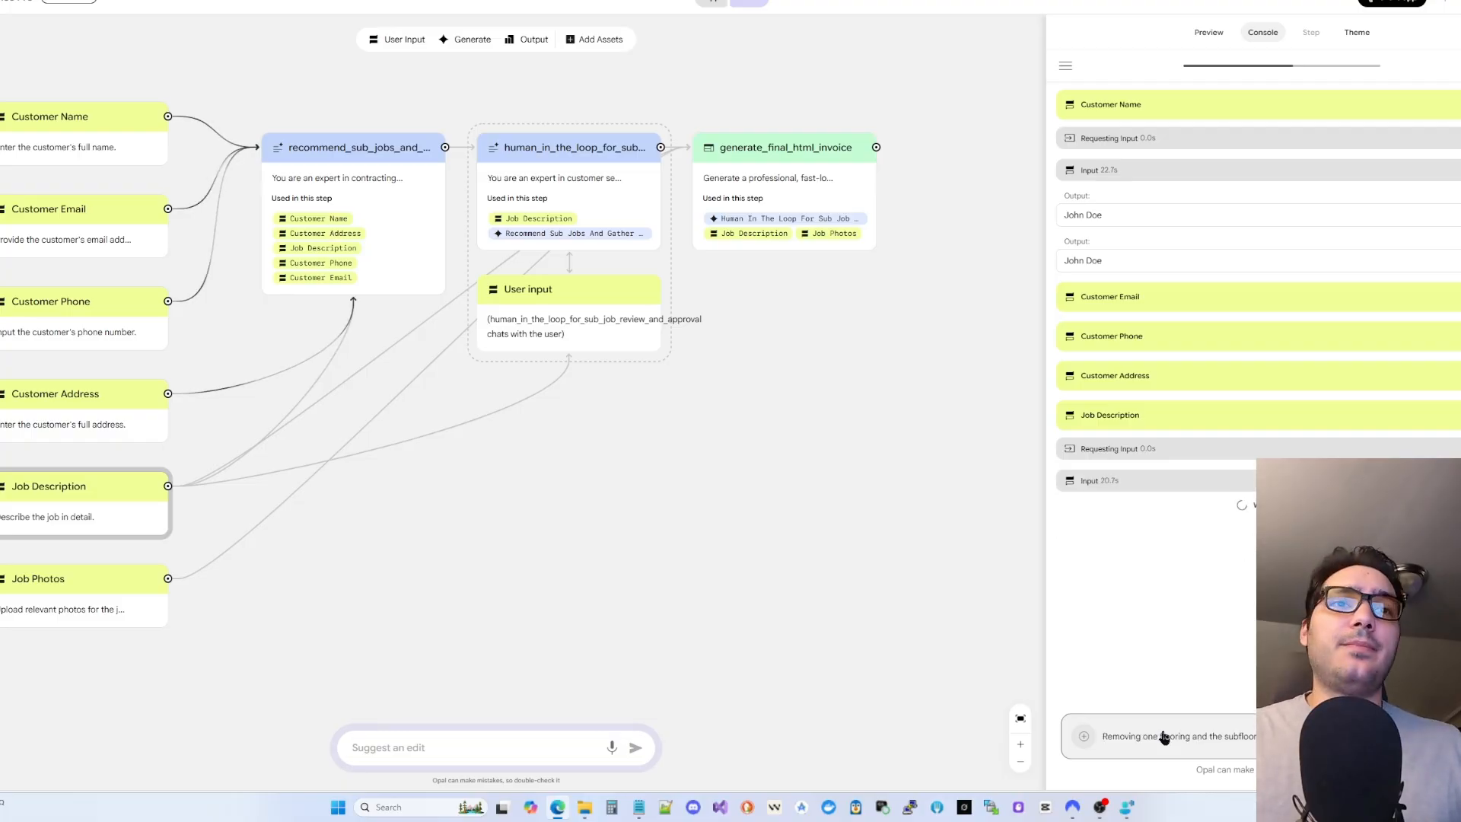
- Attach a job photo uploaded from the device and send it to continue the run
{"action": "left_click", "coordinate": [1085, 736]}
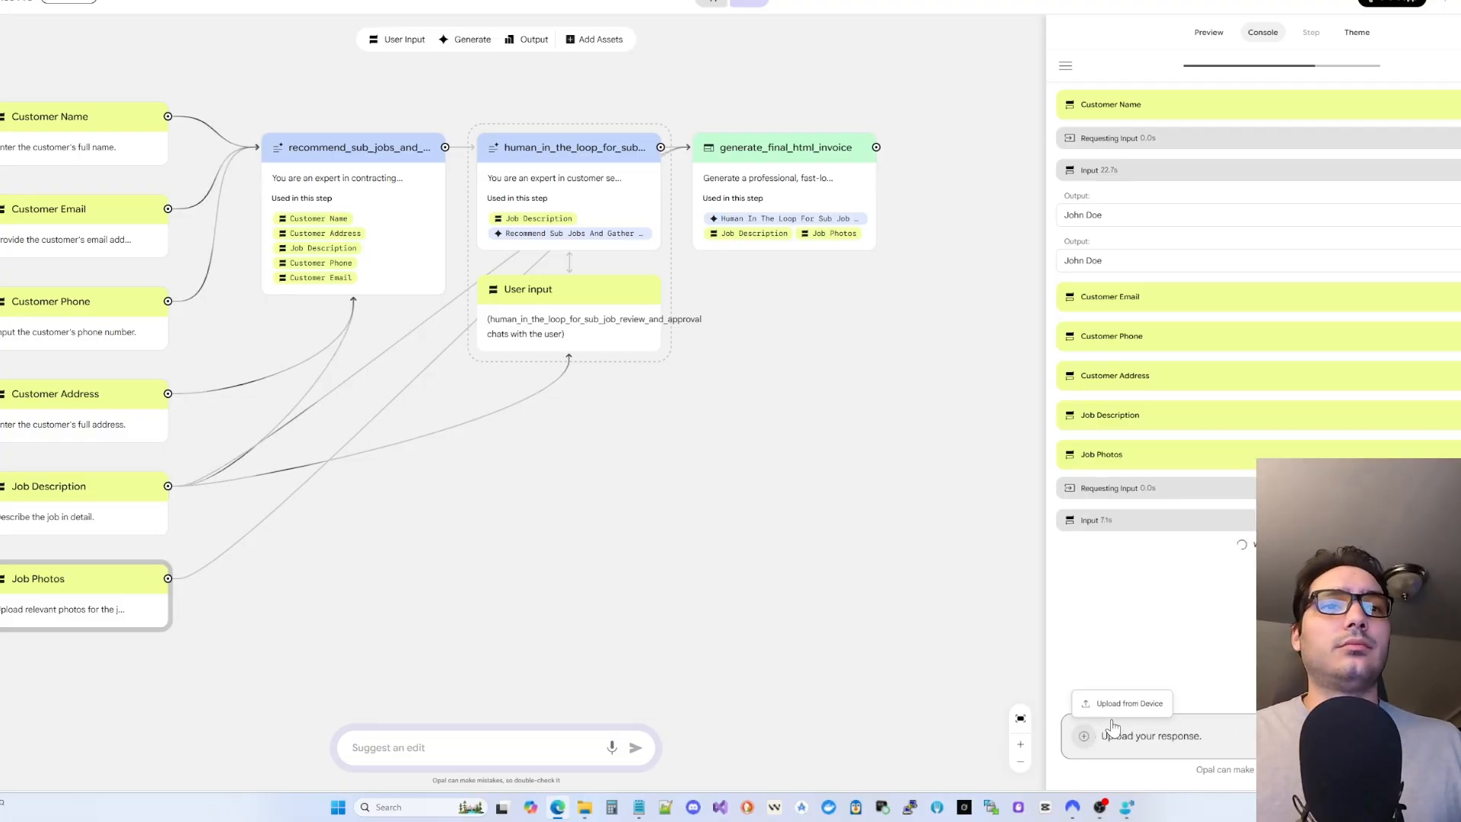
{"action": "left_click", "coordinate": [1120, 705]}
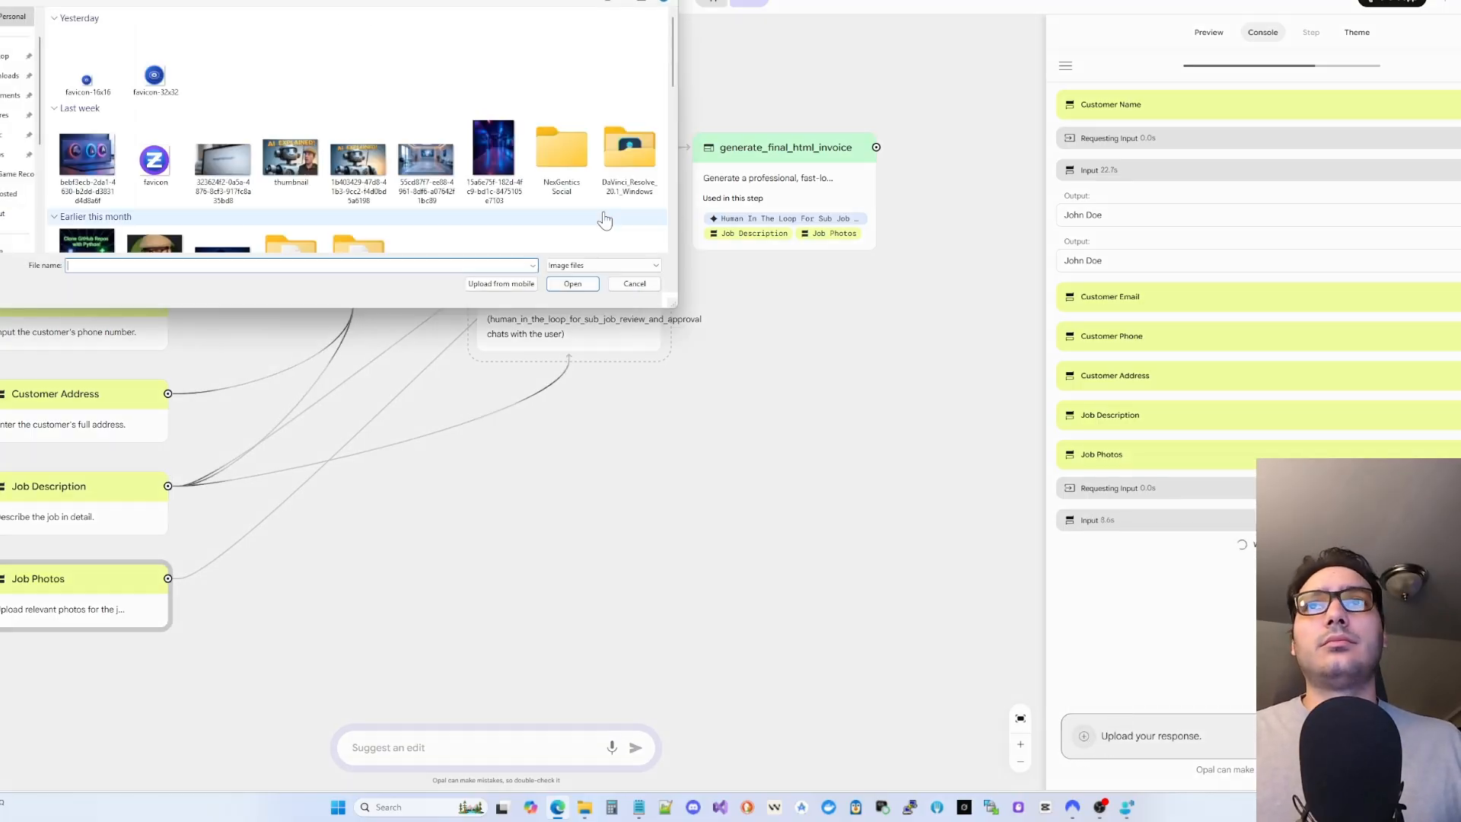
{"action": "left_click", "coordinate": [496, 162]}
{"action": "left_click", "coordinate": [572, 283]}
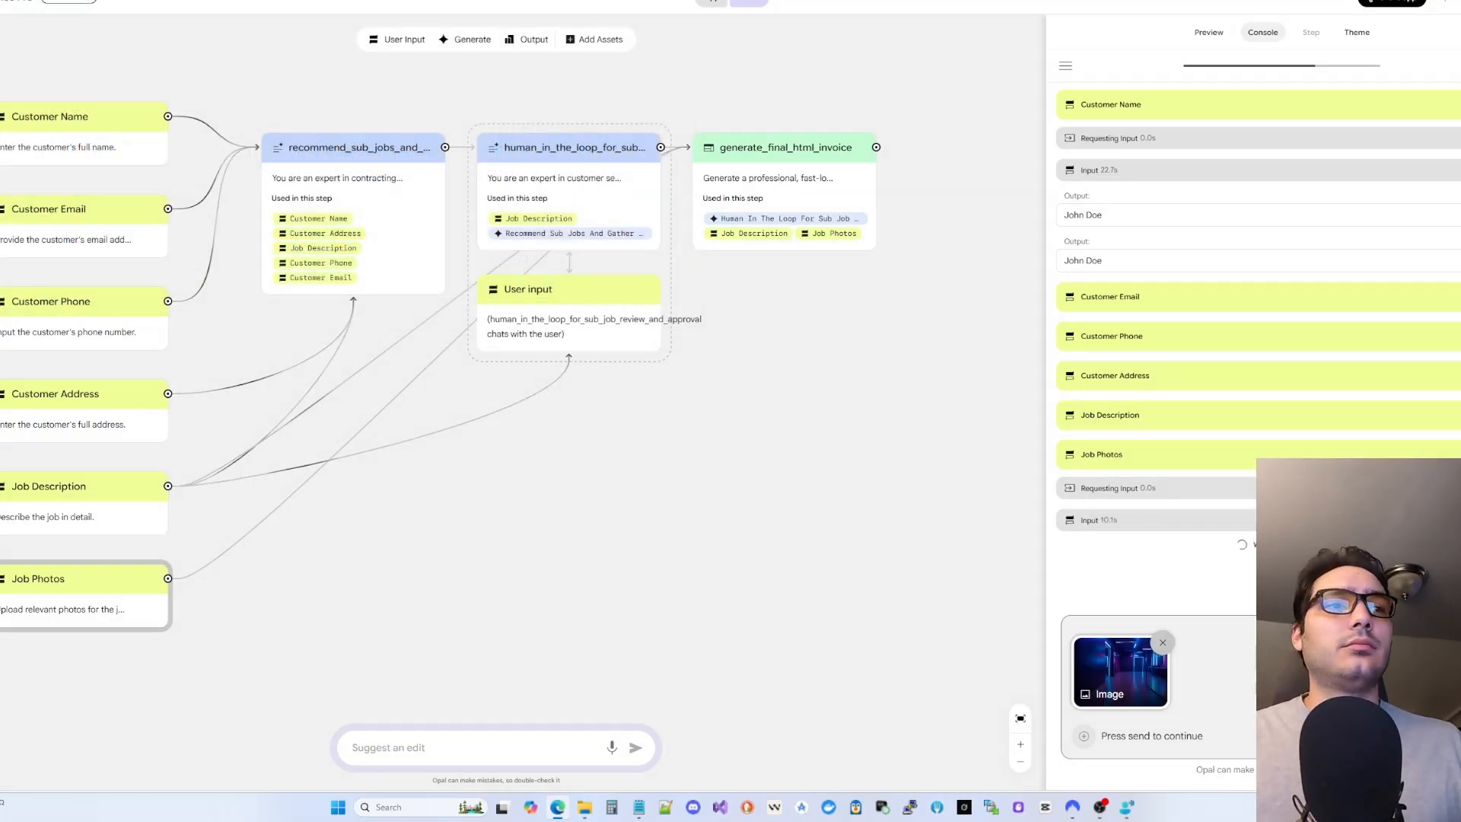
{"action": "left_click", "coordinate": [1458, 736]}
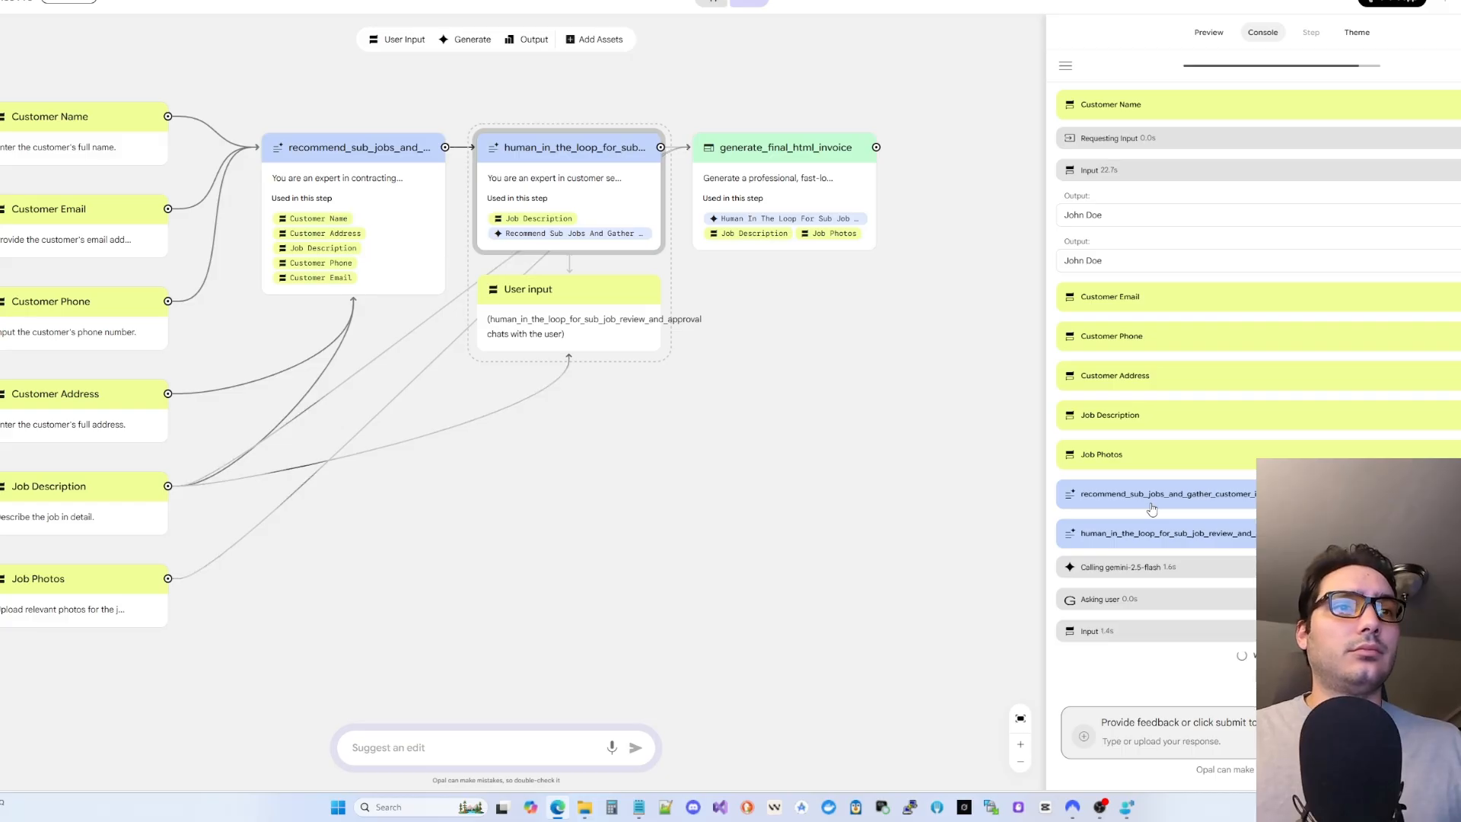
- Review the recommended sub-jobs and reply 'I approve'
{"action": "left_click", "coordinate": [1184, 601]}
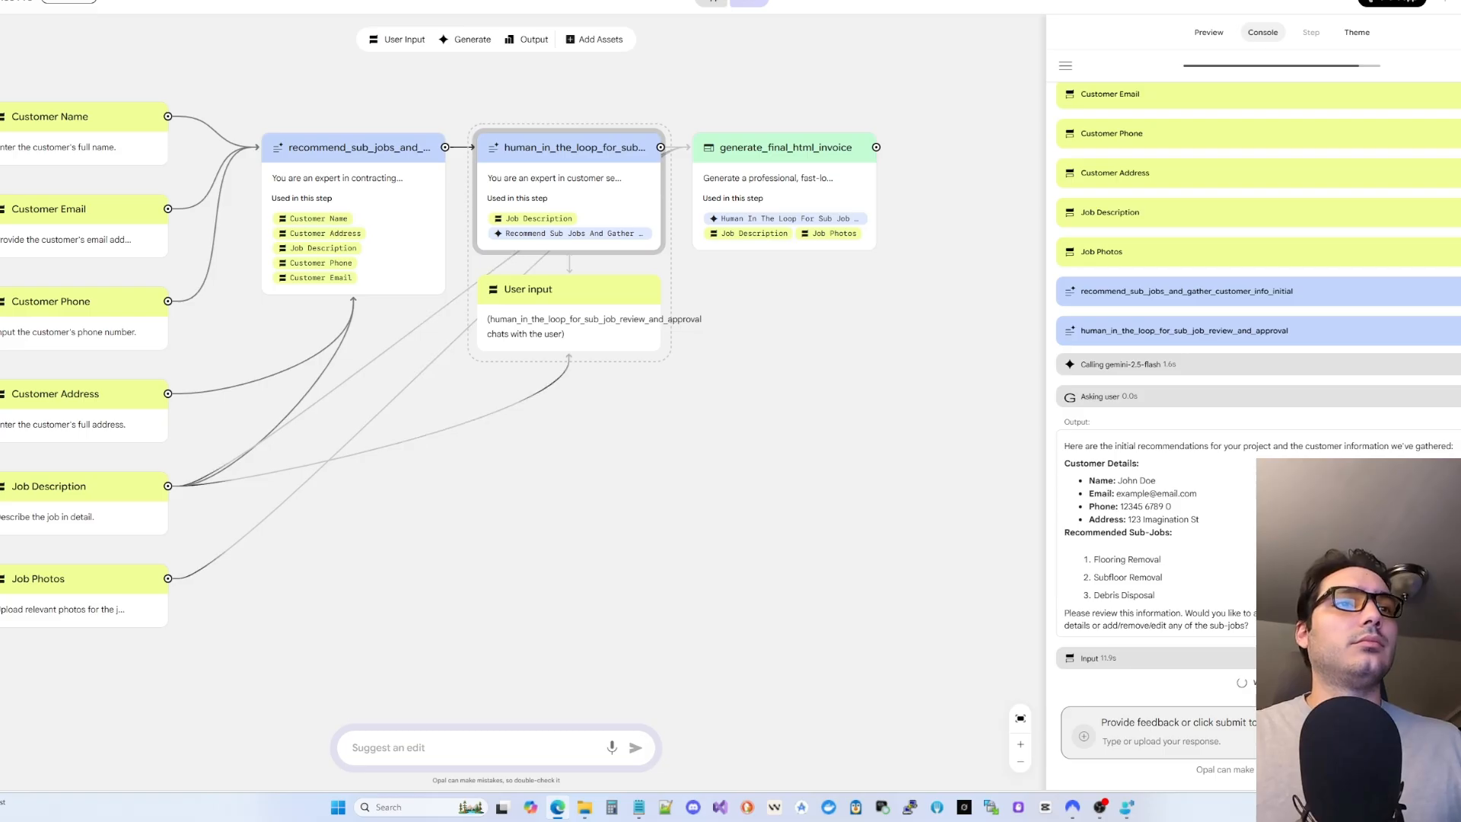
{"action": "left_click", "coordinate": [1211, 740]}
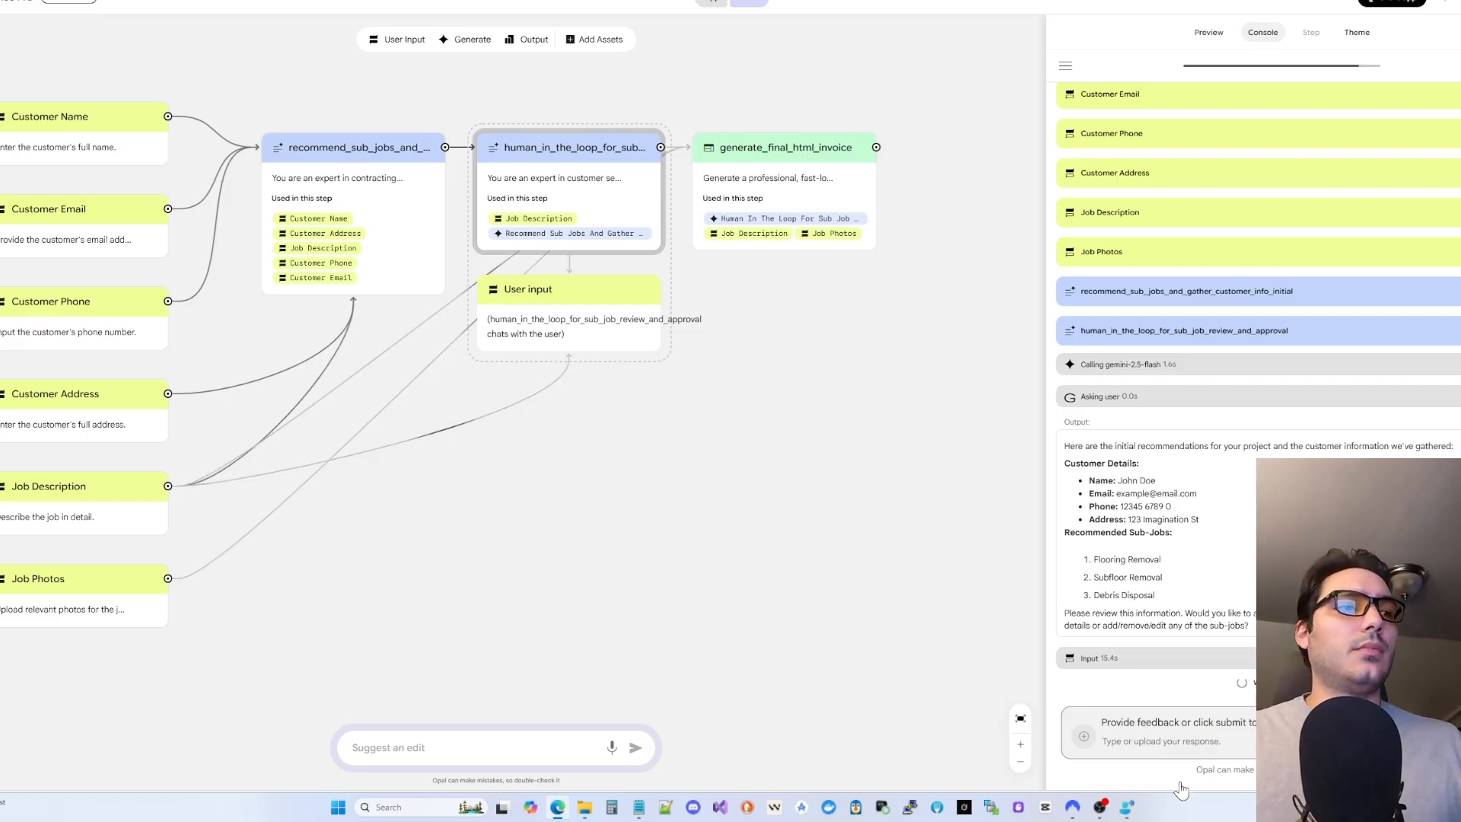
{"action": "type", "text": "I approve"}
{"action": "key", "text": "Return"}
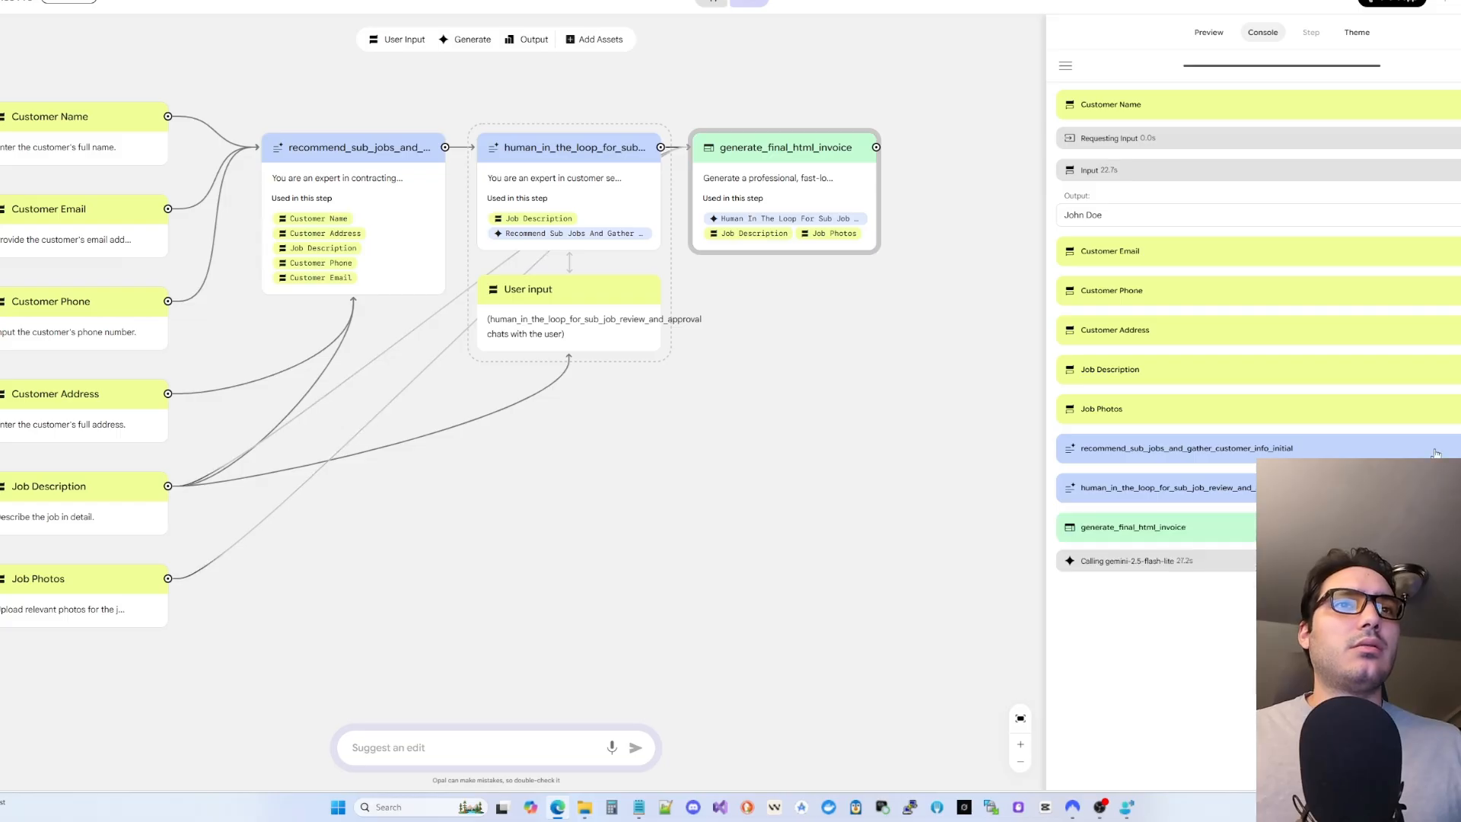
- Expand the Job Photos entry to inspect the uploaded photo, then collapse it
{"action": "left_click", "coordinate": [1438, 411]}
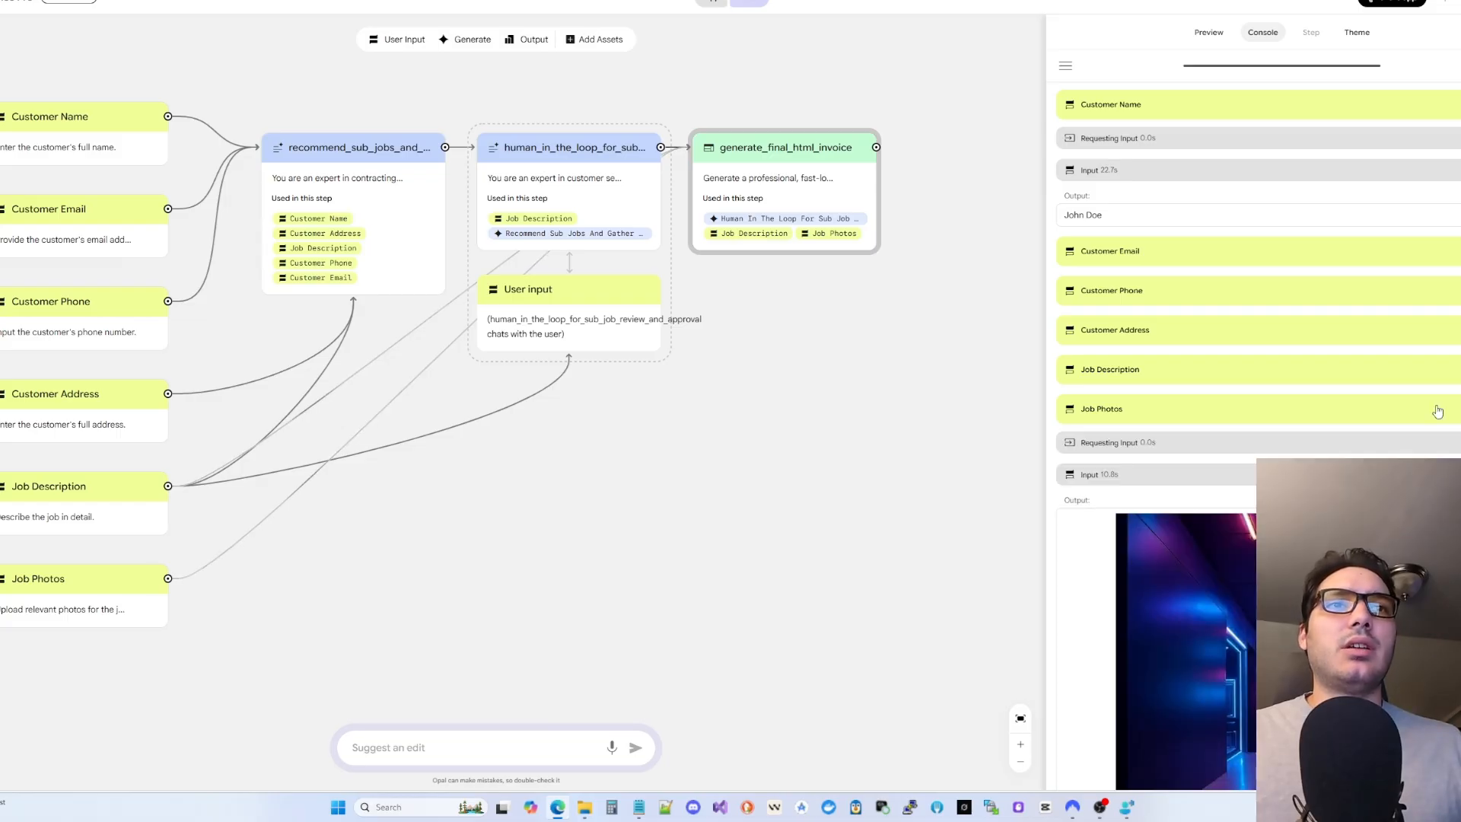
{"action": "left_click", "coordinate": [1438, 411]}
{"action": "left_click", "coordinate": [1437, 411]}
{"action": "scroll", "coordinate": [1437, 411], "scroll_direction": "down", "scroll_amount": 3}
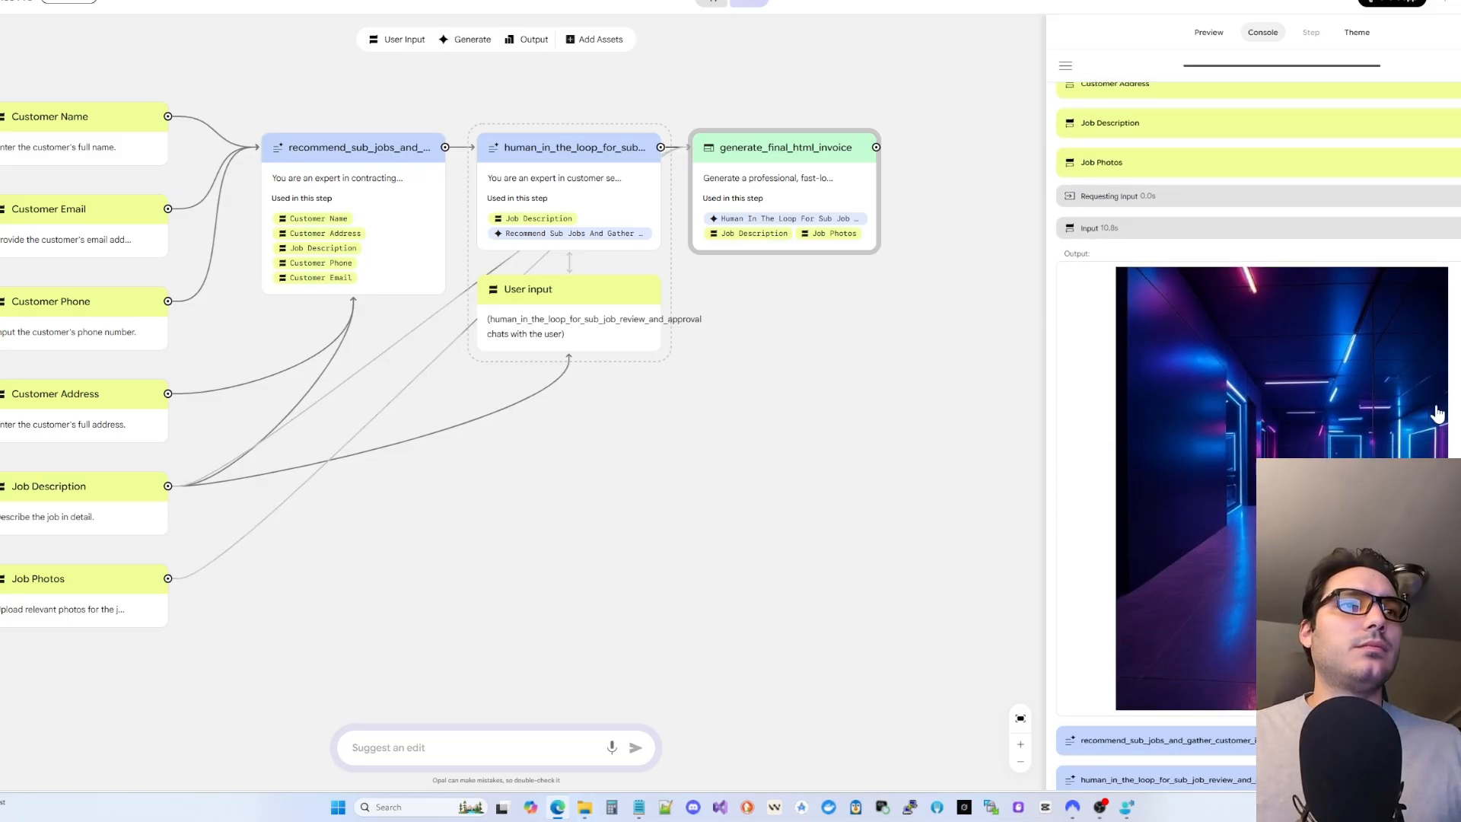
{"action": "scroll", "coordinate": [1439, 380], "scroll_direction": "up", "scroll_amount": 2}
{"action": "left_click", "coordinate": [1439, 359]}
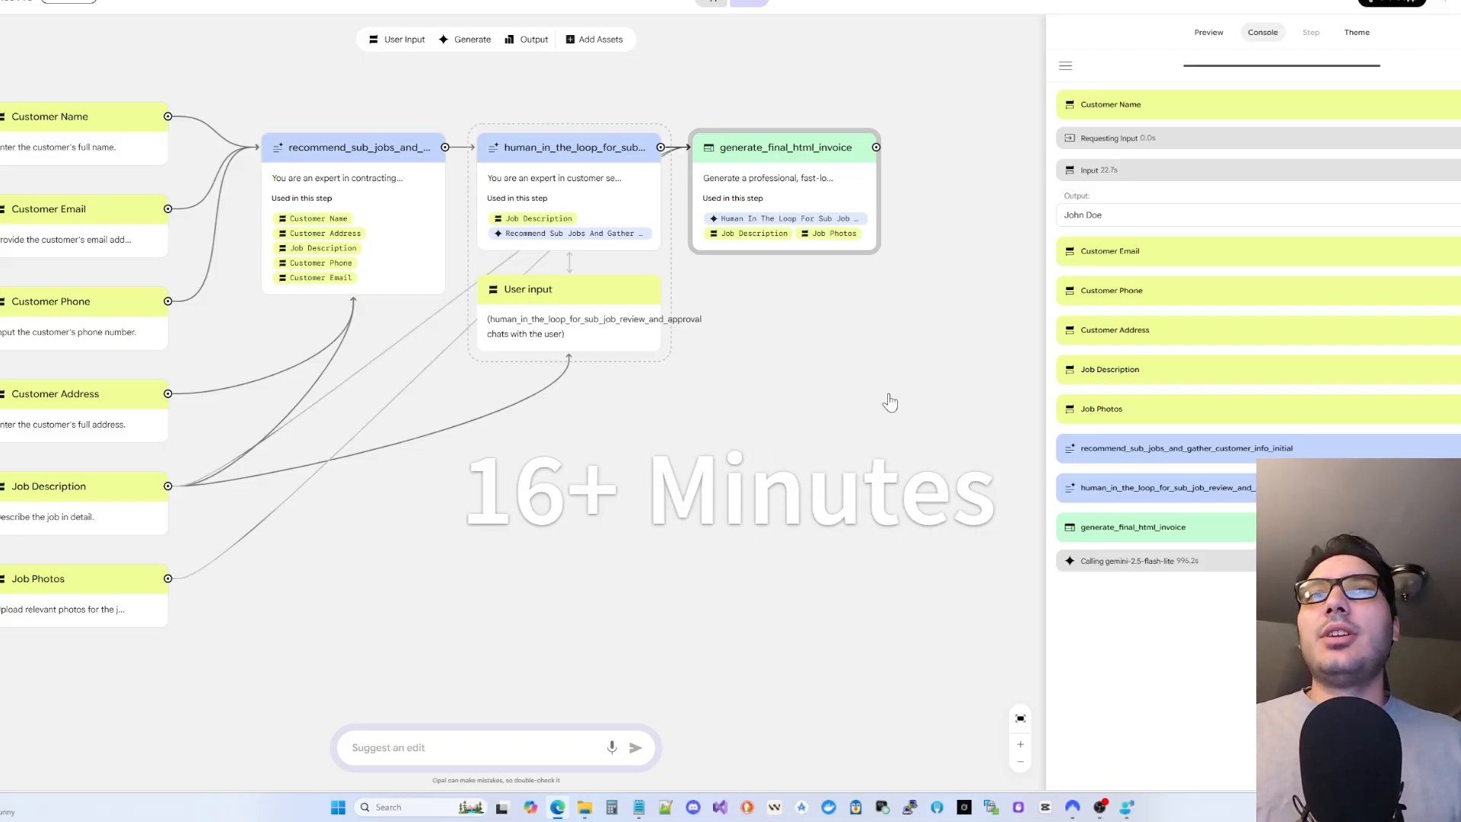
- Inspect the generate_final_html_invoice prompt and its Gemini call input, then open the City Builder demo
{"action": "left_click", "coordinate": [876, 157]}
{"action": "left_click", "coordinate": [864, 178]}
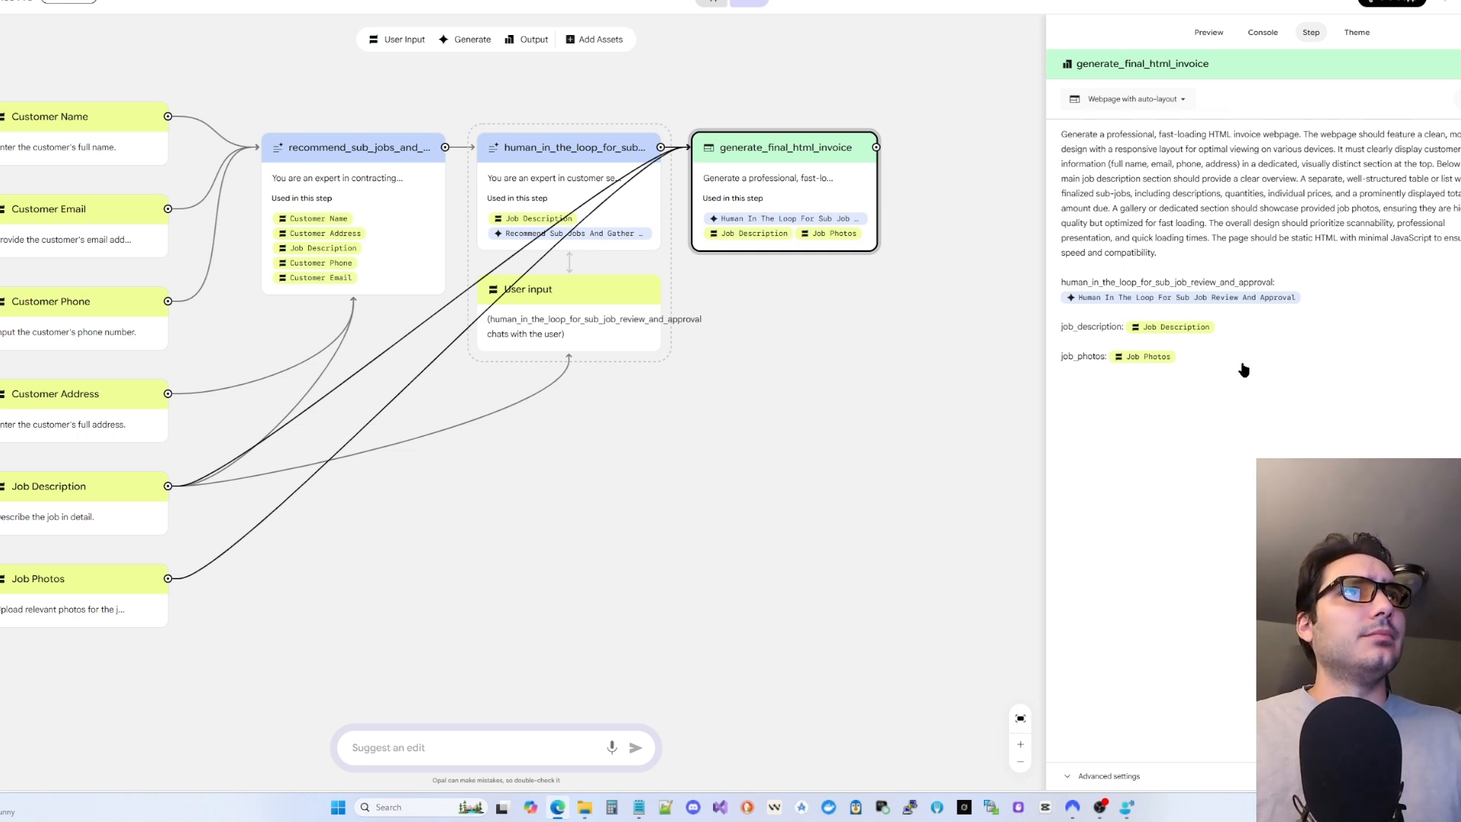
{"action": "left_click", "coordinate": [1263, 32]}
{"action": "left_click", "coordinate": [1221, 567]}
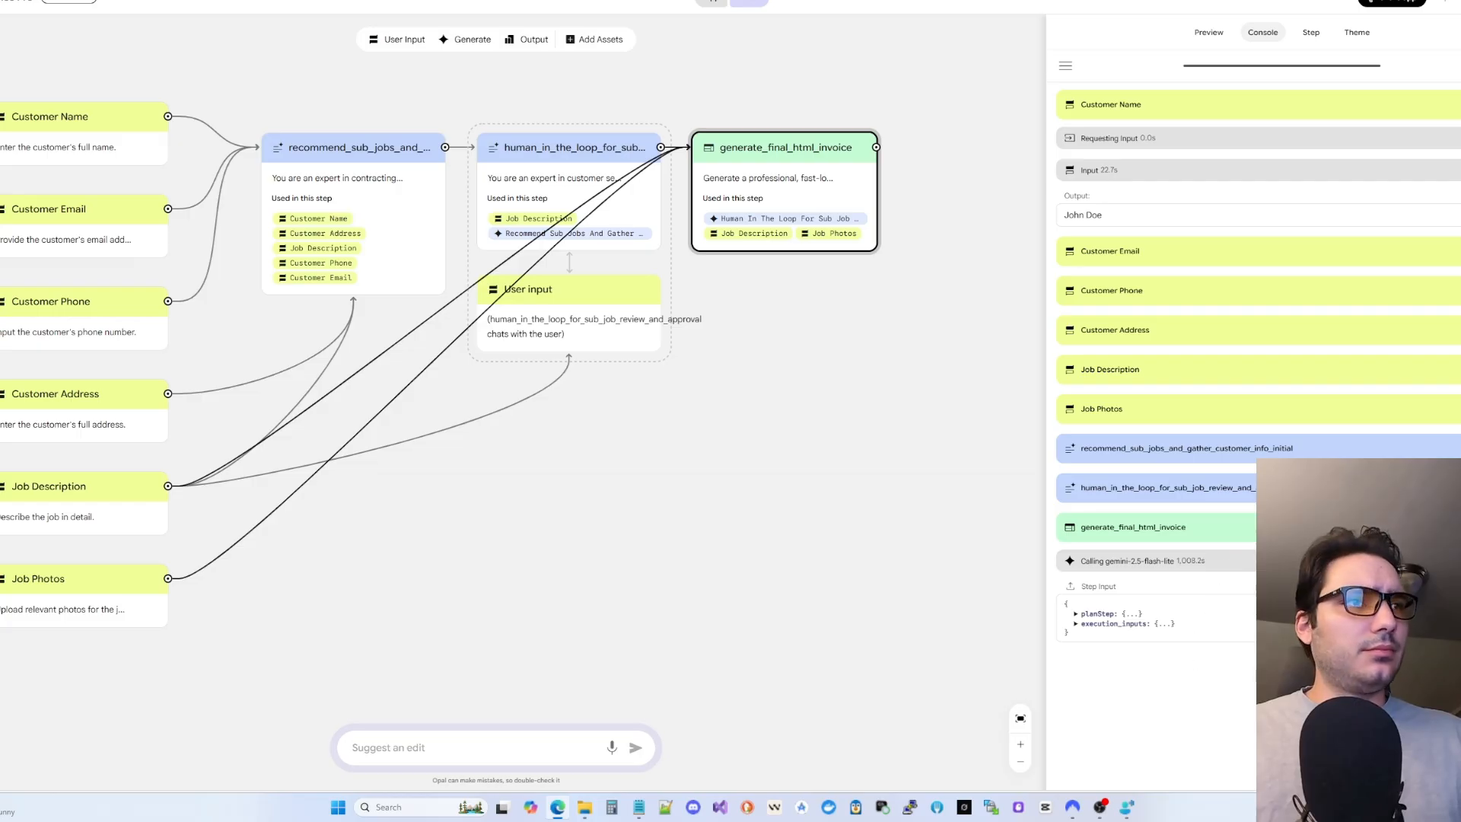
{"action": "left_click", "coordinate": [1096, 613]}
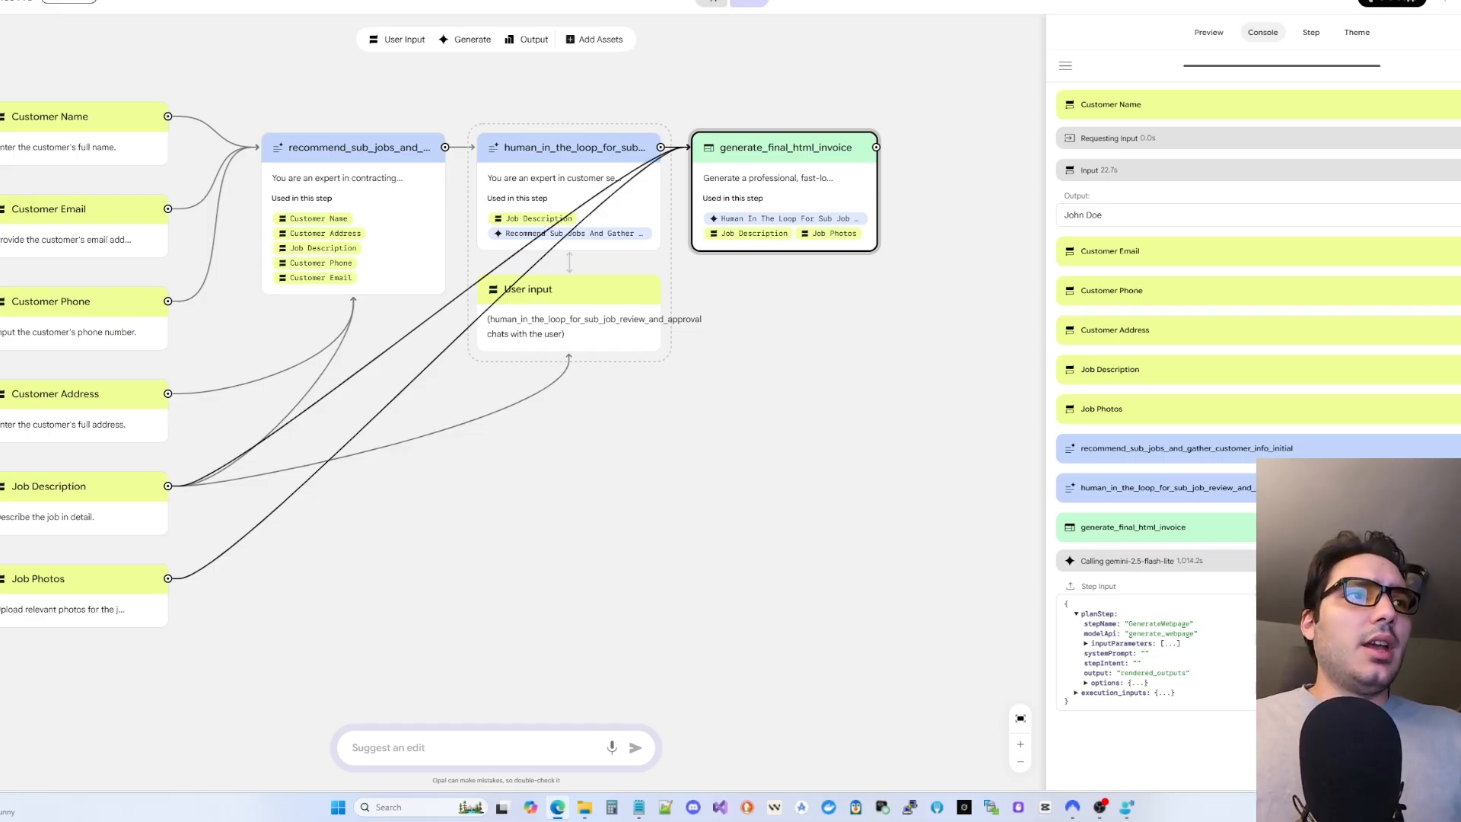
{"action": "left_click", "coordinate": [1279, 562]}
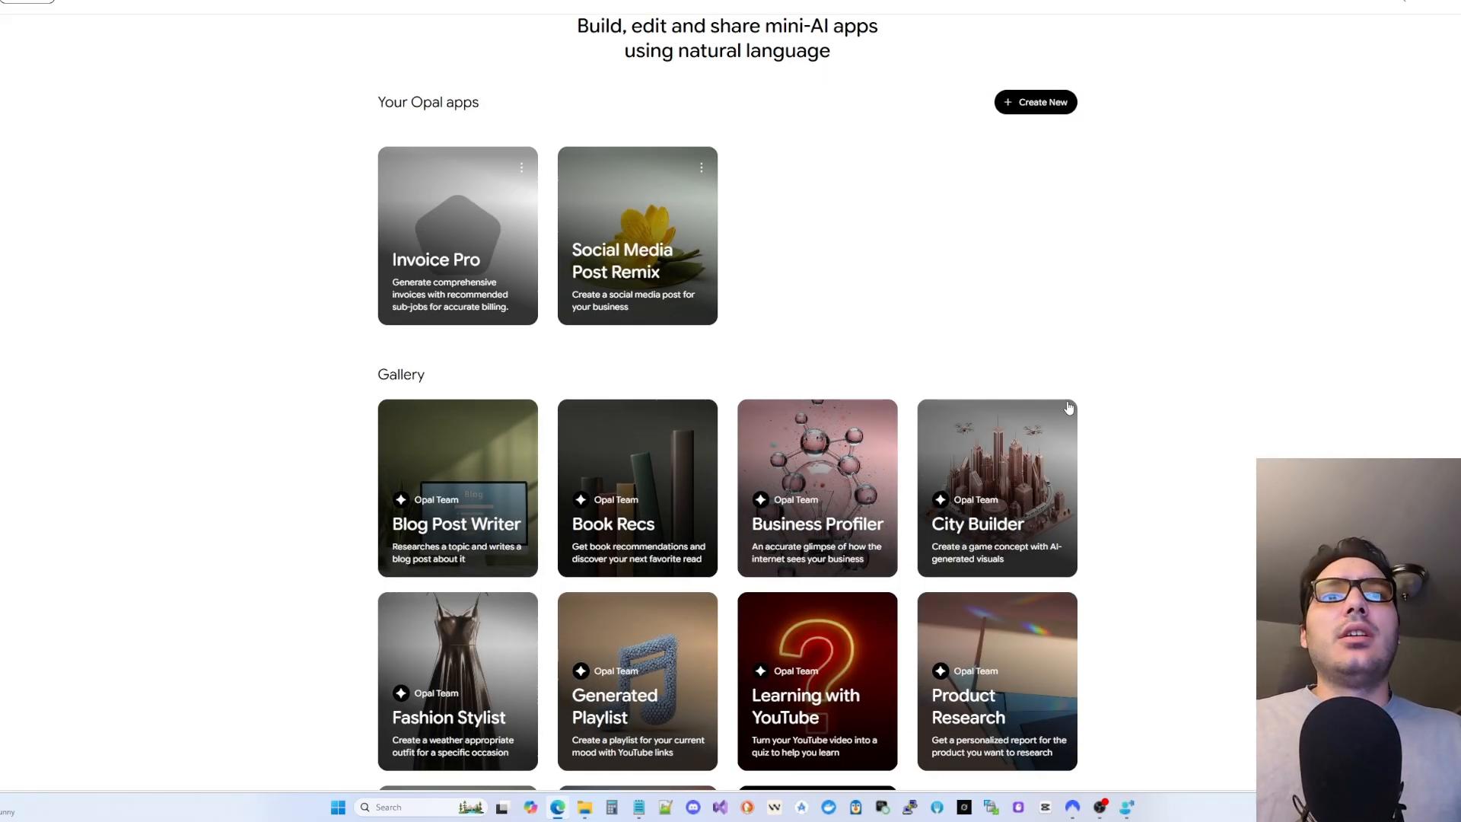
{"action": "left_click", "coordinate": [1050, 457]}
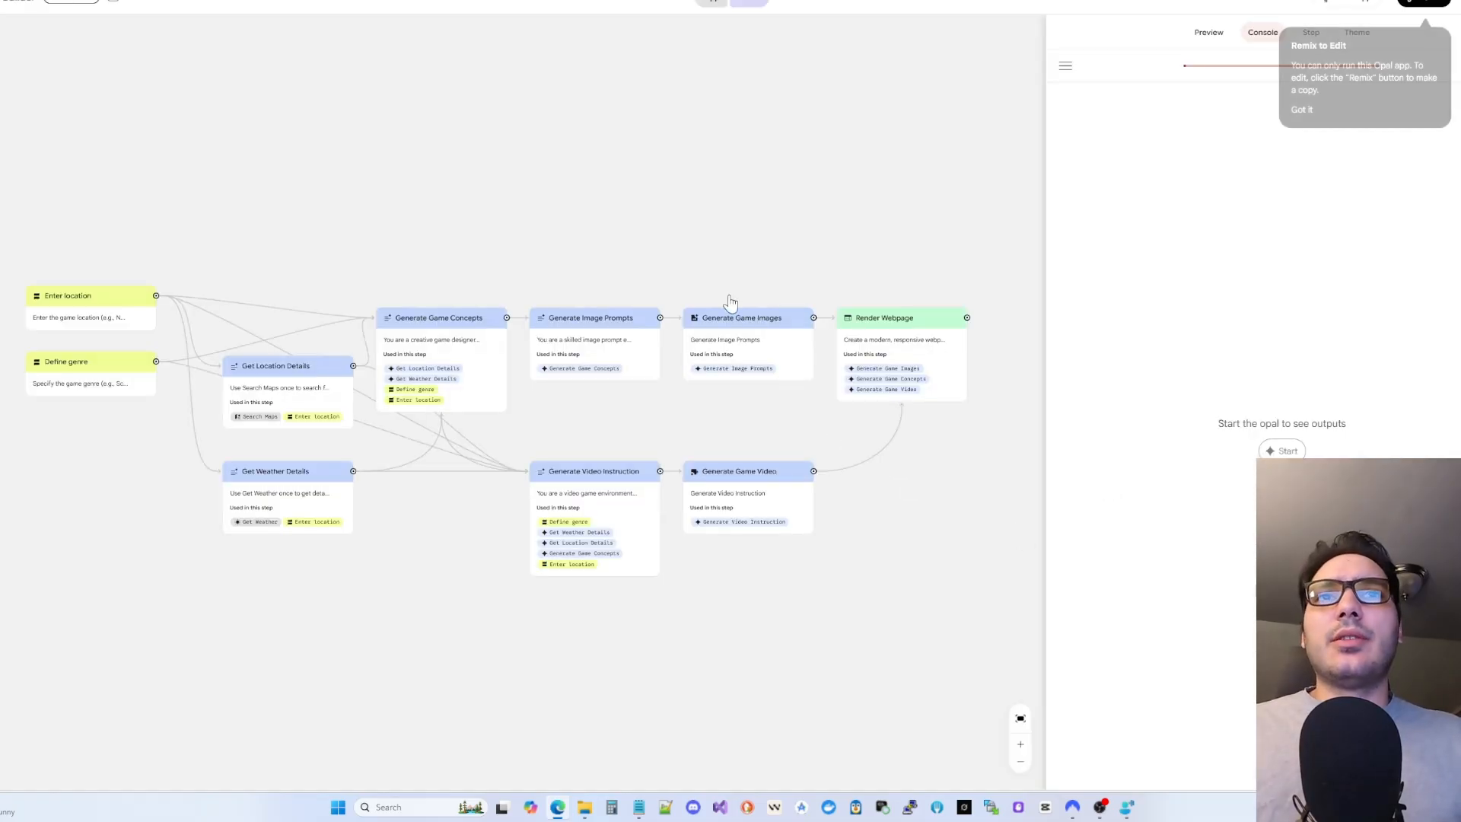
- Start the City Builder run and answer location 'Chicago IL' and genre 'sci-fi'
{"action": "left_click", "coordinate": [1280, 451]}
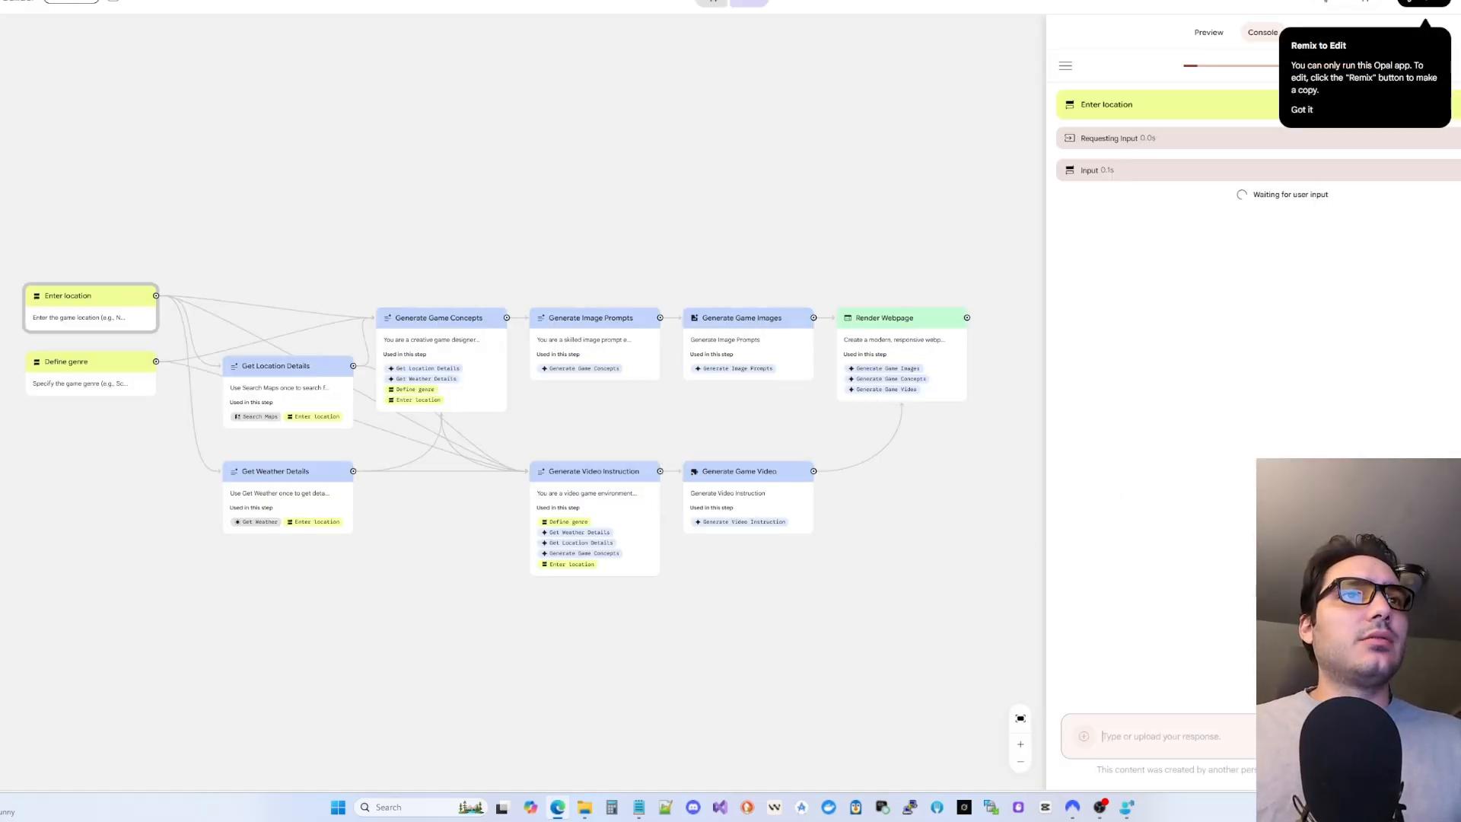
{"action": "left_click", "coordinate": [1209, 34]}
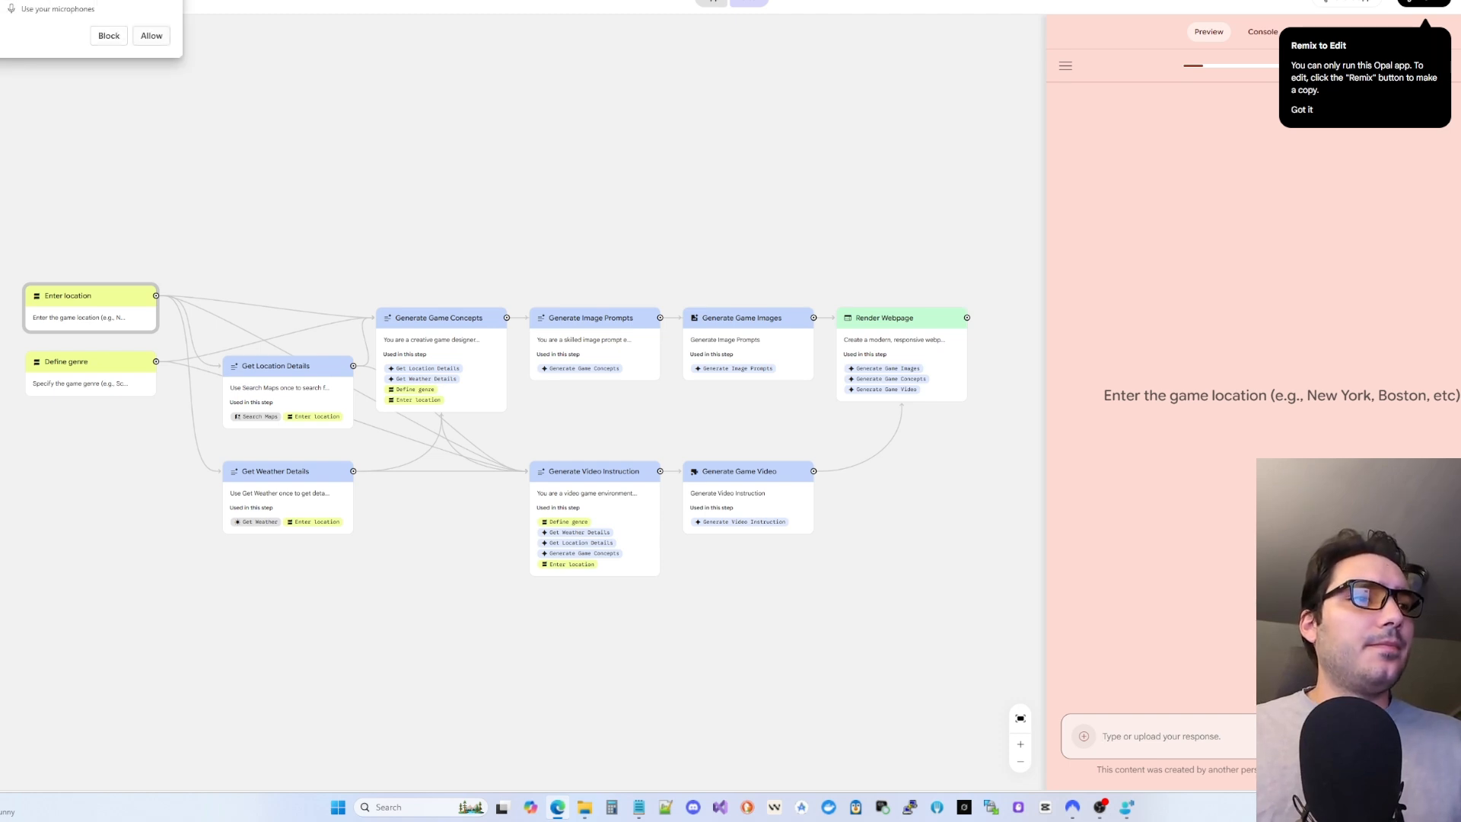
{"action": "left_click", "coordinate": [1229, 737]}
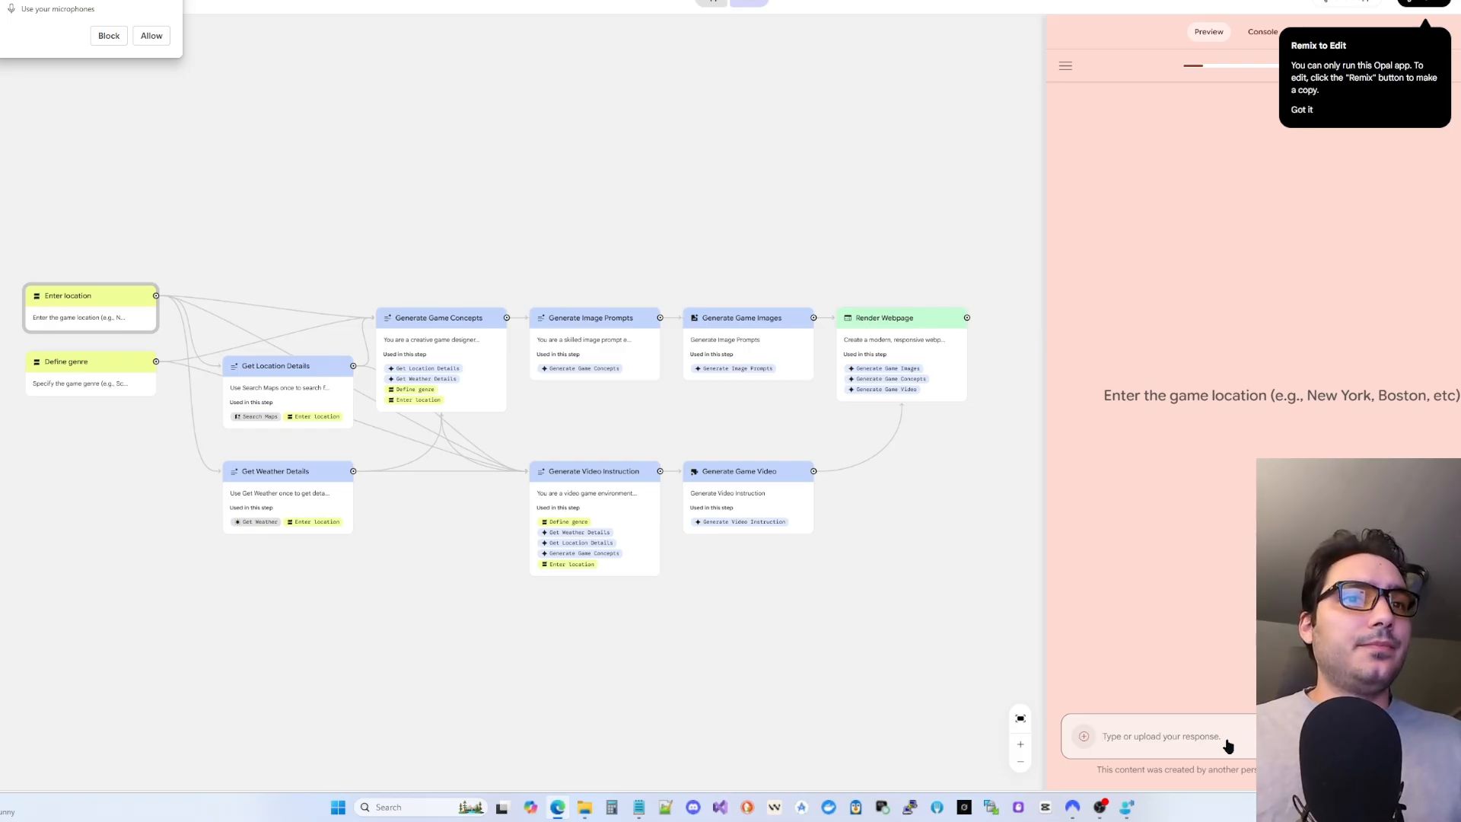
{"action": "type", "text": "Chicago IL"}
{"action": "key", "text": "Return"}
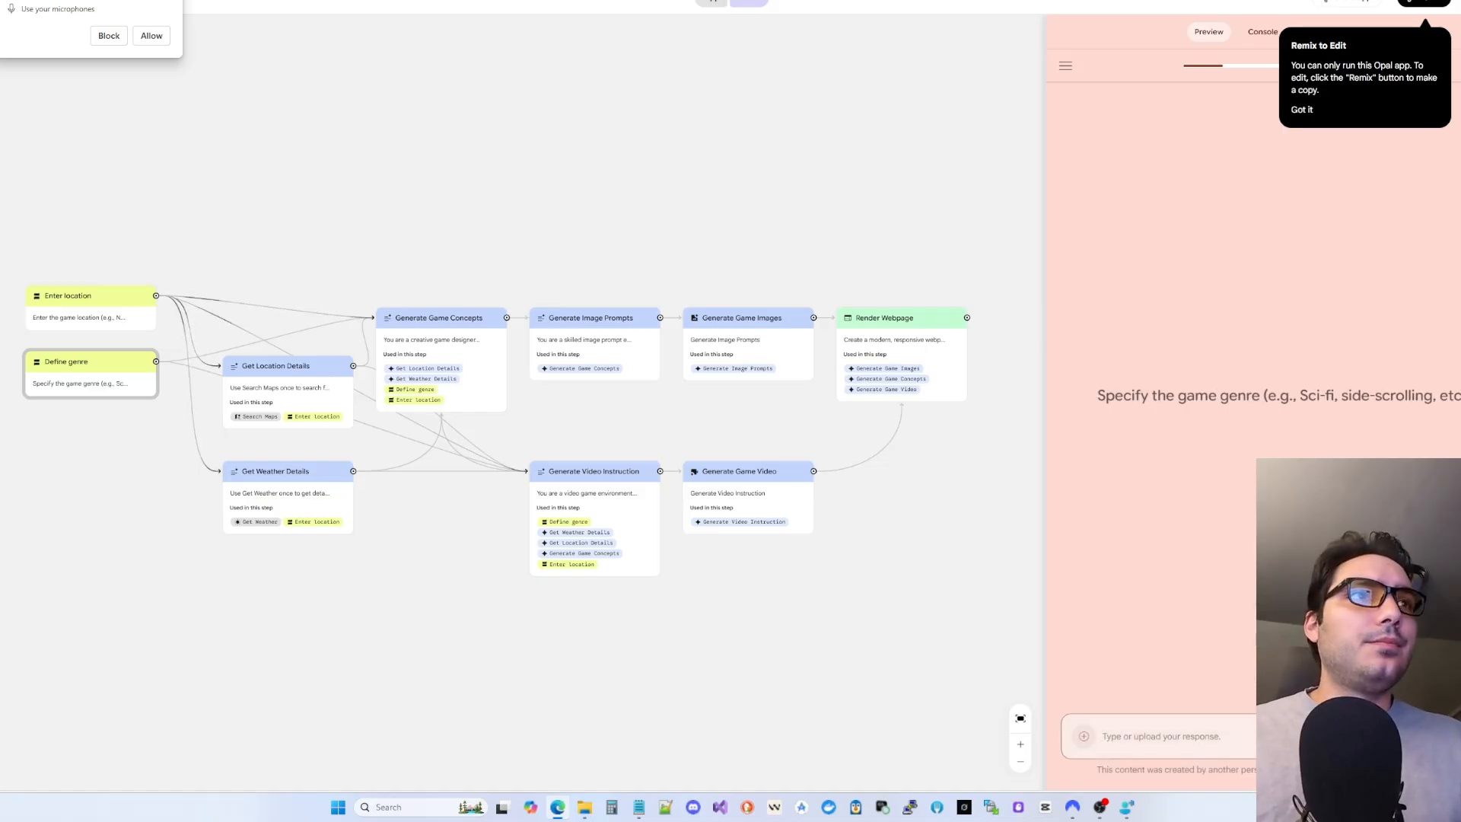
{"action": "type", "text": "sci-fi"}
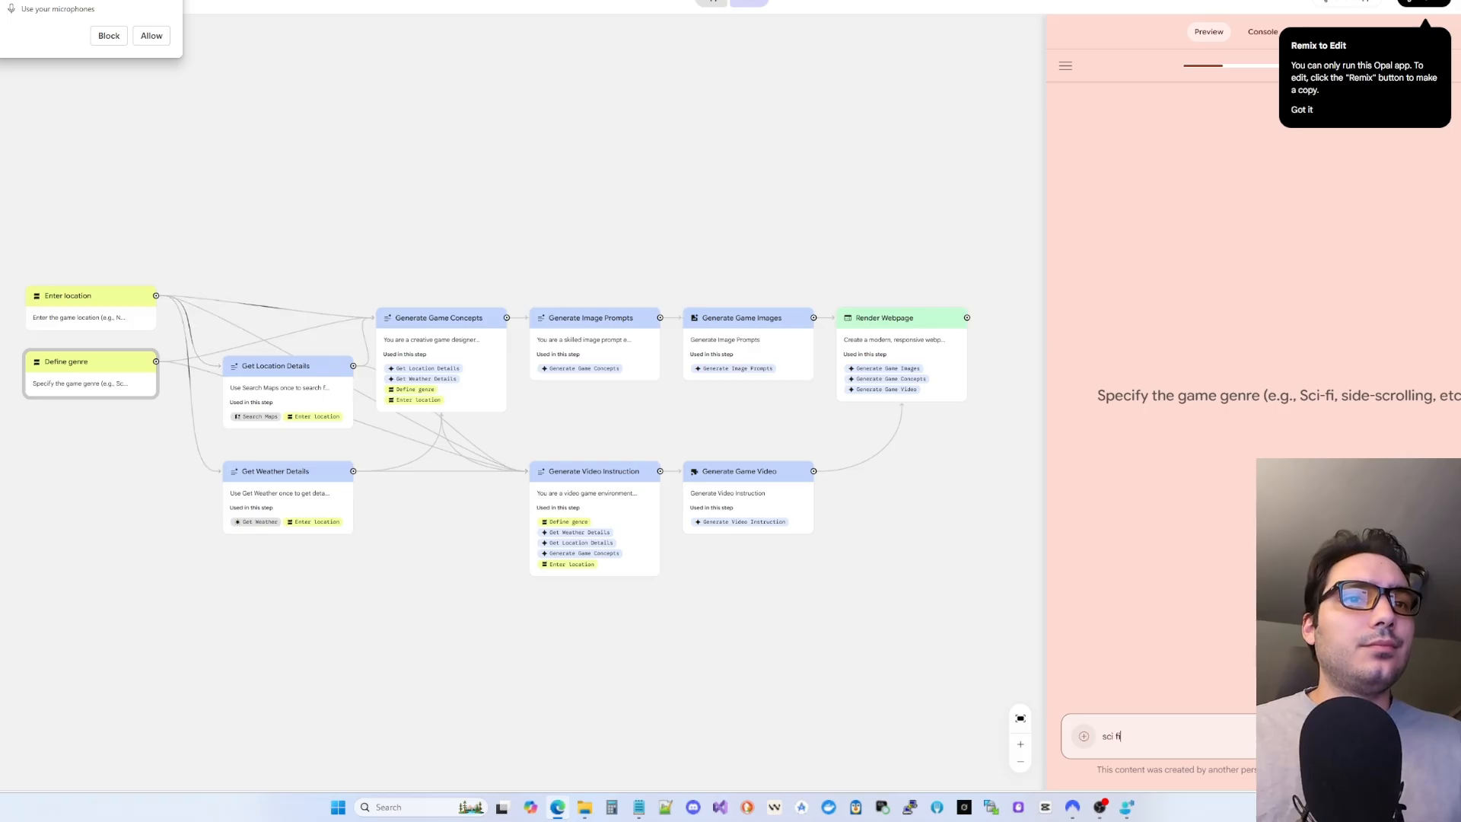
{"action": "key", "text": "Return"}
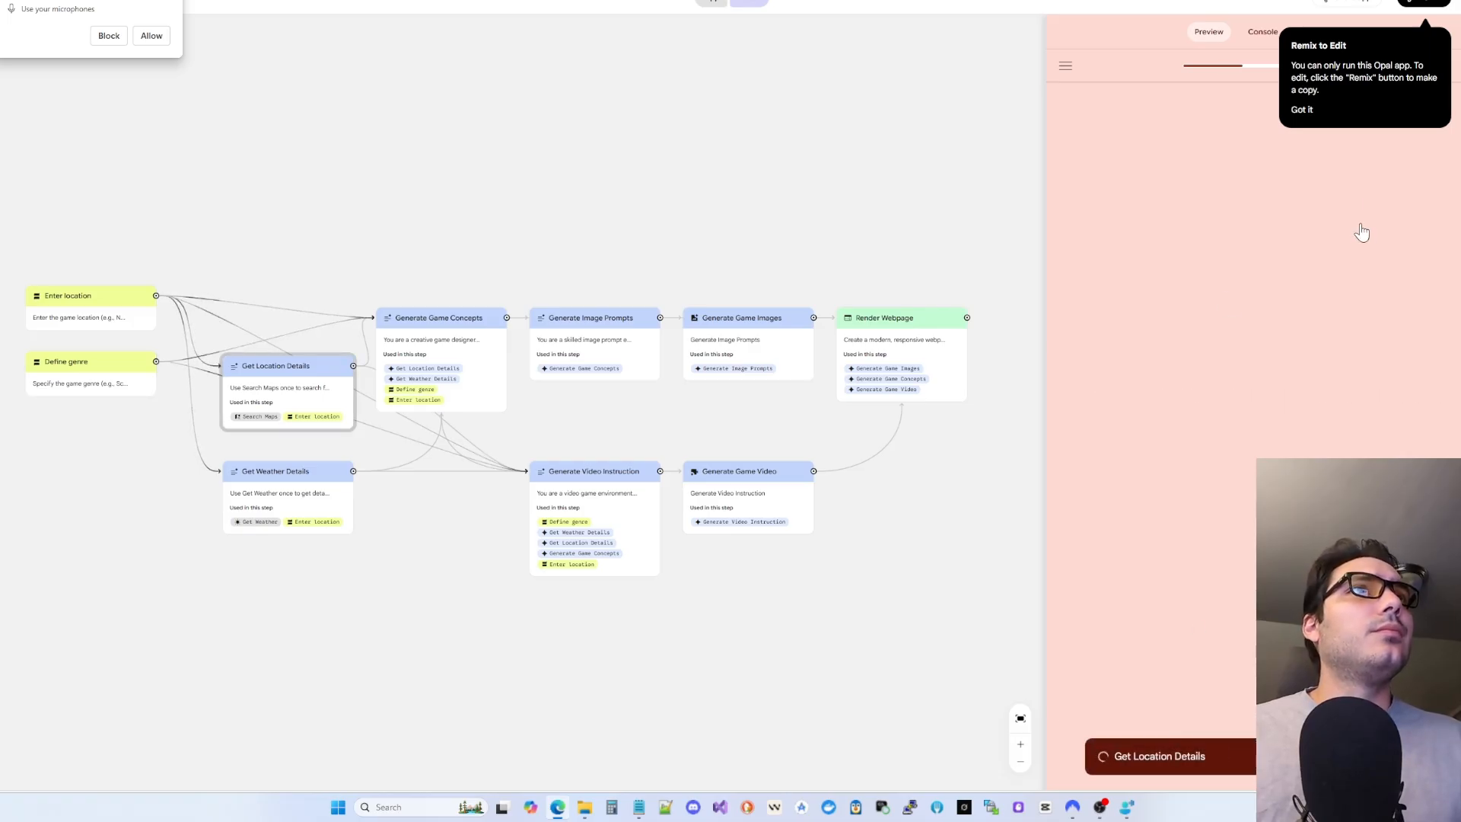
- Dismiss the Remix to Edit notice and the microphone permission request
{"action": "left_click", "coordinate": [1301, 110]}
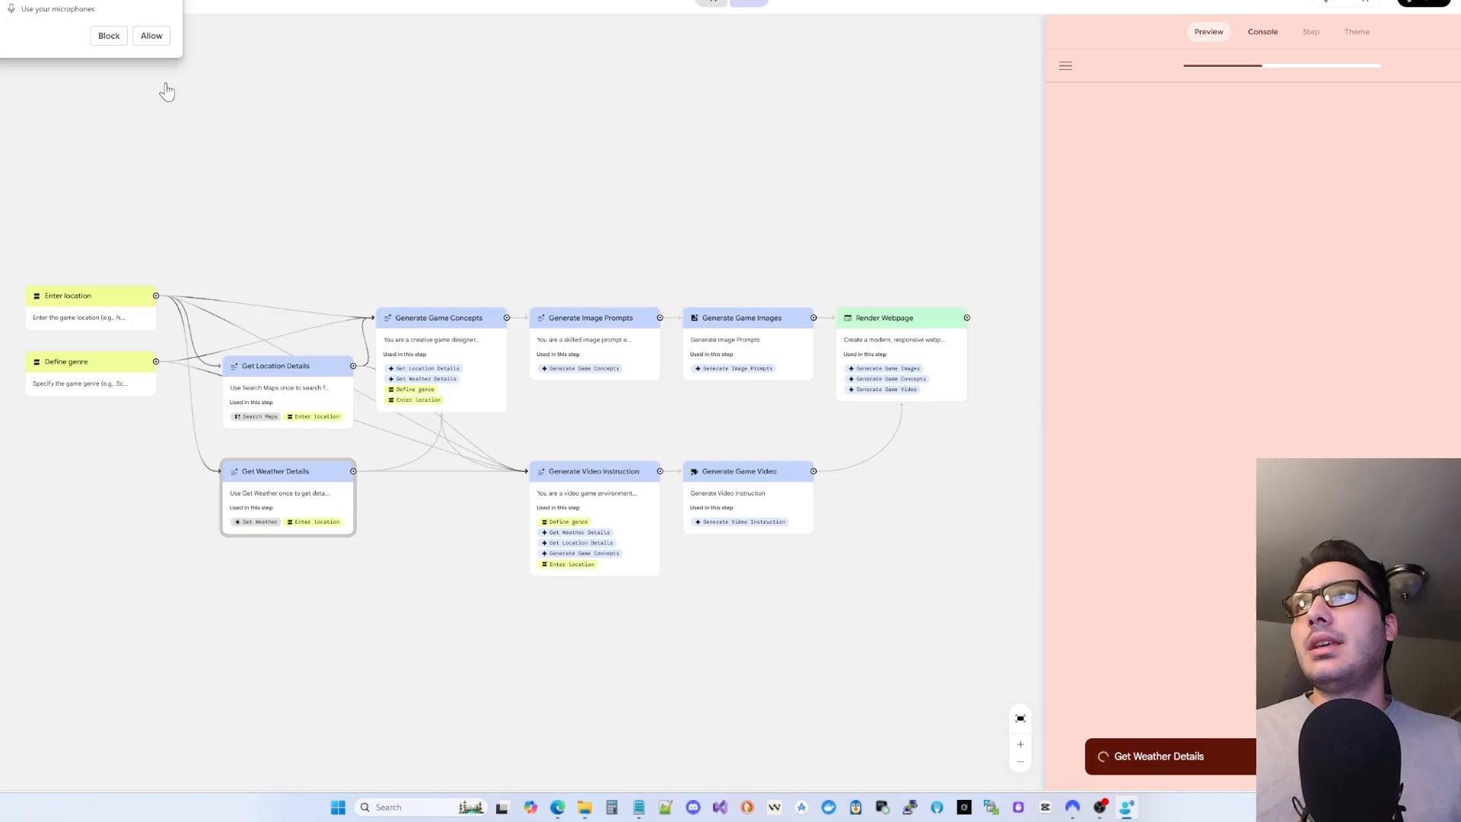
{"action": "left_click", "coordinate": [151, 36]}
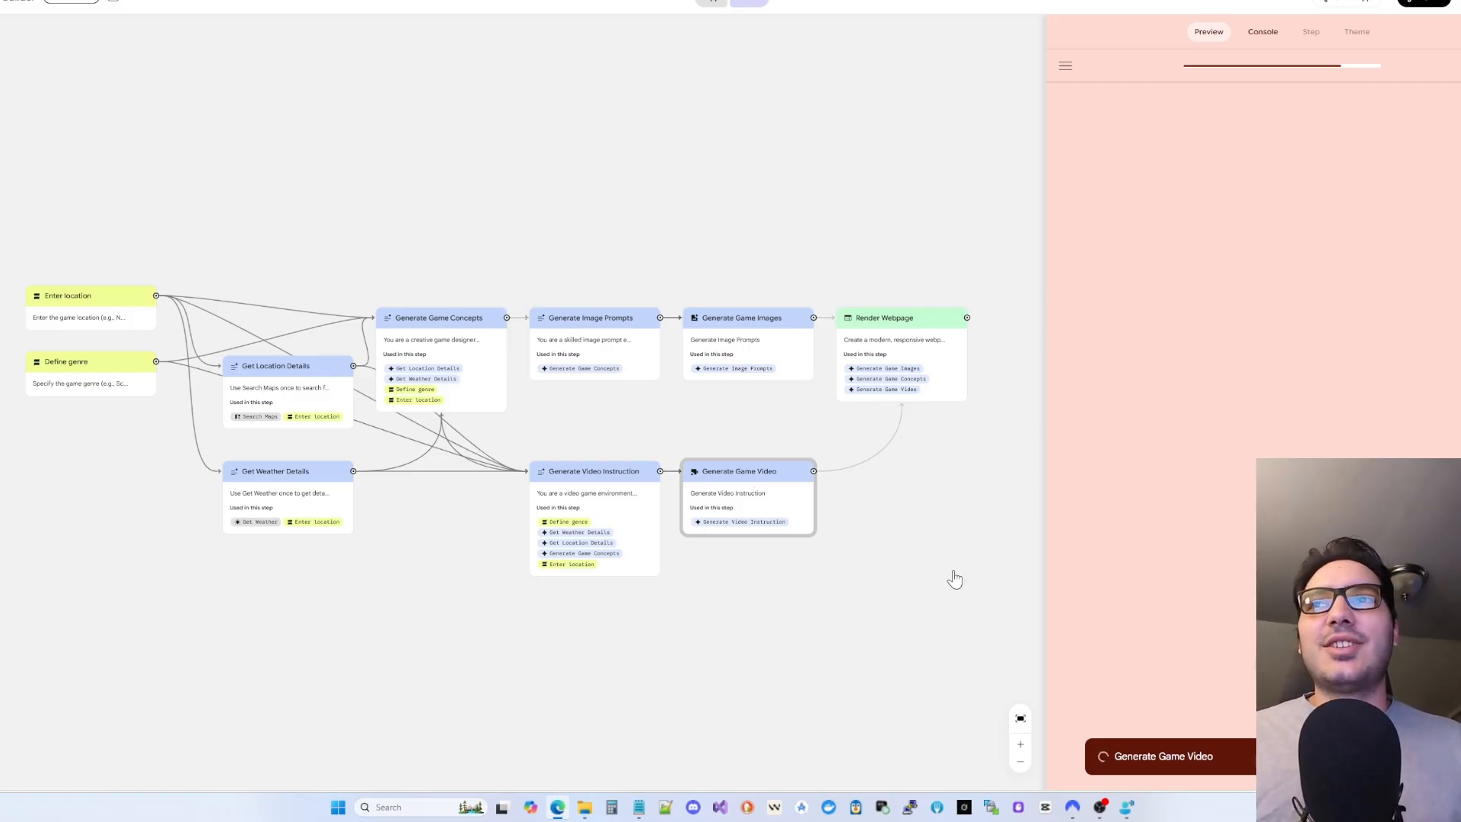
- Review the Generate Game Concepts and Get Location Details step prompts
{"action": "left_click", "coordinate": [457, 323]}
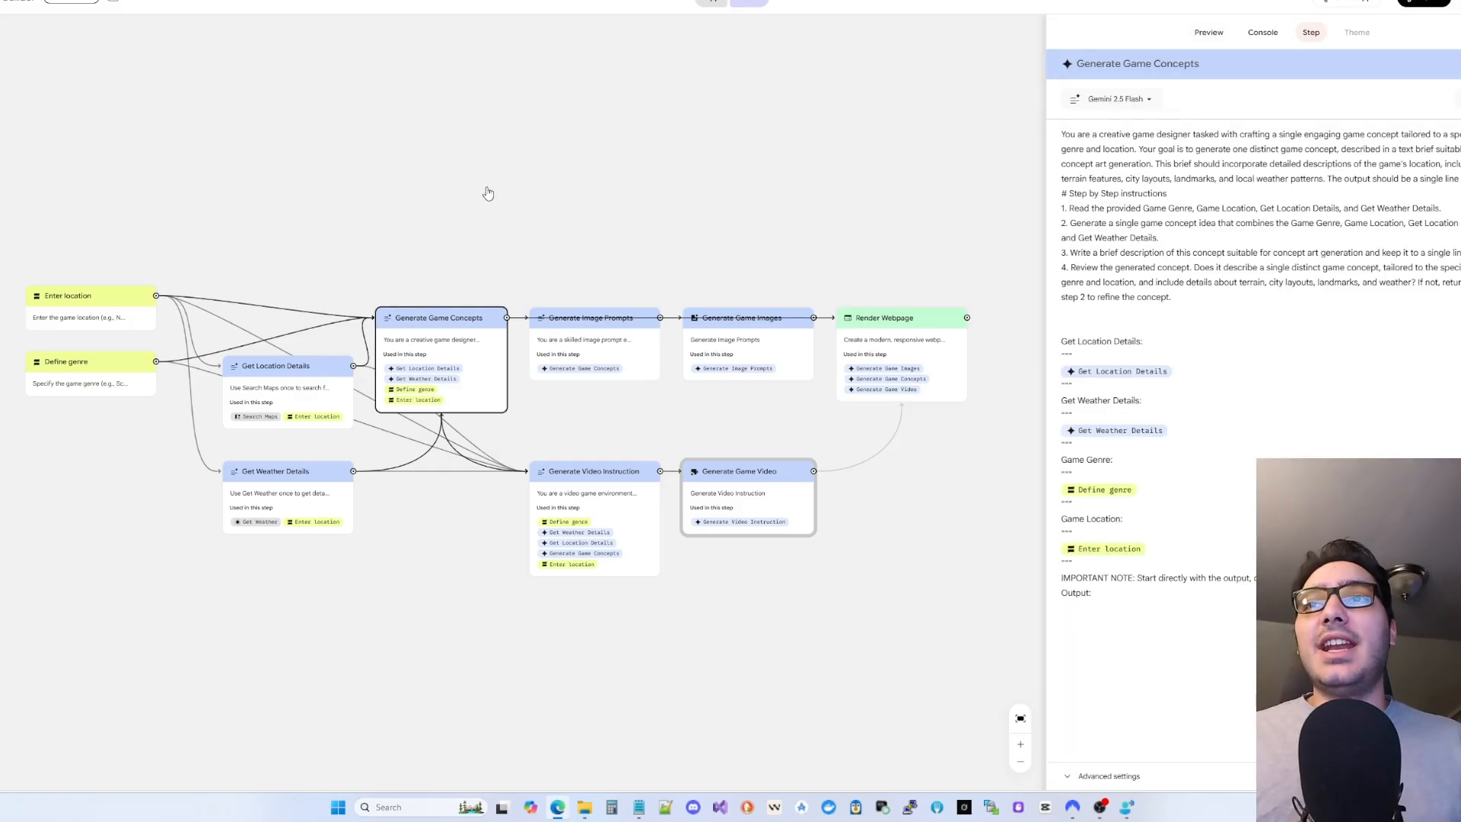
{"action": "left_click", "coordinate": [664, 279]}
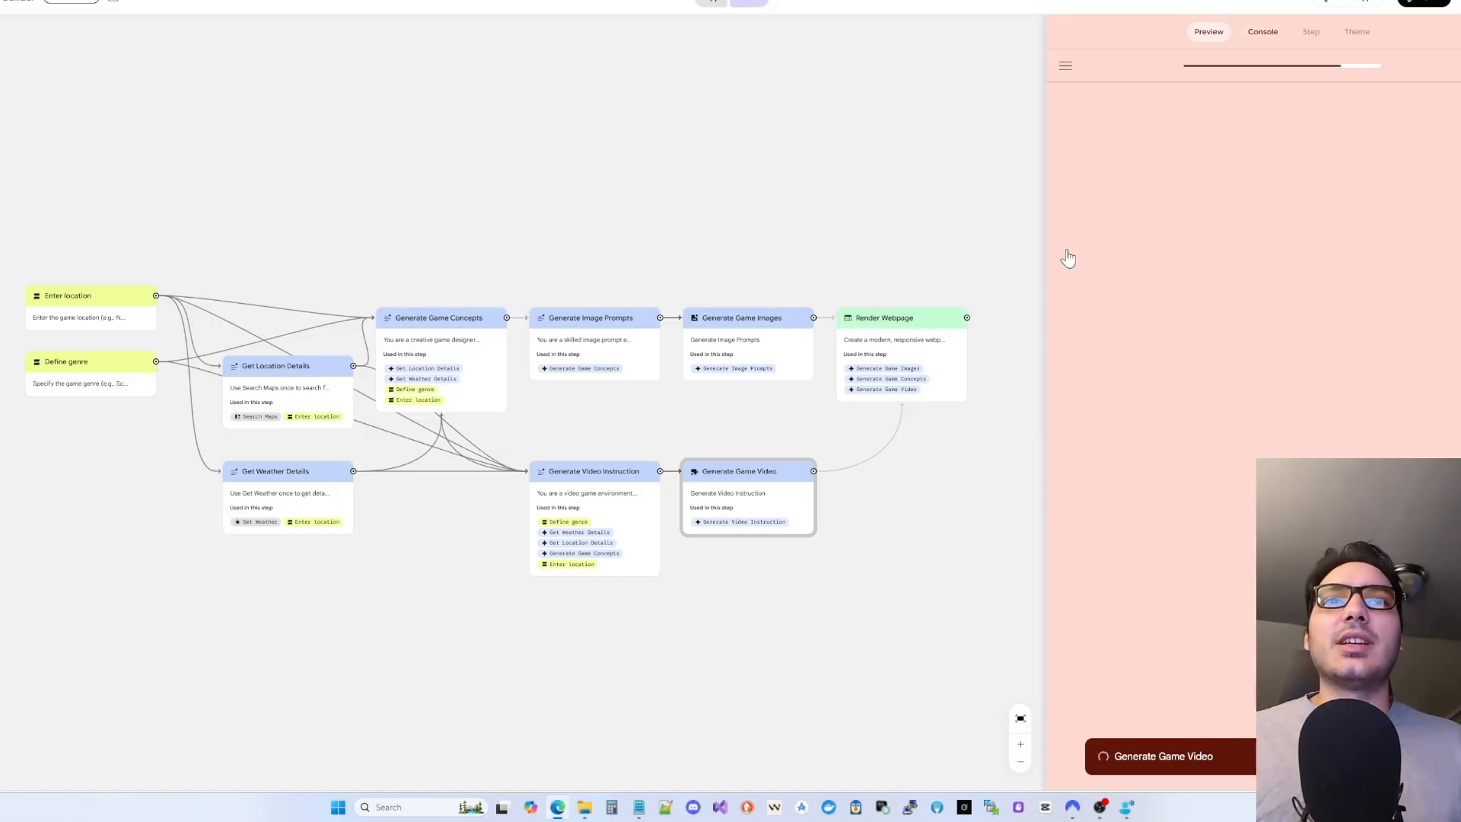
{"action": "left_click_drag", "start_coordinate": [1044, 271], "coordinate": [1066, 291]}
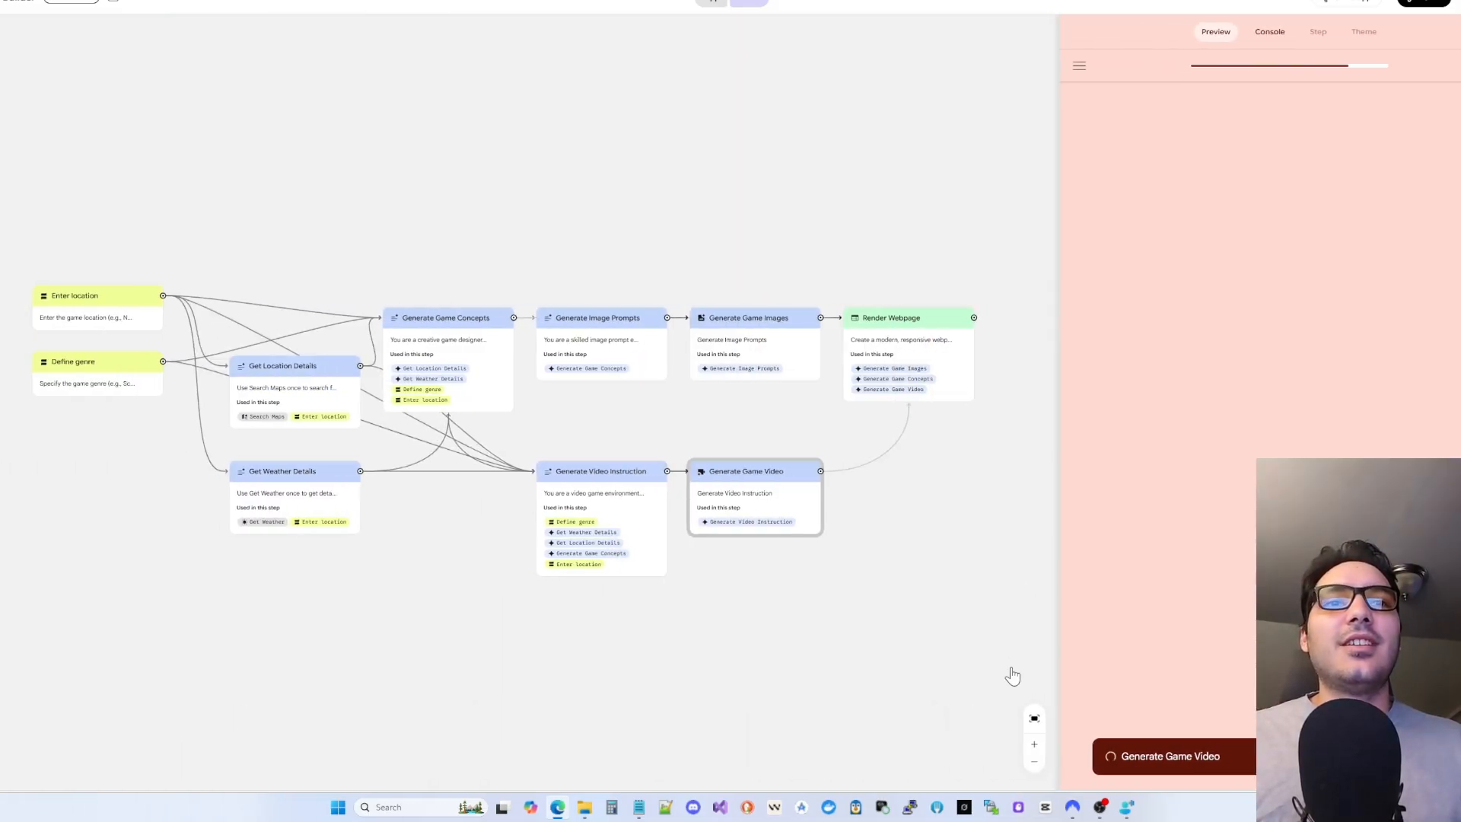
{"action": "left_click", "coordinate": [1037, 746]}
{"action": "left_click", "coordinate": [1036, 762]}
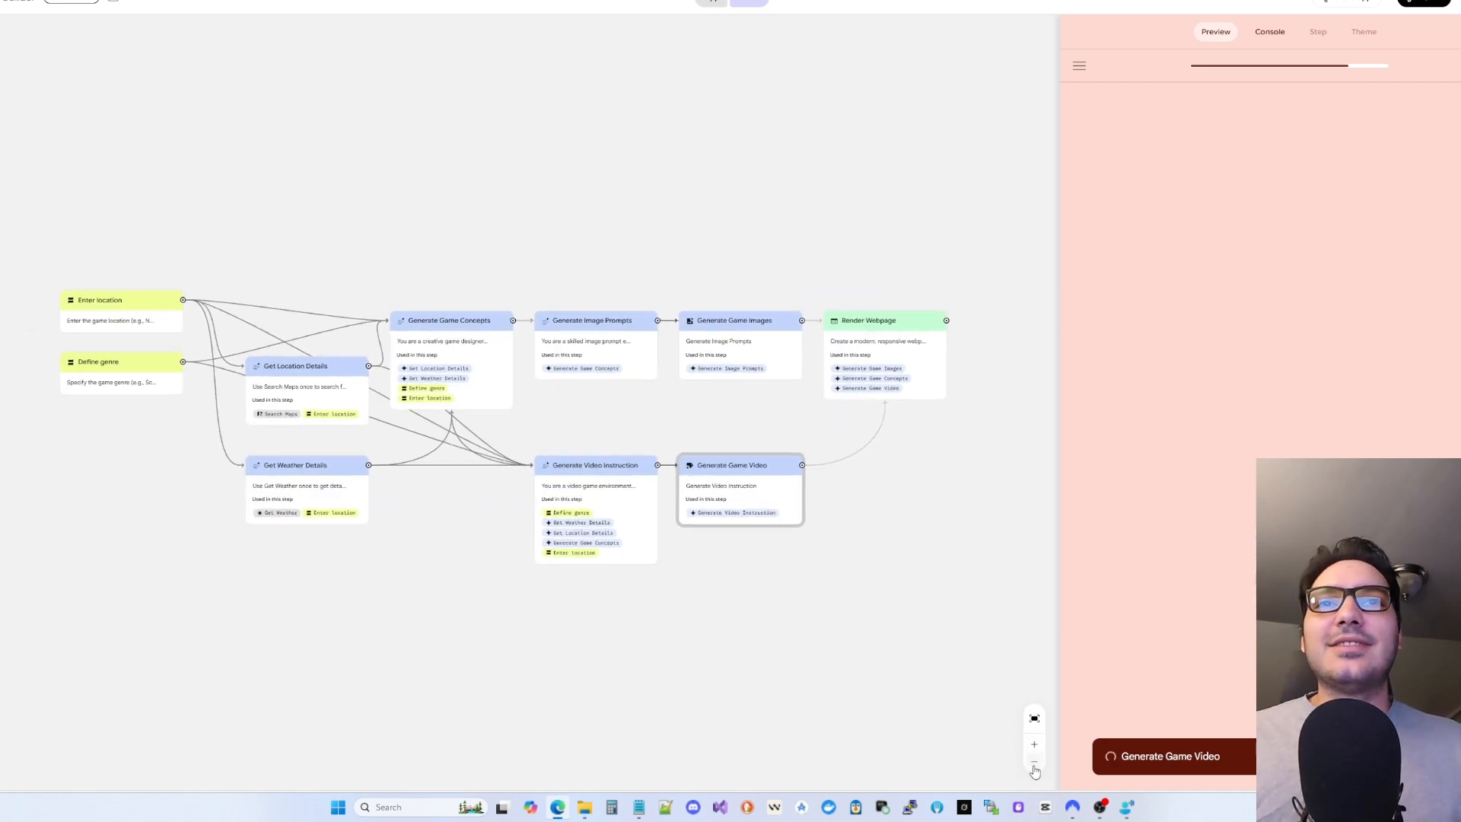
{"action": "left_click", "coordinate": [308, 376]}
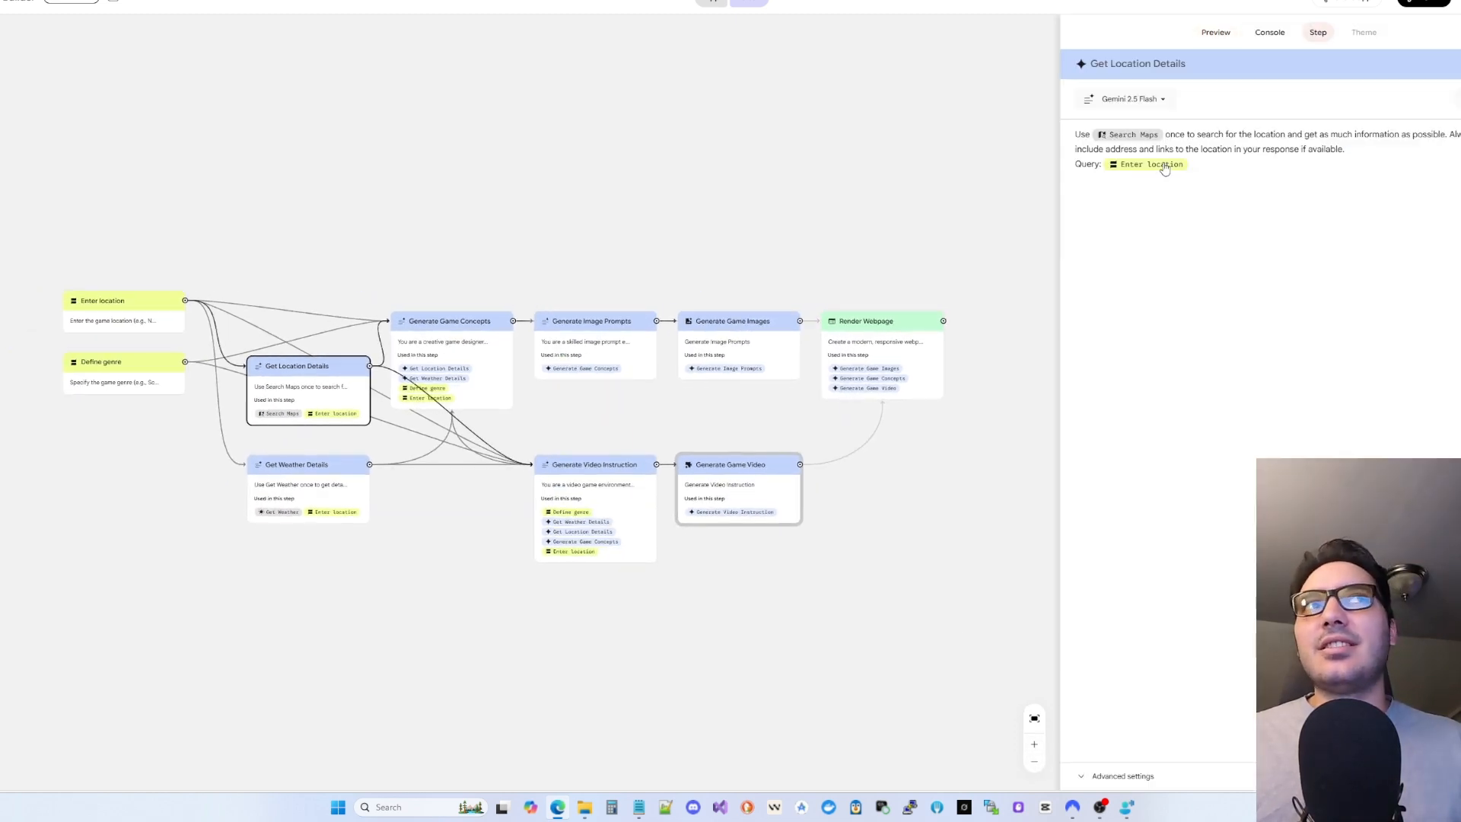
{"action": "left_click", "coordinate": [1018, 205]}
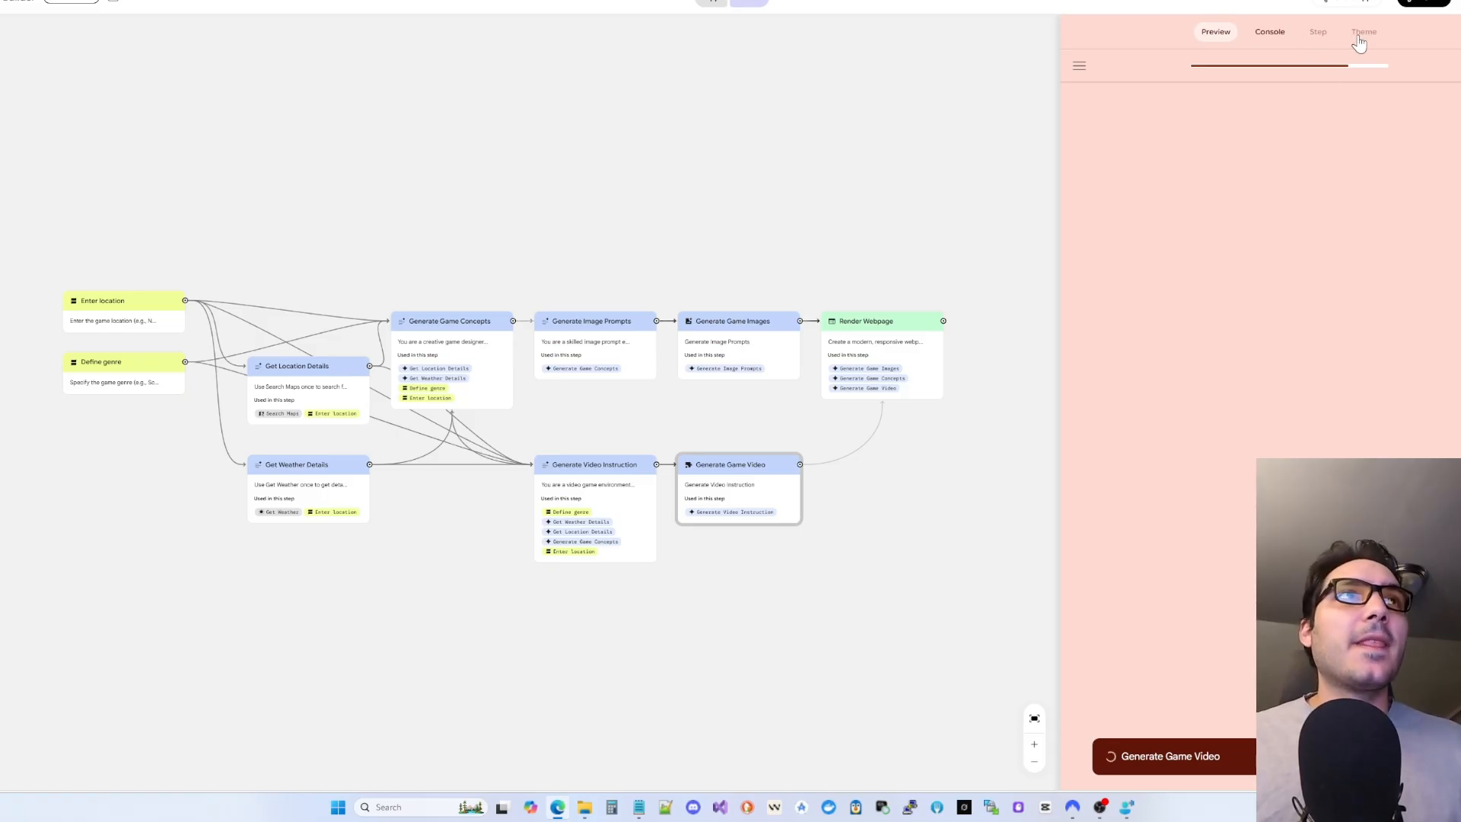
- Check the app's side drawer, then open City Builder's sharing options
{"action": "left_click", "coordinate": [1079, 69]}
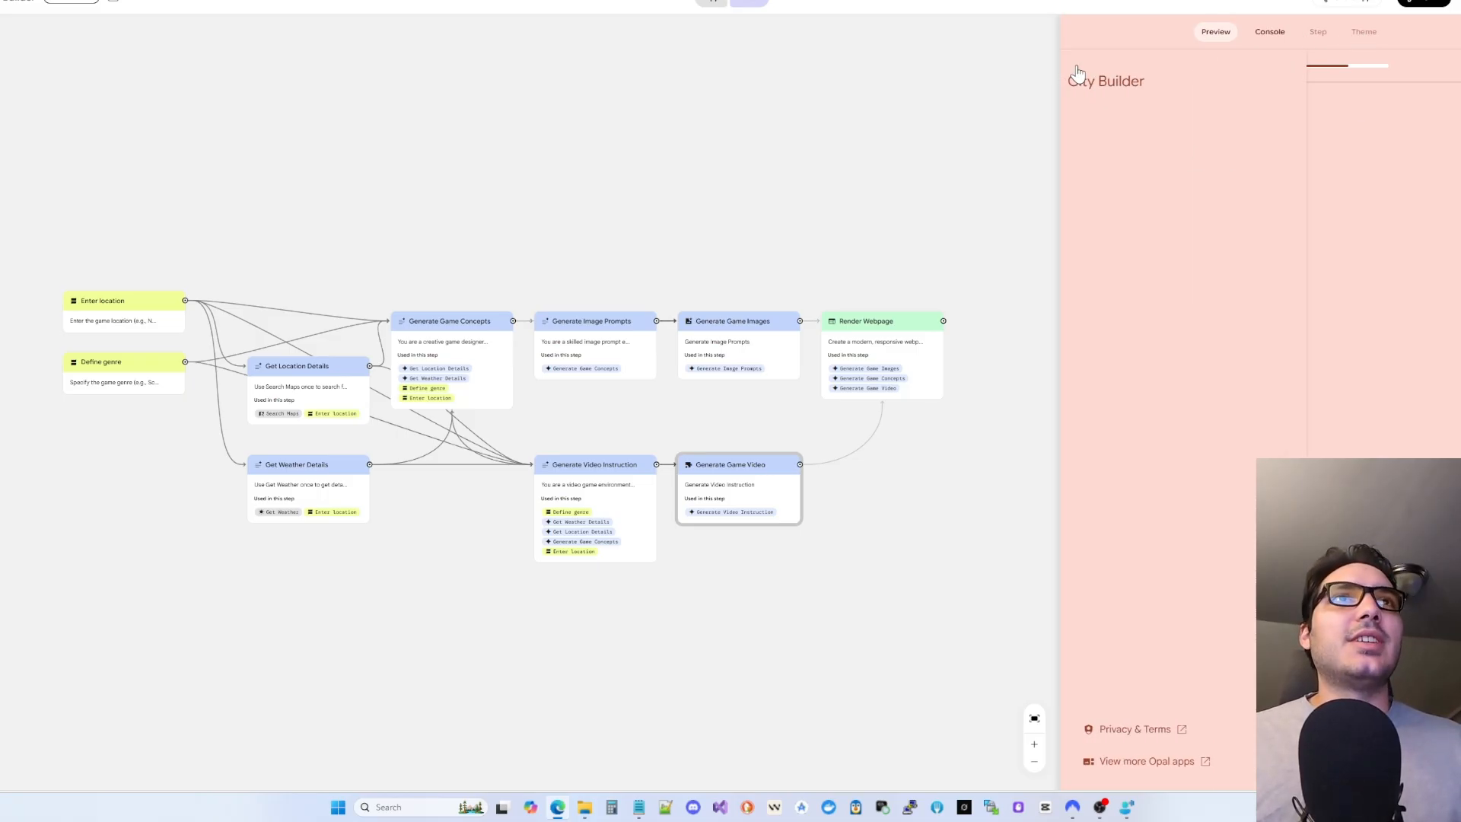
{"action": "left_click", "coordinate": [1316, 285]}
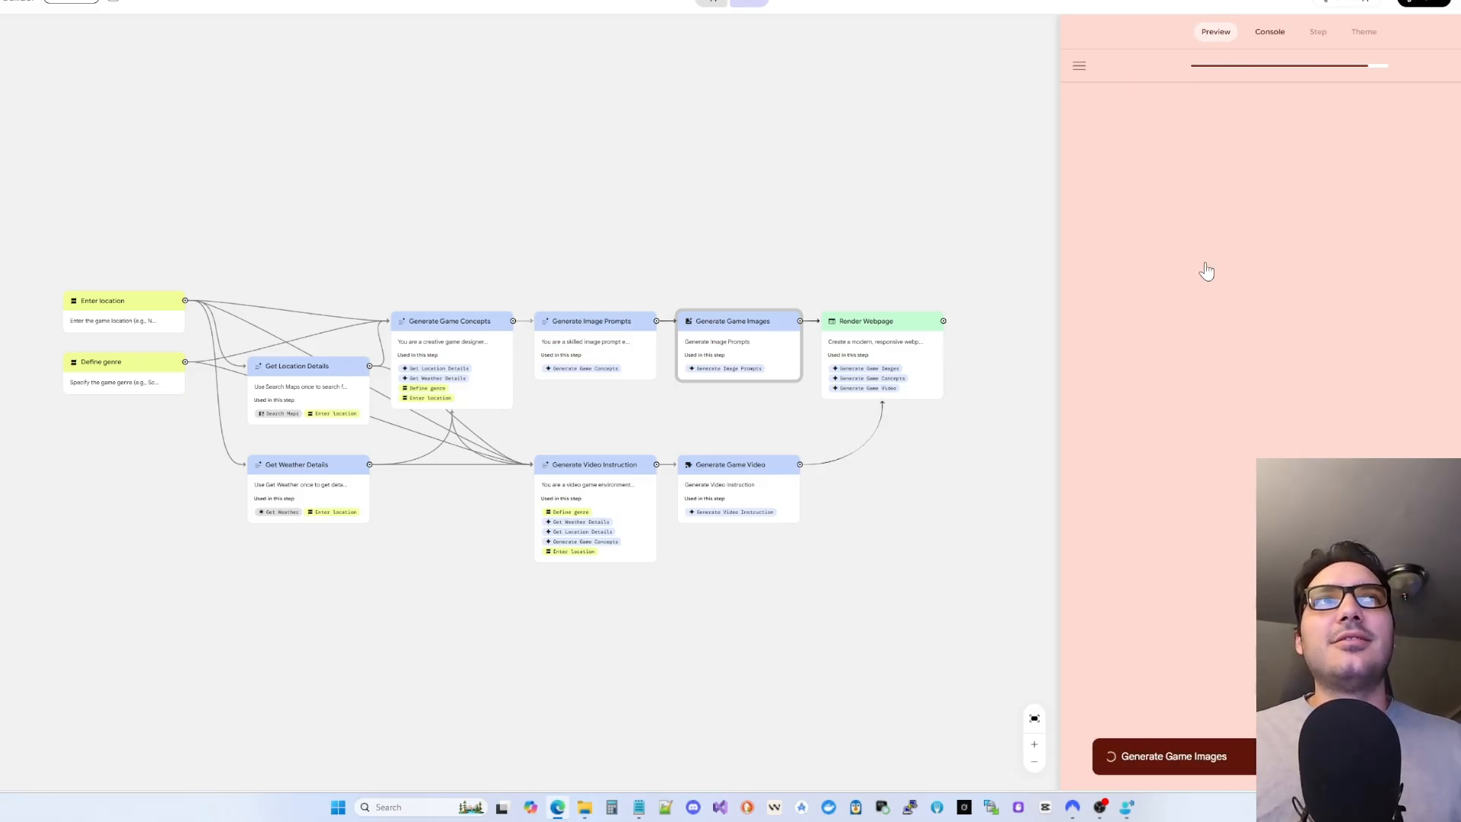
{"action": "left_click", "coordinate": [1354, 8]}
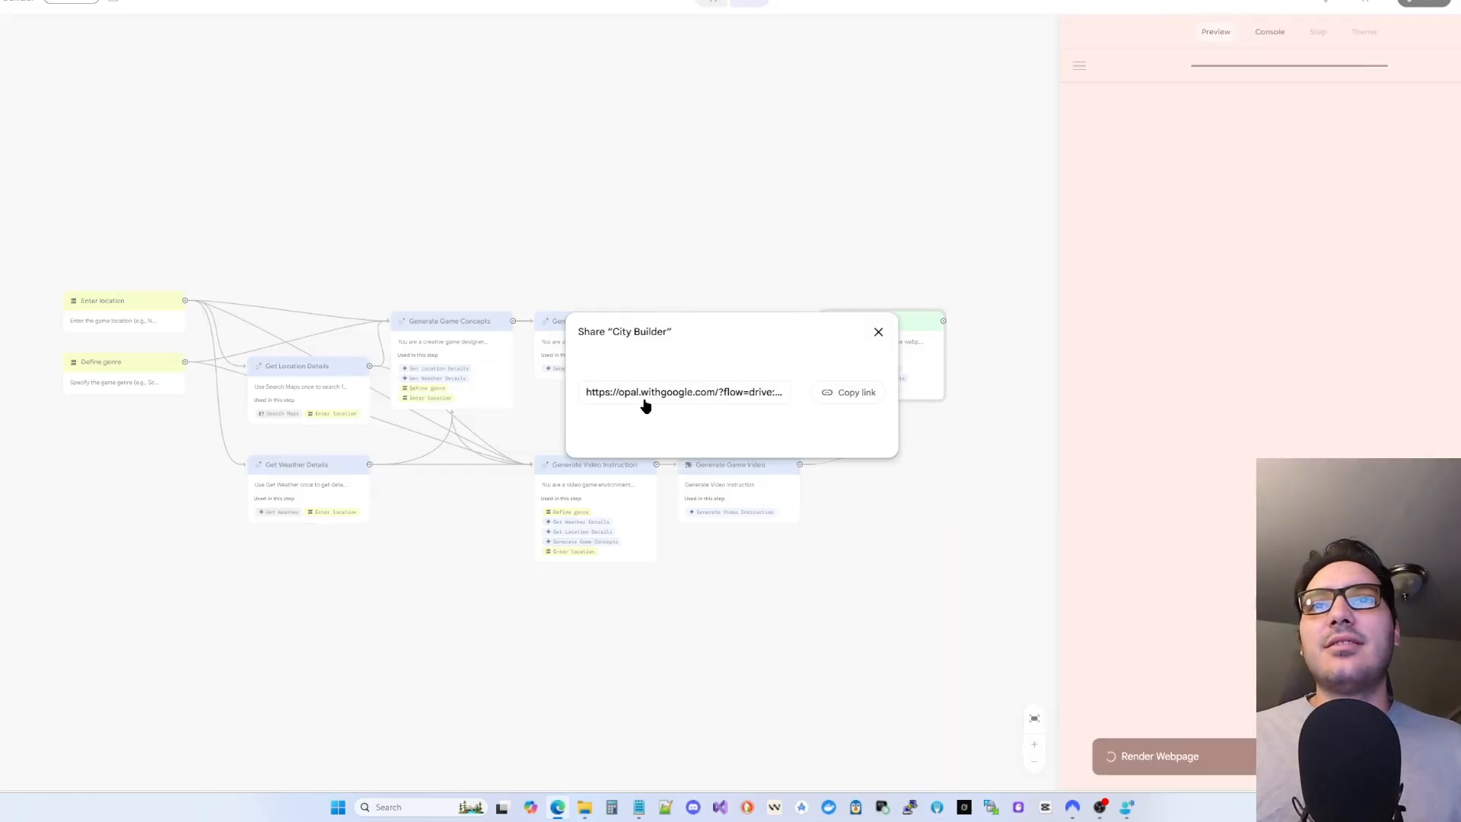
- Copy the City Builder share link and close the Share dialog
{"action": "left_click", "coordinate": [878, 332]}
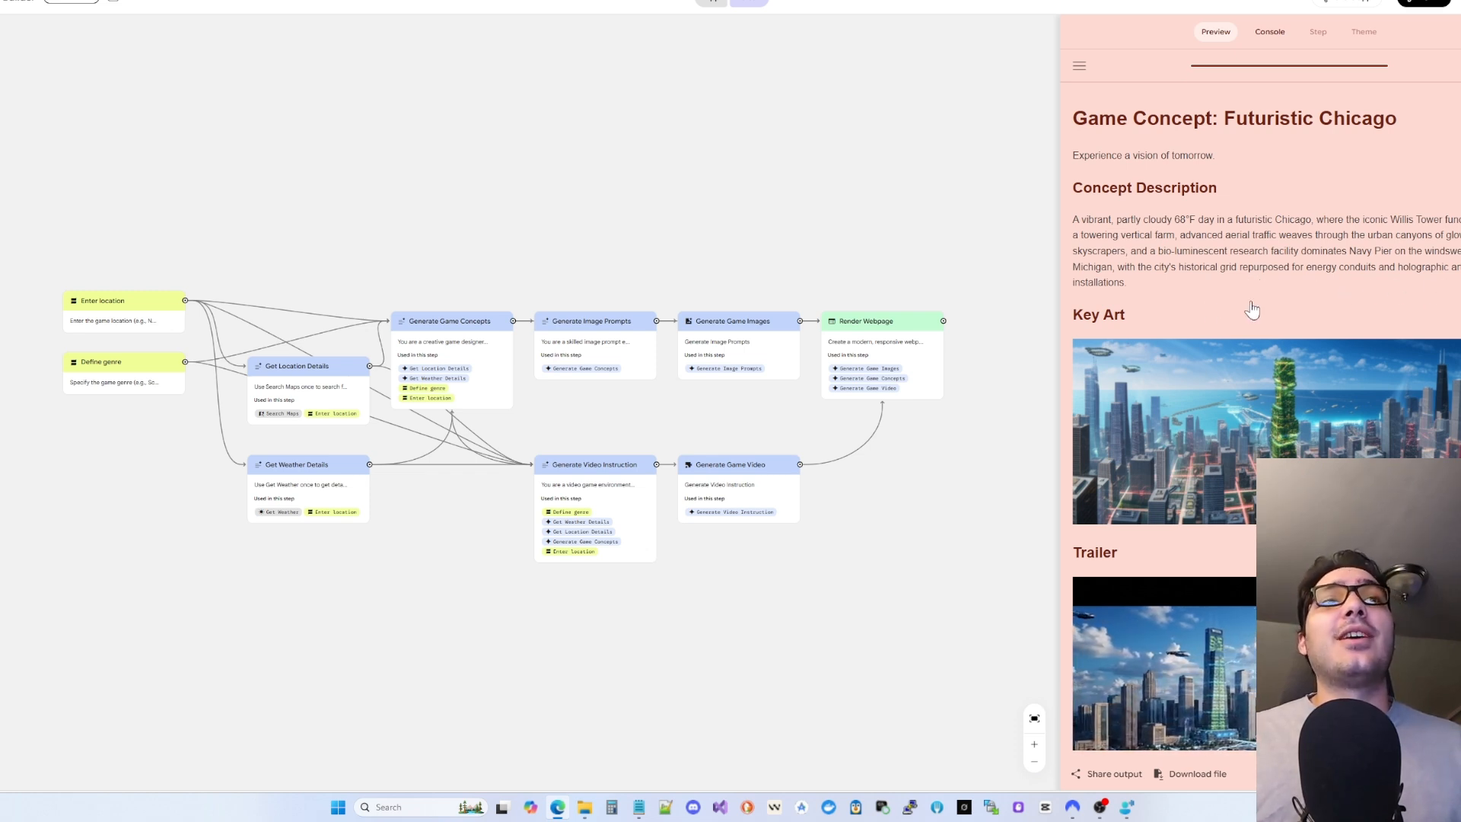
- Play the Futuristic Chicago trailer, then reset the preview to City Builder's start screen
{"action": "scroll", "coordinate": [1148, 308], "scroll_direction": "down", "scroll_amount": 2}
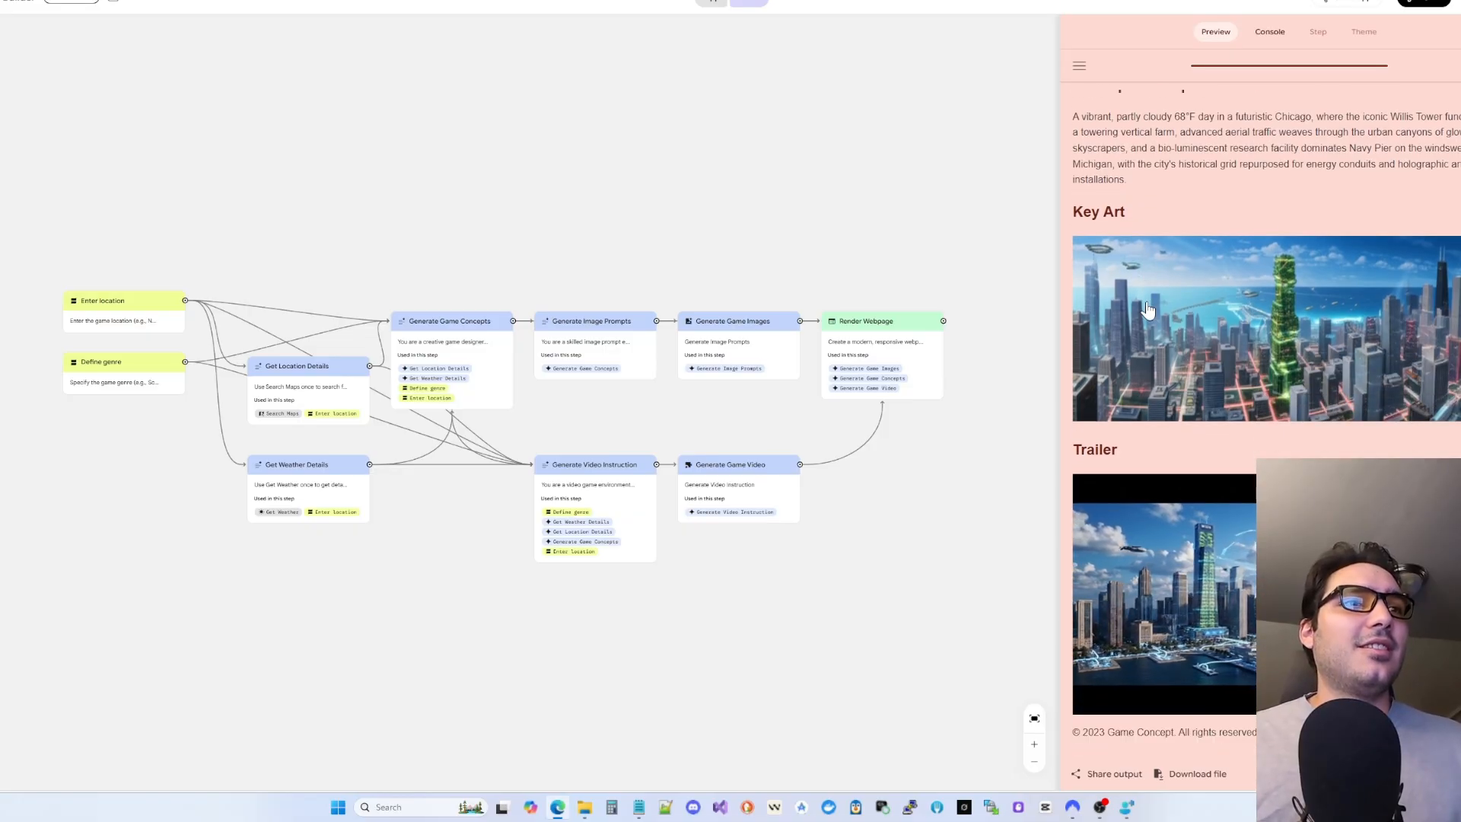
{"action": "mouse_move", "coordinate": [1234, 607]}
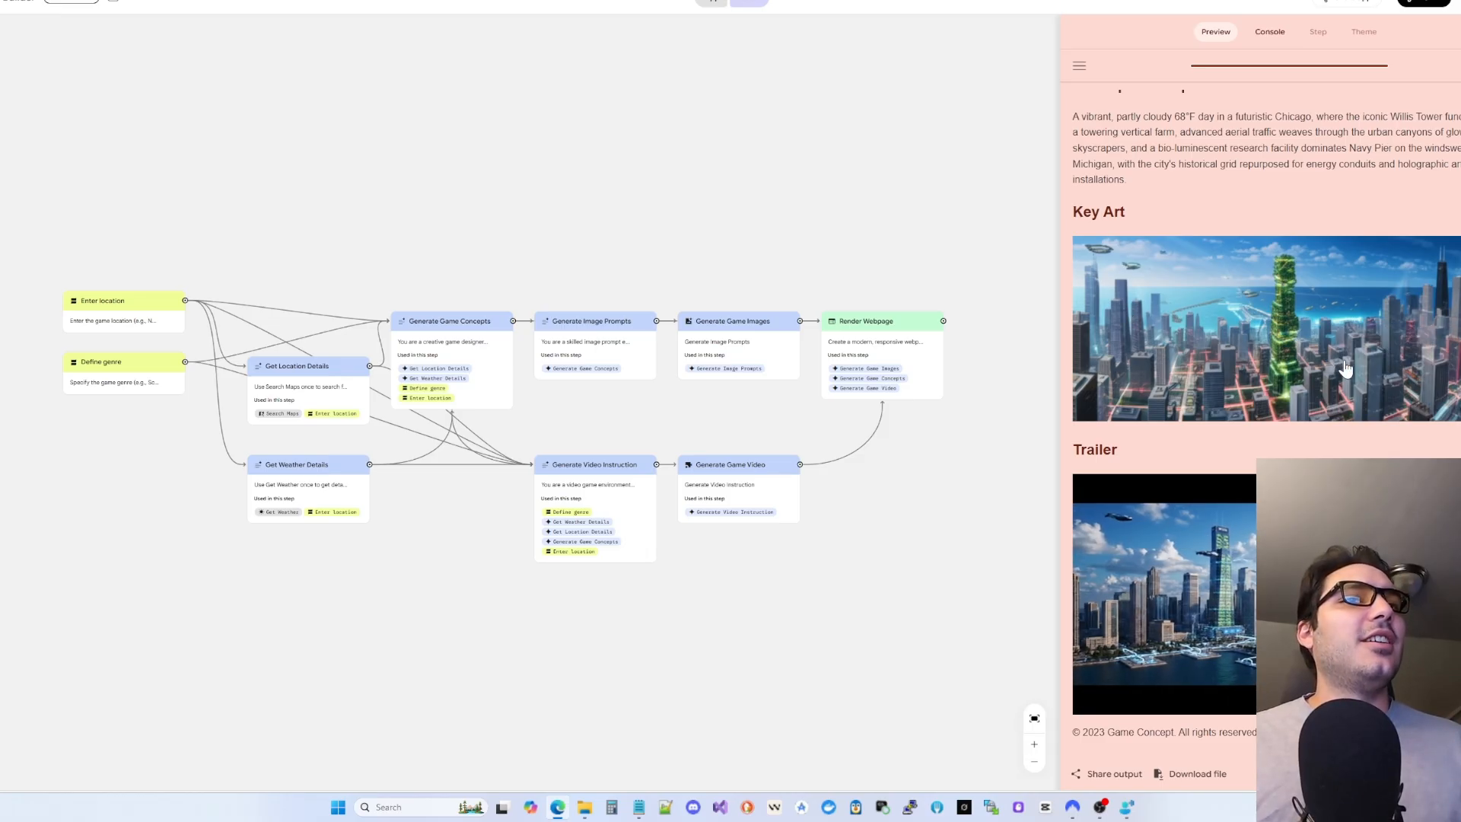
{"action": "mouse_move", "coordinate": [1118, 538]}
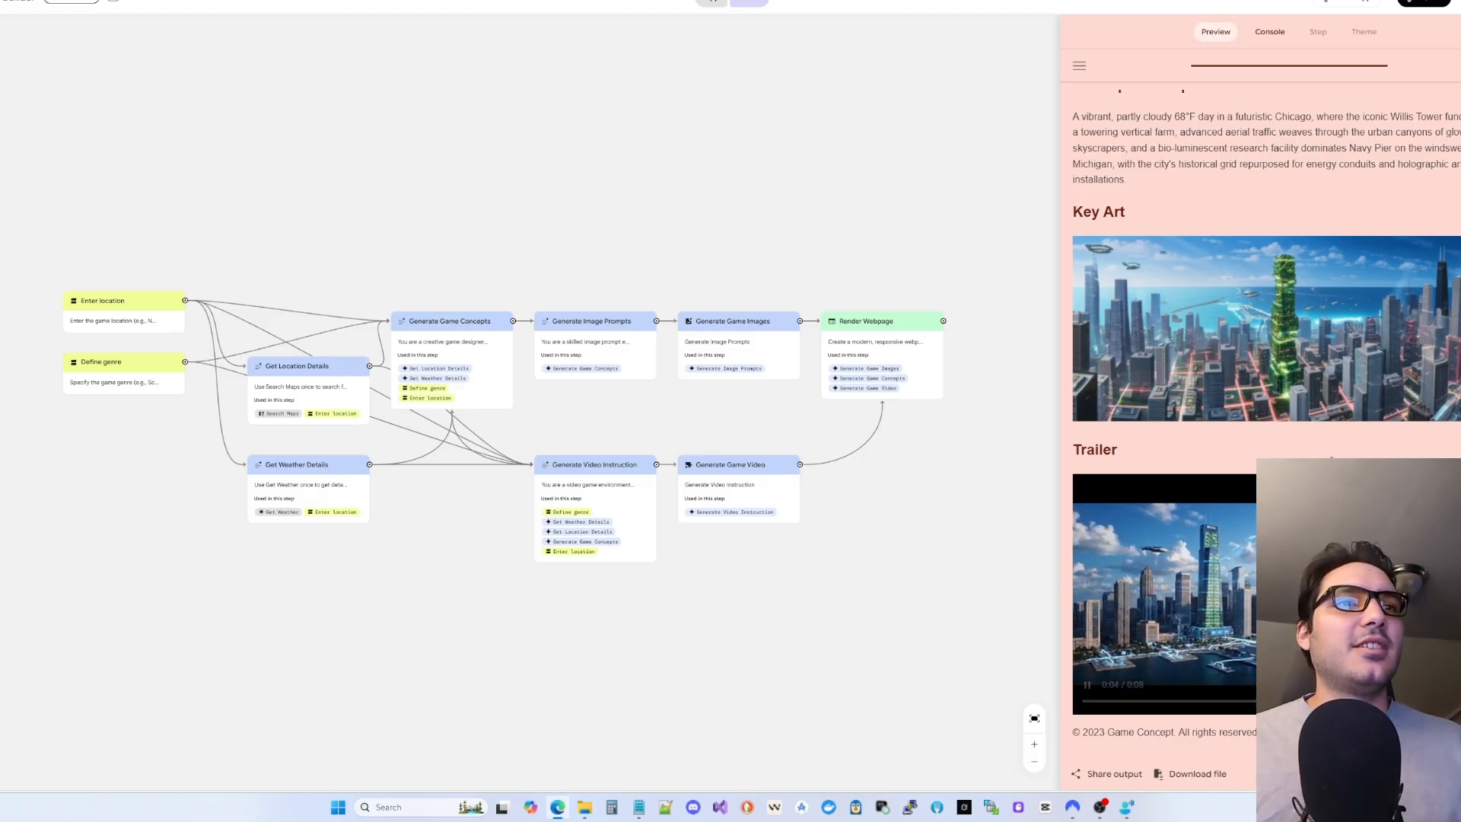
{"action": "scroll", "coordinate": [1196, 596], "scroll_direction": "up", "scroll_amount": 2}
{"action": "scroll", "coordinate": [1197, 595], "scroll_direction": "down", "scroll_amount": 2}
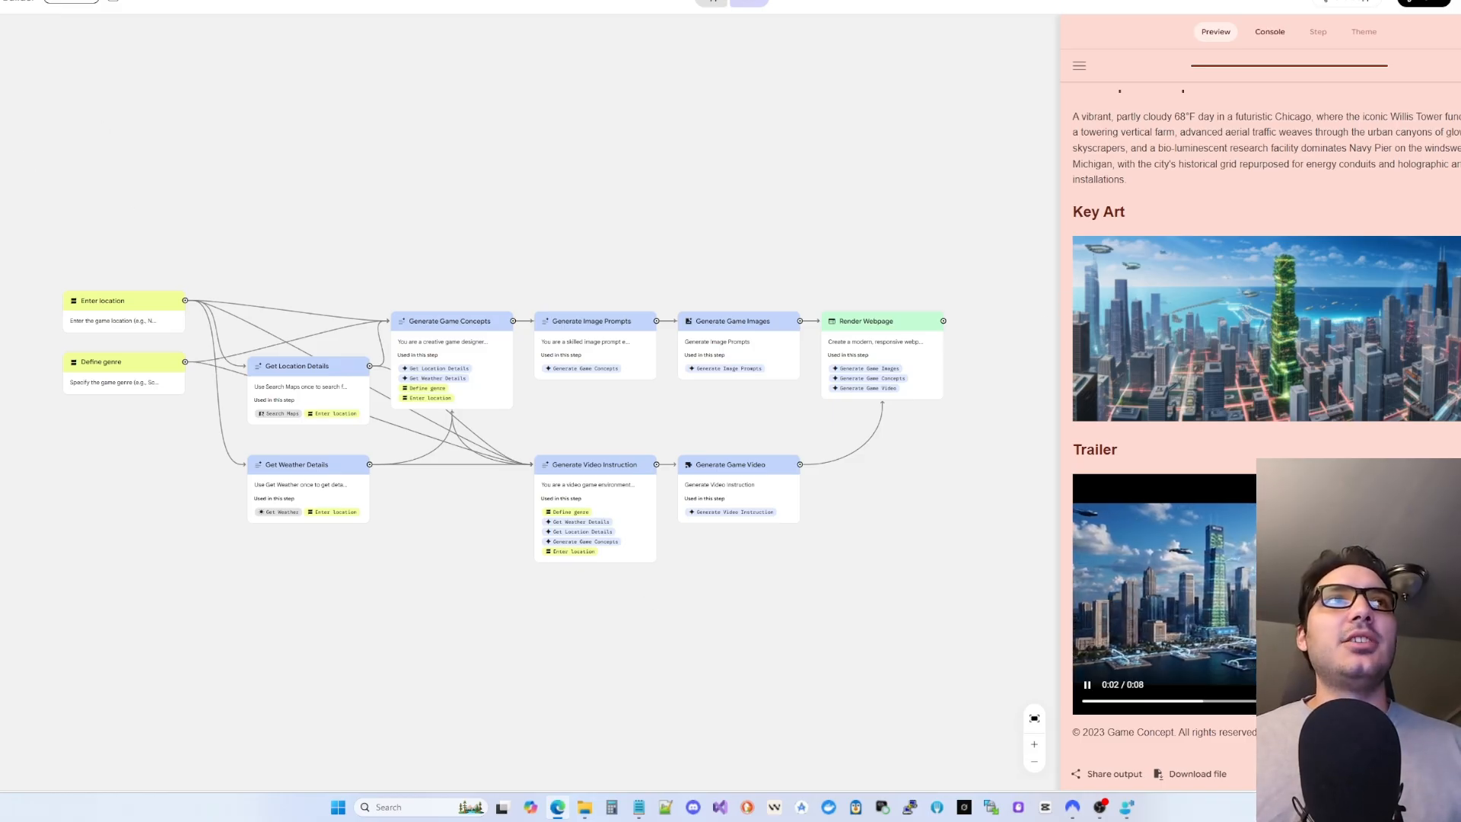
{"action": "left_click", "coordinate": [1459, 65]}
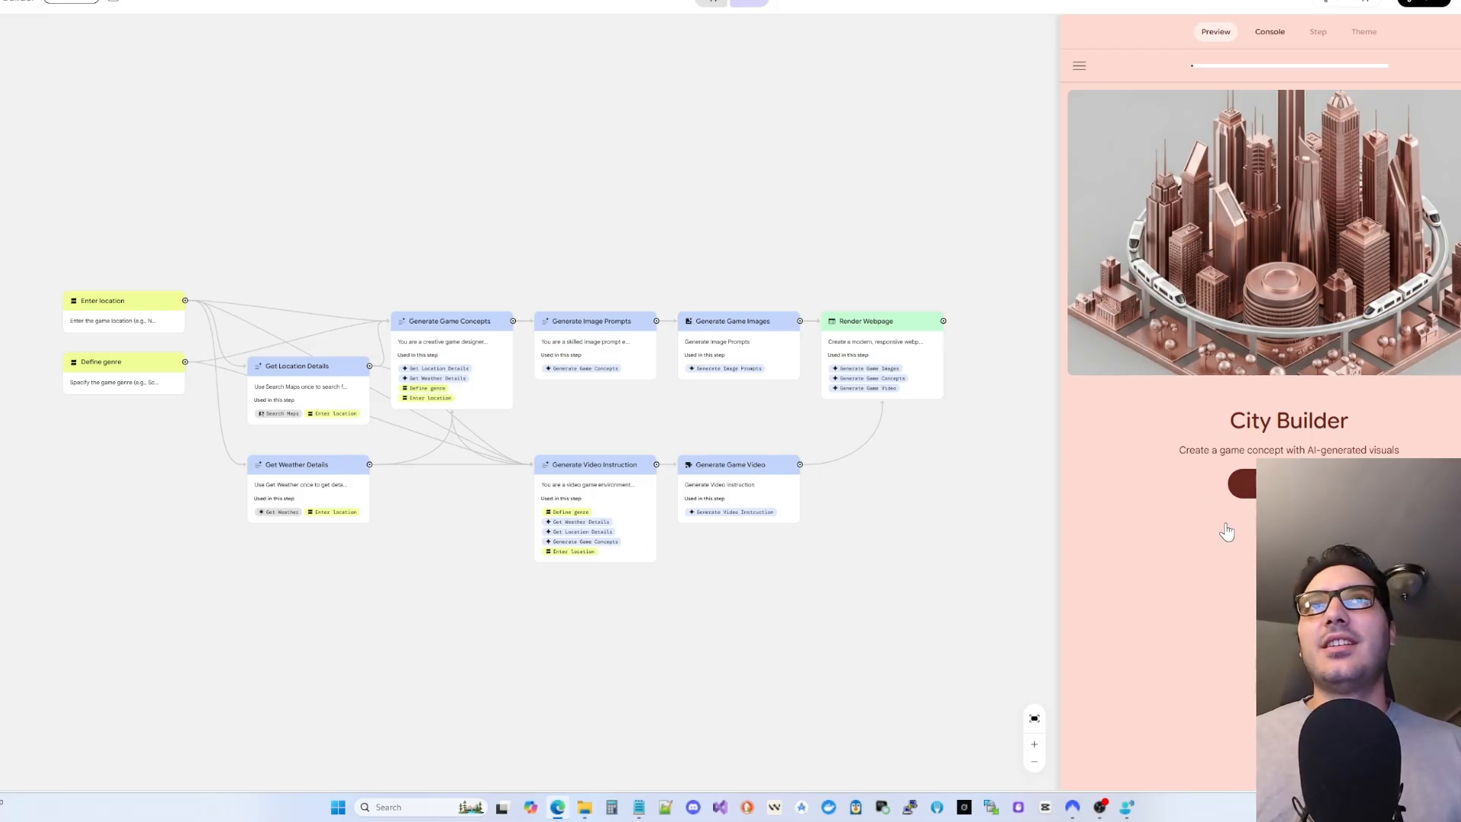
- Run City Builder in app view with location Downtown San Jose and an architecture and construction genre
{"action": "left_click", "coordinate": [716, 5]}
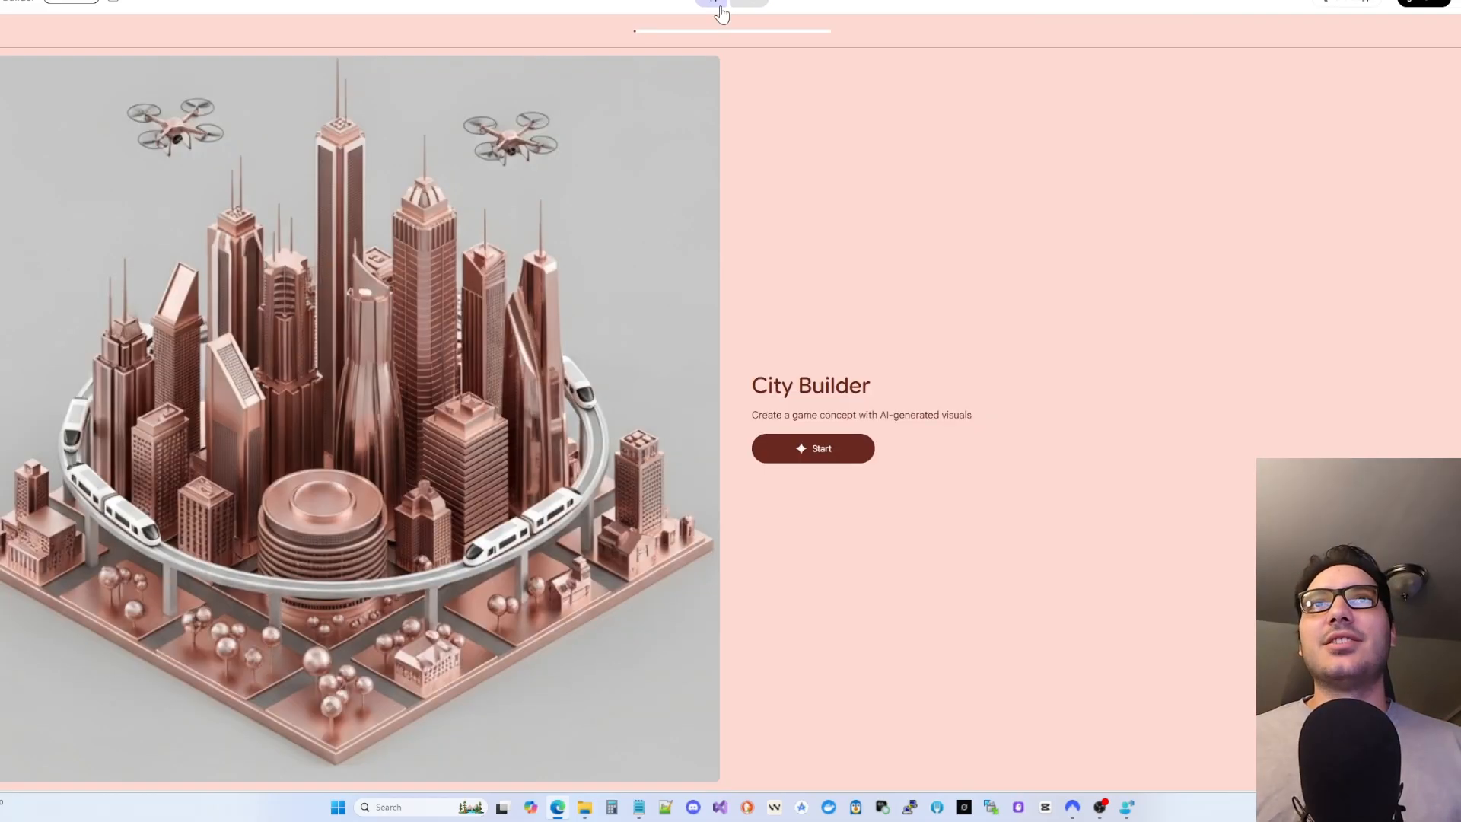
{"action": "left_click", "coordinate": [845, 456]}
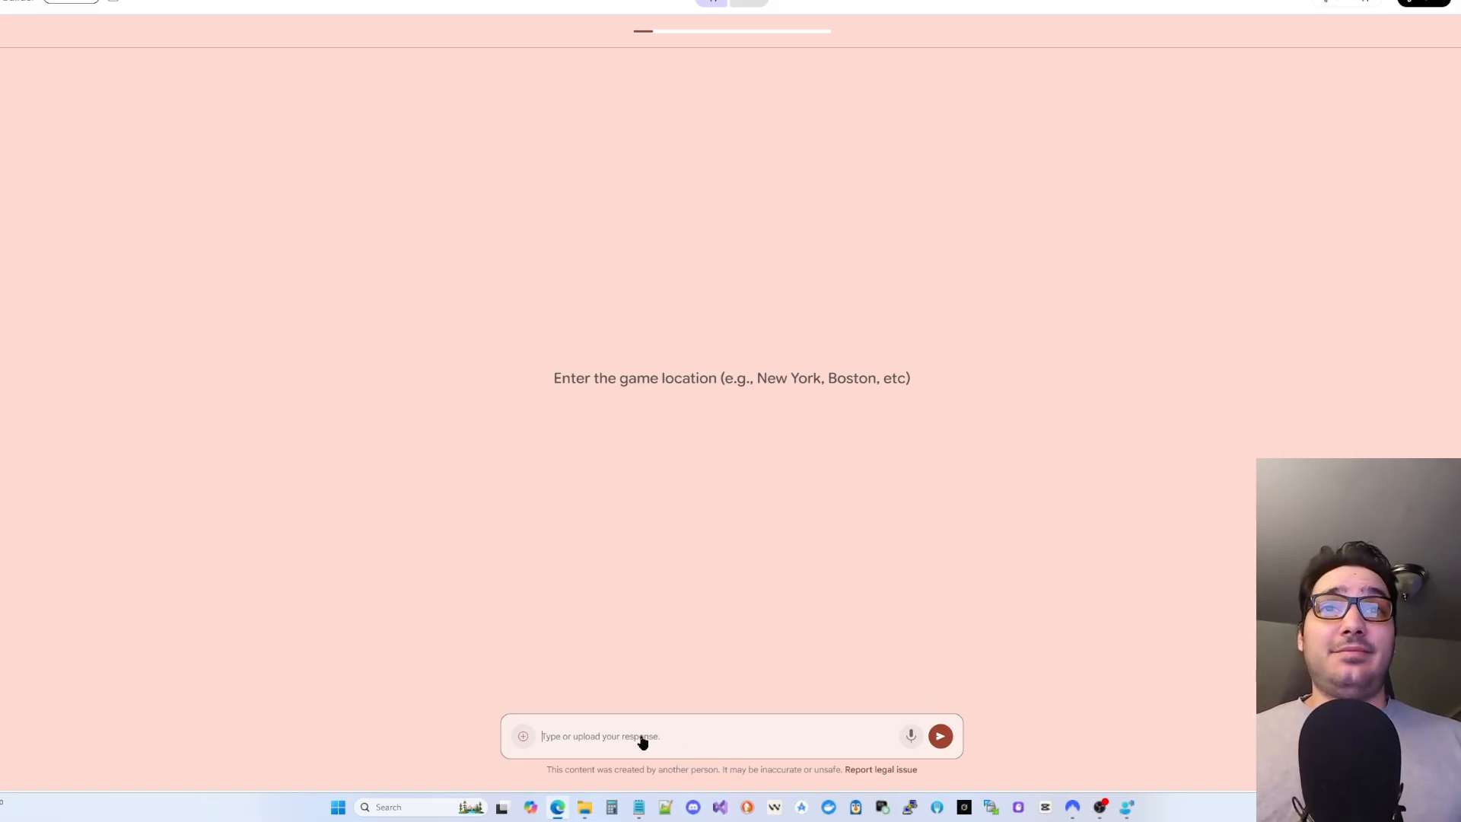
{"action": "type", "text": "Downtown San Jose"}
{"action": "left_click", "coordinate": [951, 738]}
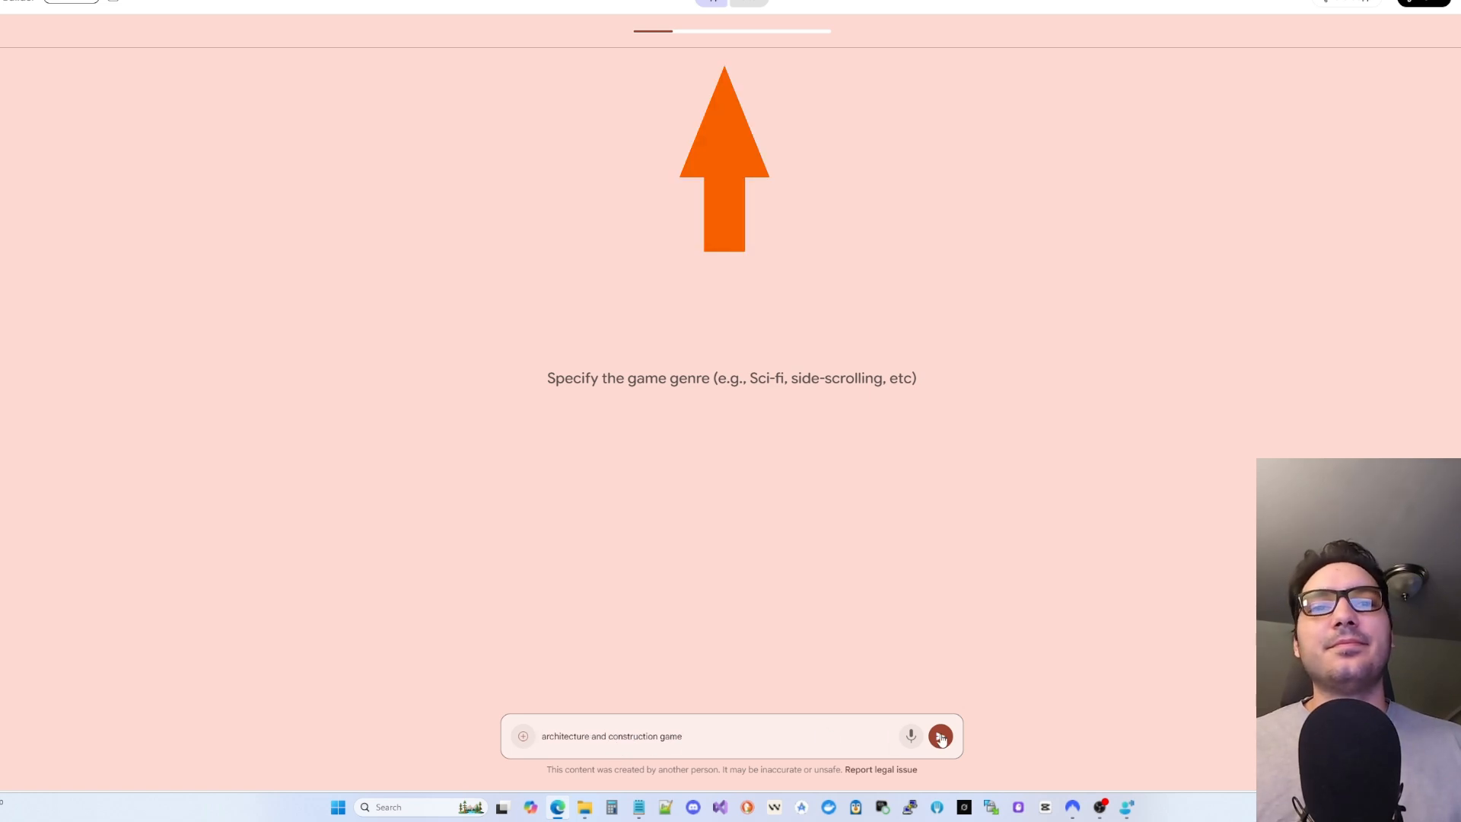
{"action": "left_click", "coordinate": [941, 737]}
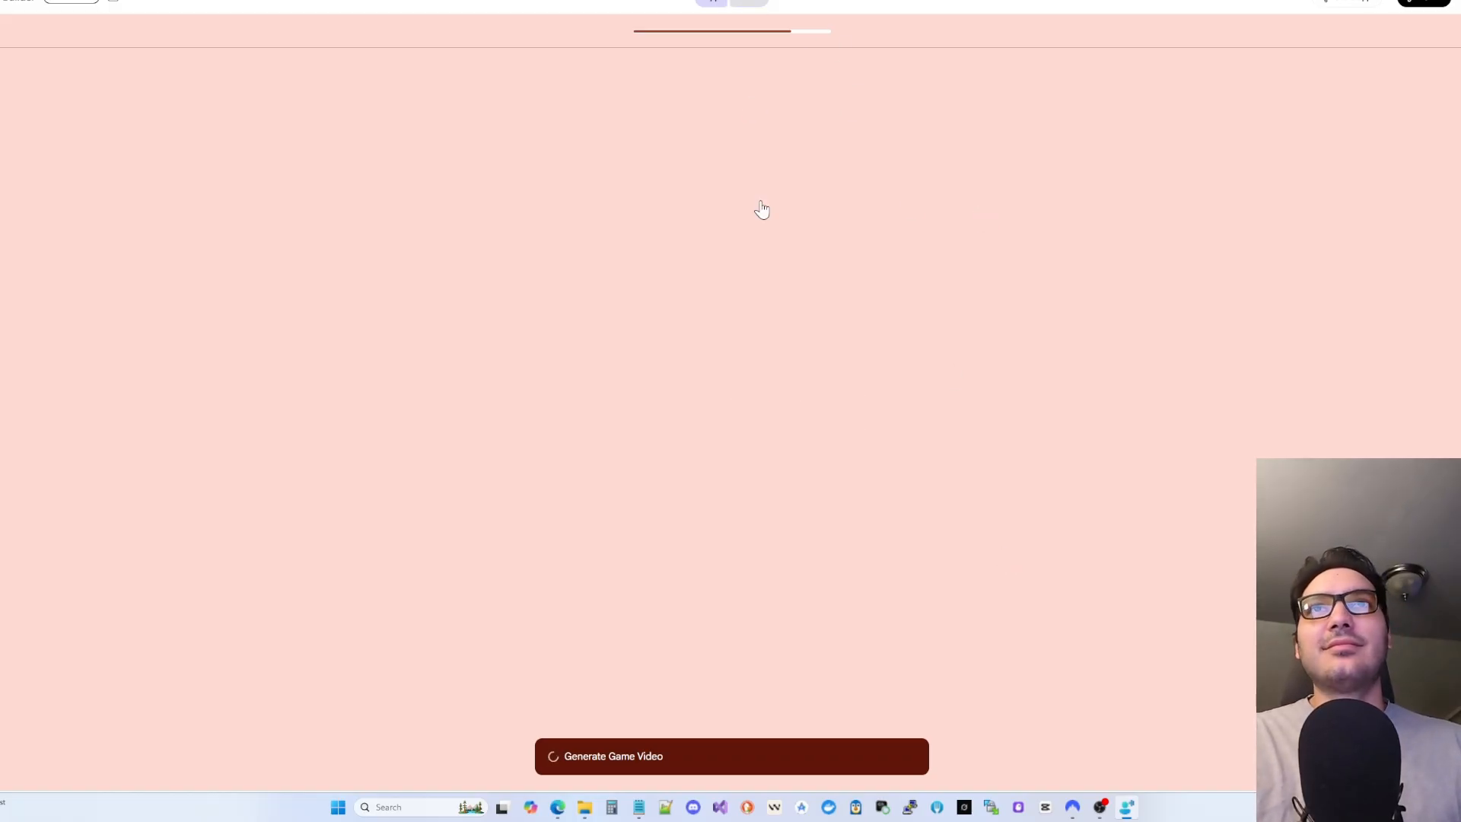
{"action": "left_click", "coordinate": [748, 5]}
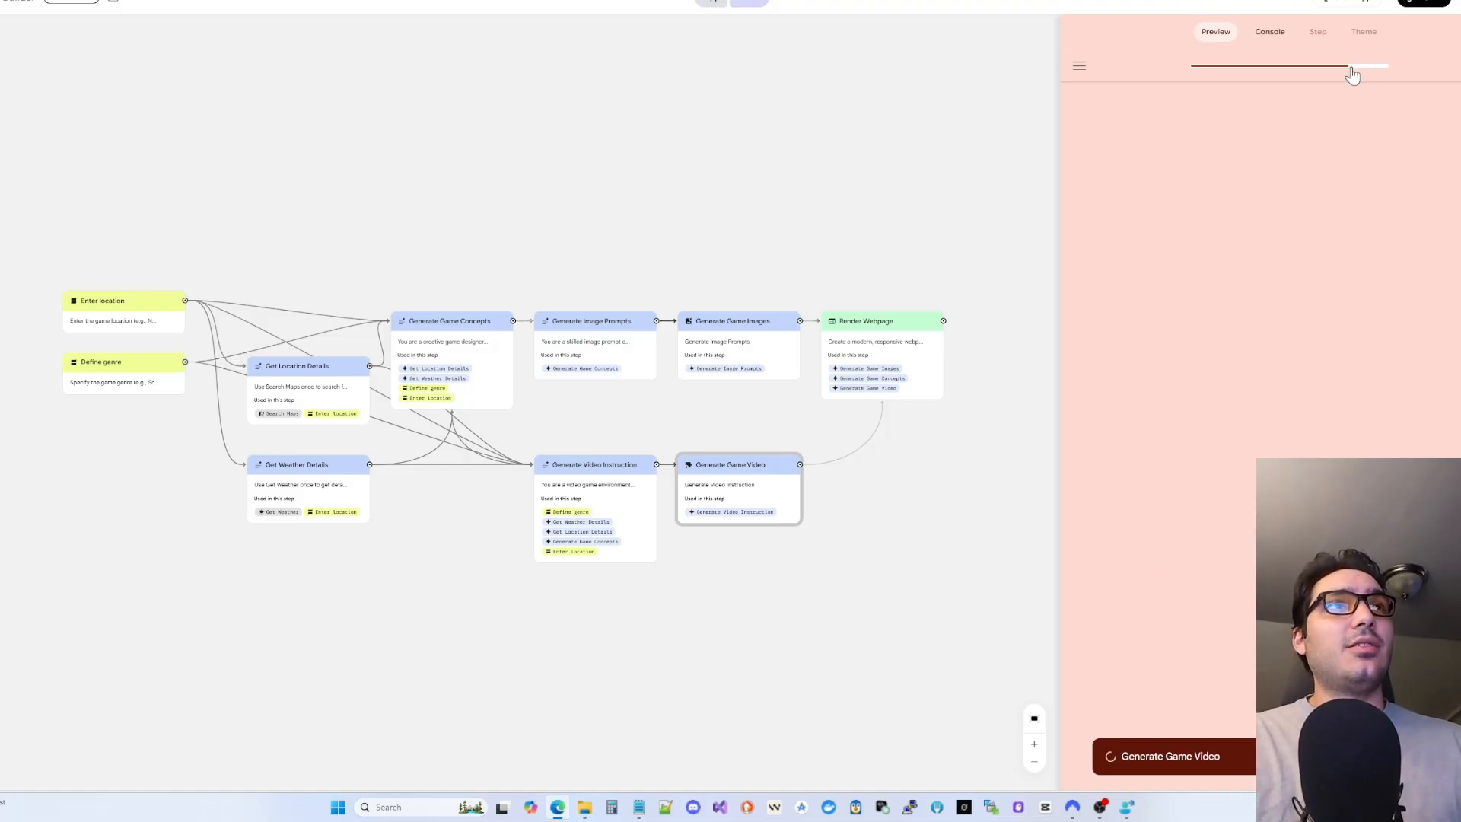
- Inspect the veo-3.0 video call's Step Input in the Console log
{"action": "left_click", "coordinate": [1269, 32]}
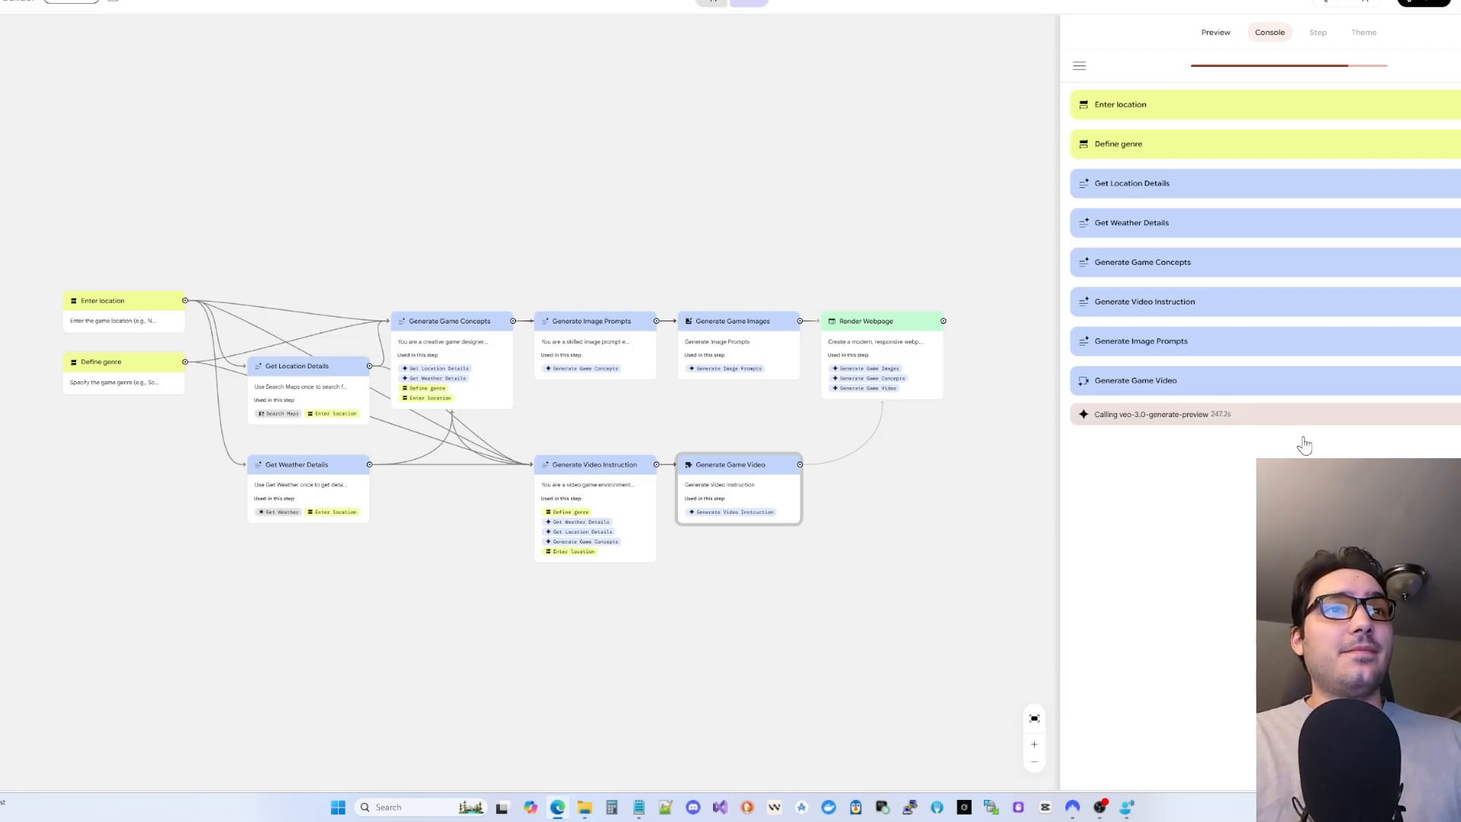
{"action": "left_click", "coordinate": [1323, 425]}
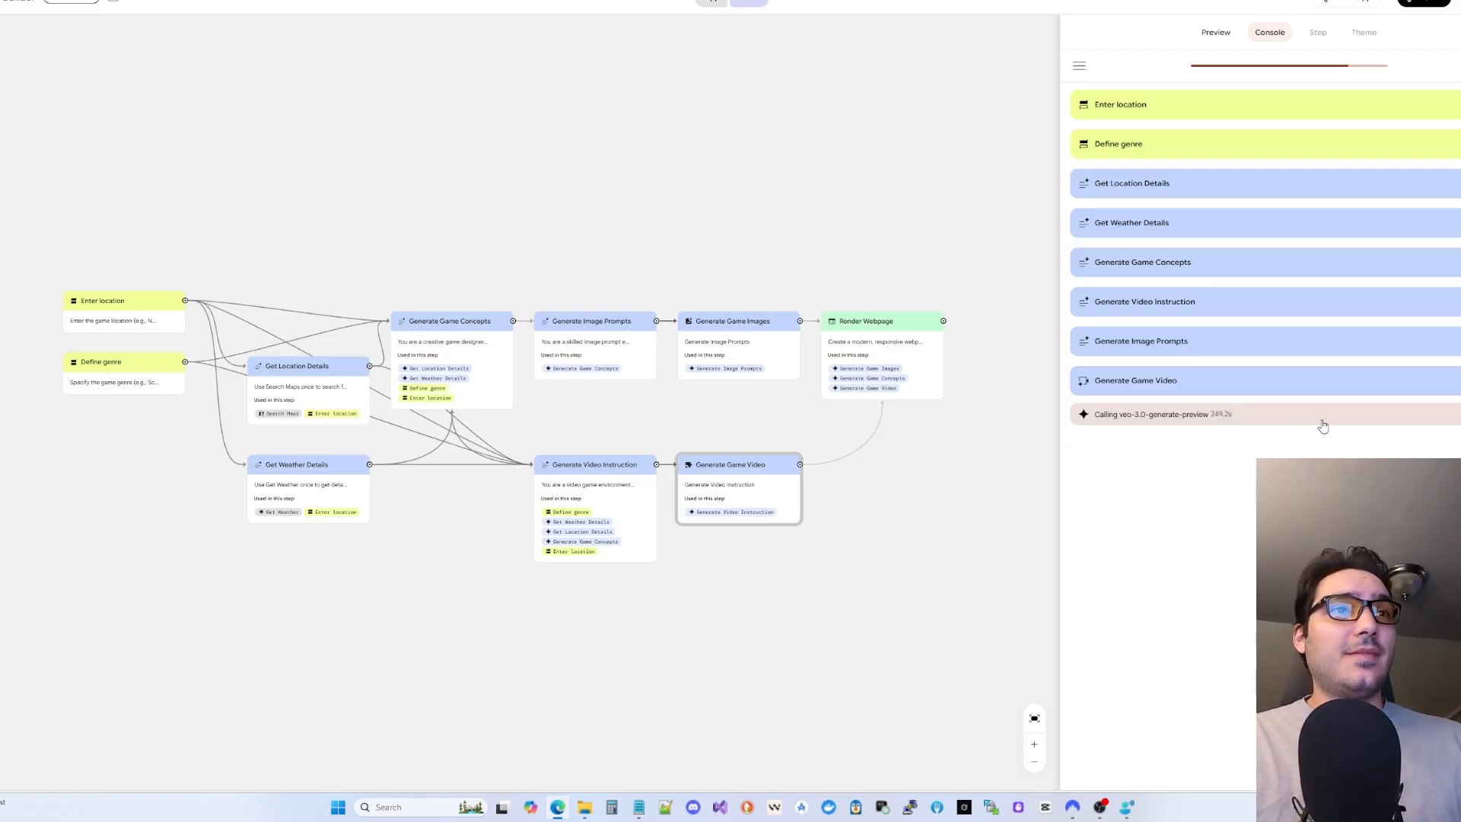
{"action": "left_click", "coordinate": [1252, 421]}
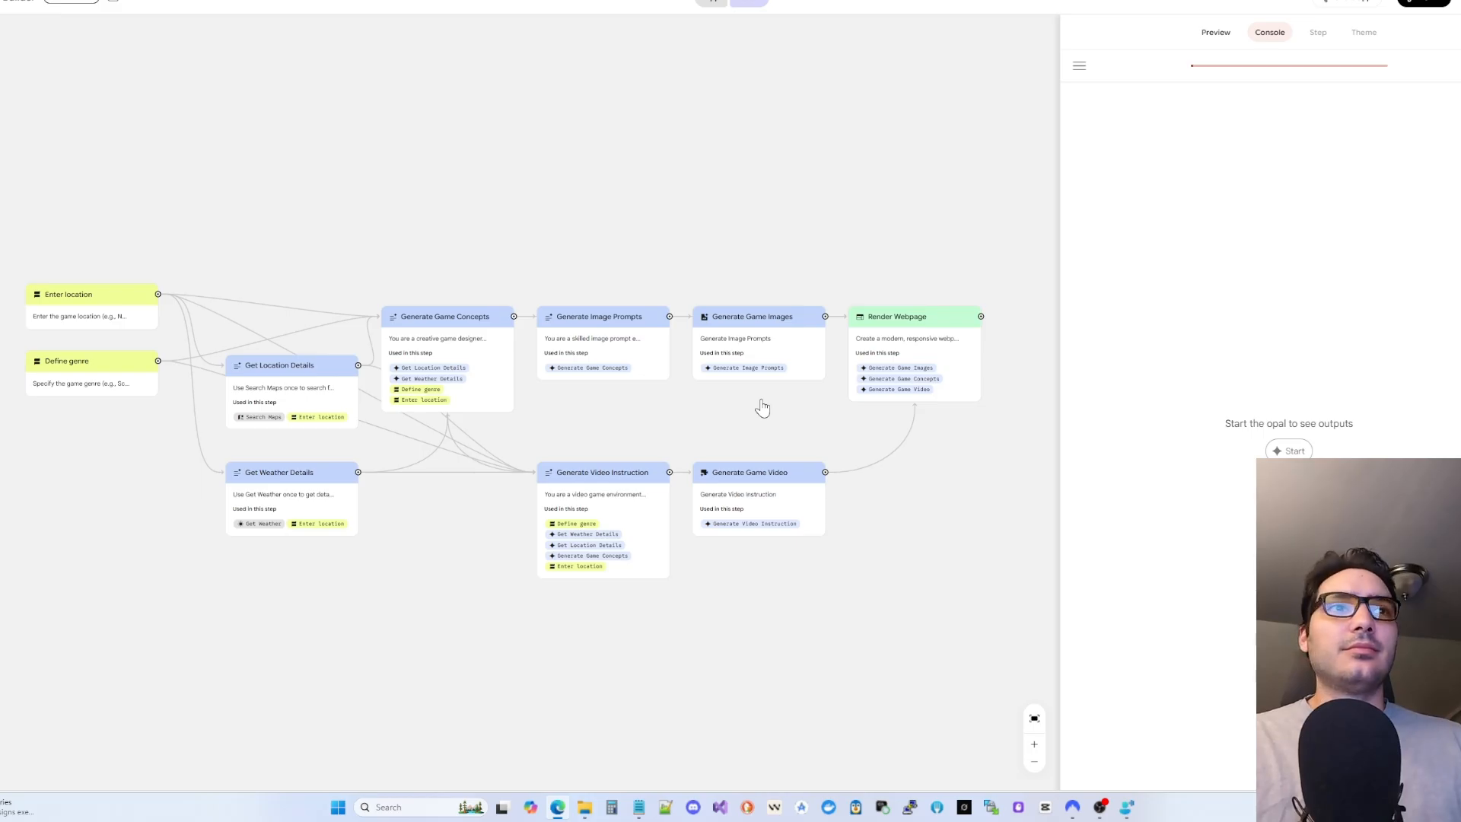
- Start a new run, submitting the location and the 'Side scroller exploration rpg' genre
{"action": "left_click", "coordinate": [1291, 452]}
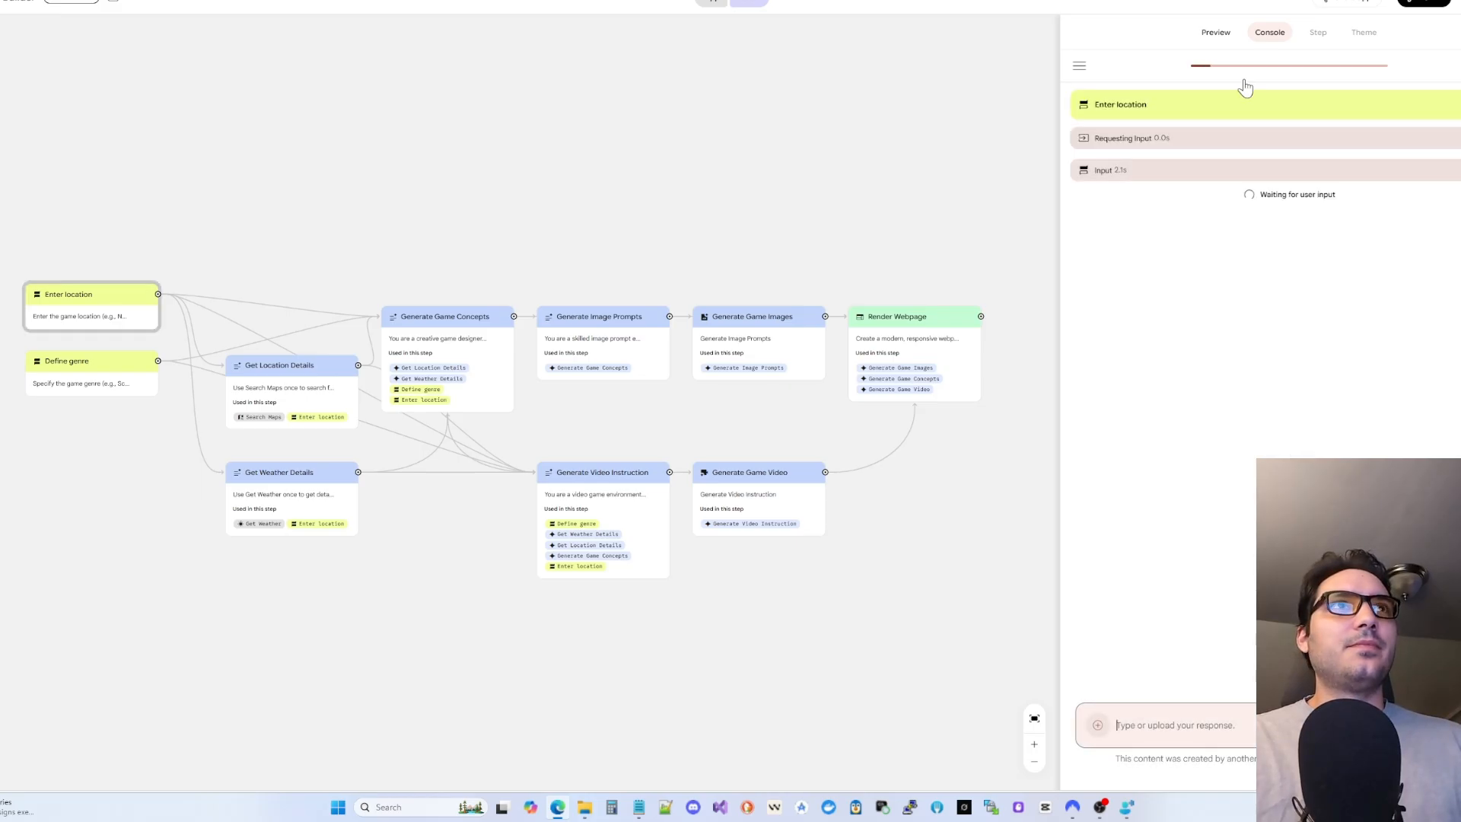
{"action": "left_click", "coordinate": [1216, 33]}
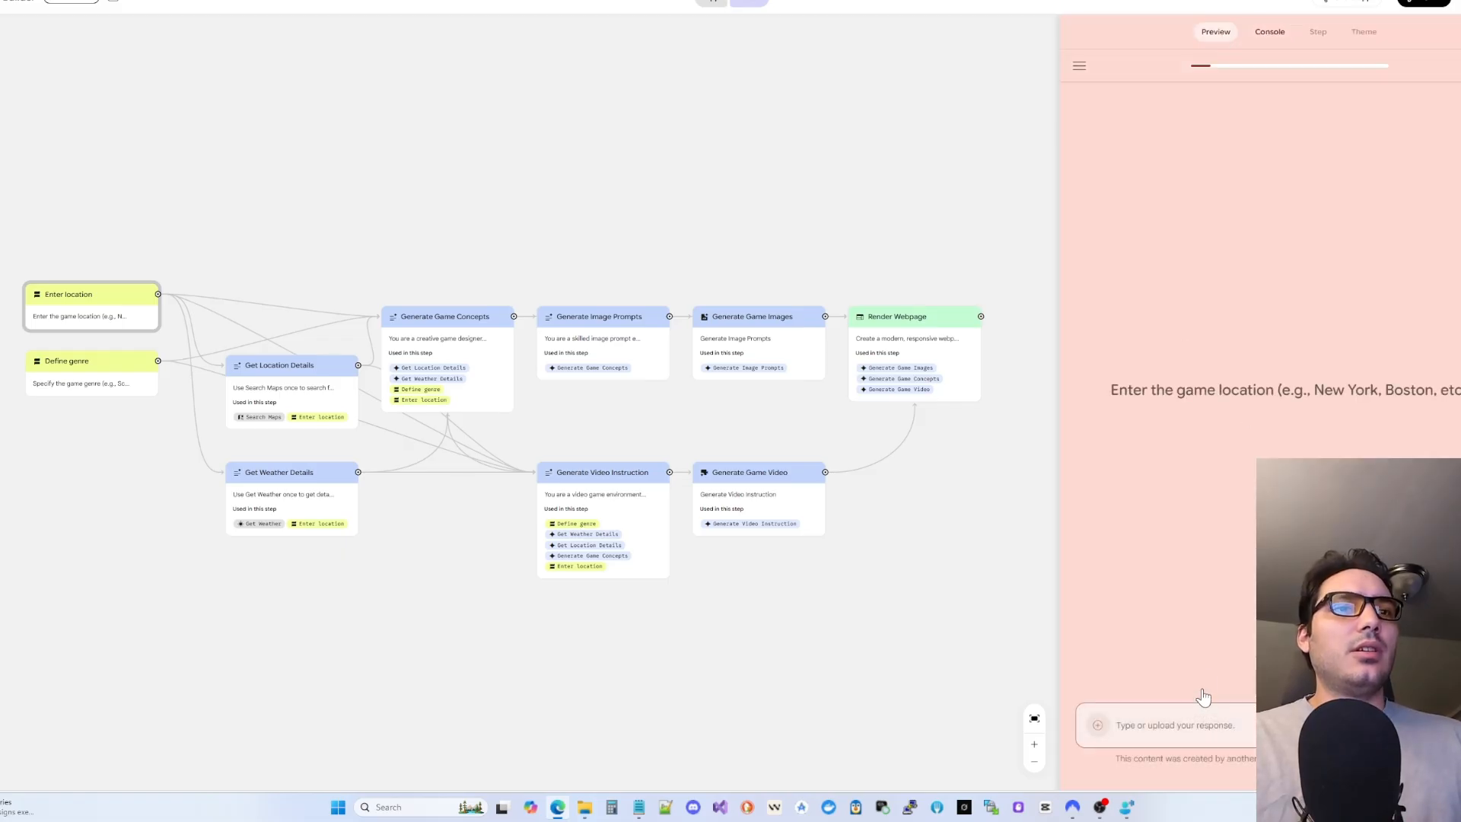
{"action": "left_click", "coordinate": [1201, 731]}
{"action": "key", "text": "Return"}
{"action": "type", "text": "Side scroller exploration rpg"}
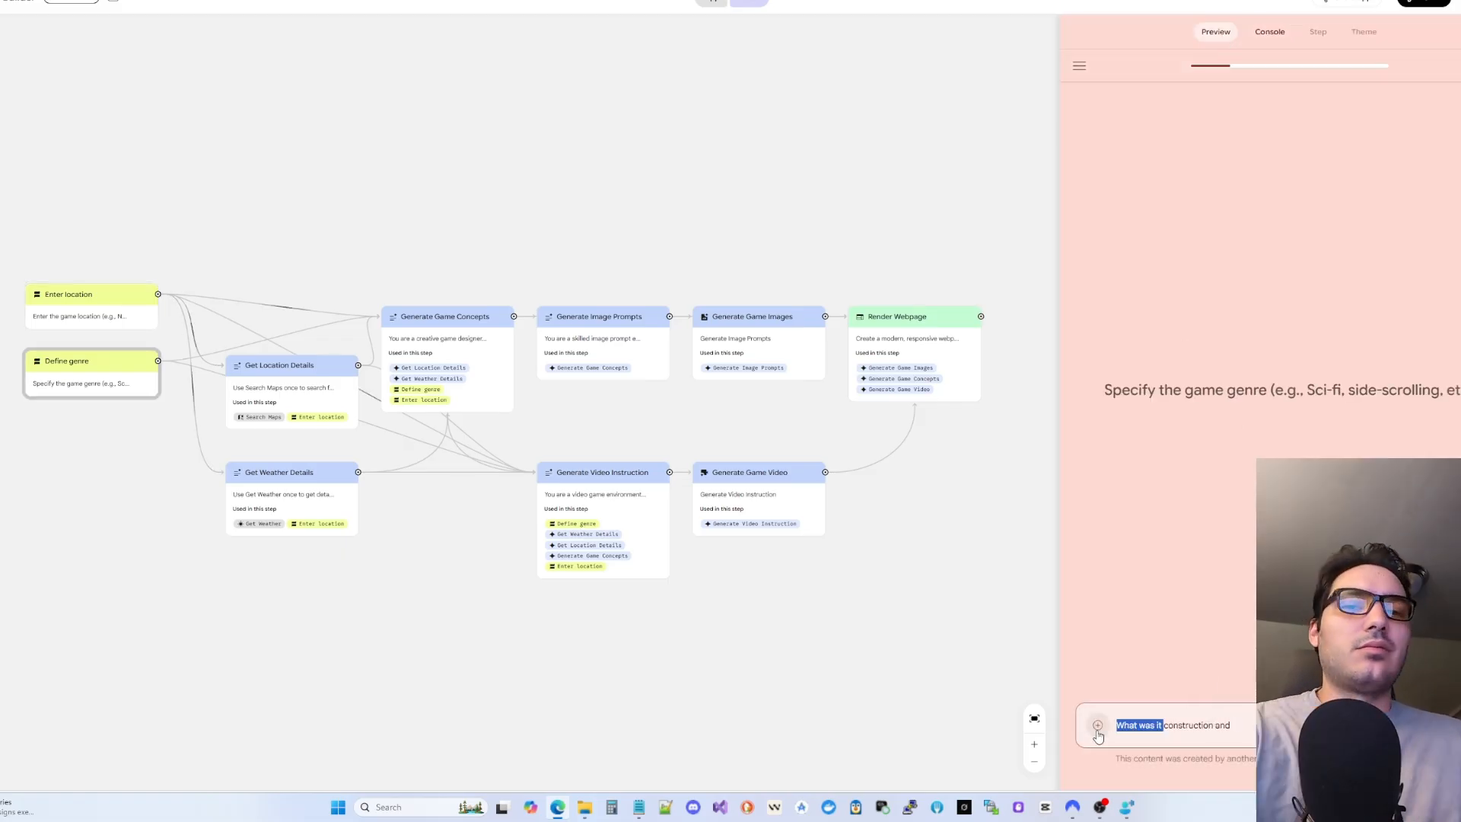
{"action": "key", "text": "Return"}
{"action": "left_click", "coordinate": [1270, 32]}
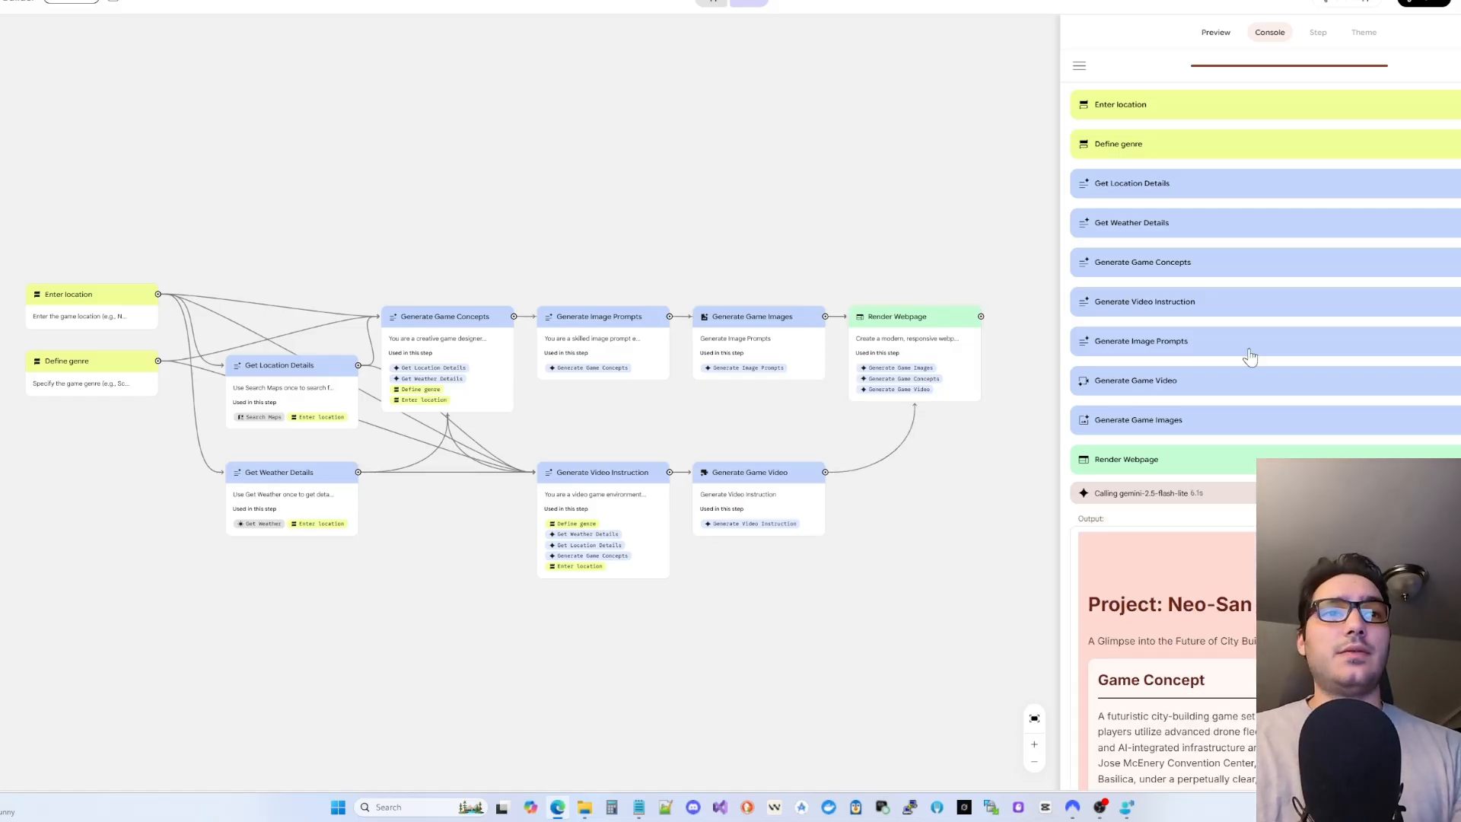
- Watch the San Jose game trailer, then name a new n8n workflow 'veo test'
{"action": "scroll", "coordinate": [1219, 470], "scroll_direction": "down", "scroll_amount": 1}
{"action": "scroll", "coordinate": [1221, 470], "scroll_direction": "down", "scroll_amount": 5}
{"action": "scroll", "coordinate": [1252, 468], "scroll_direction": "down", "scroll_amount": 2}
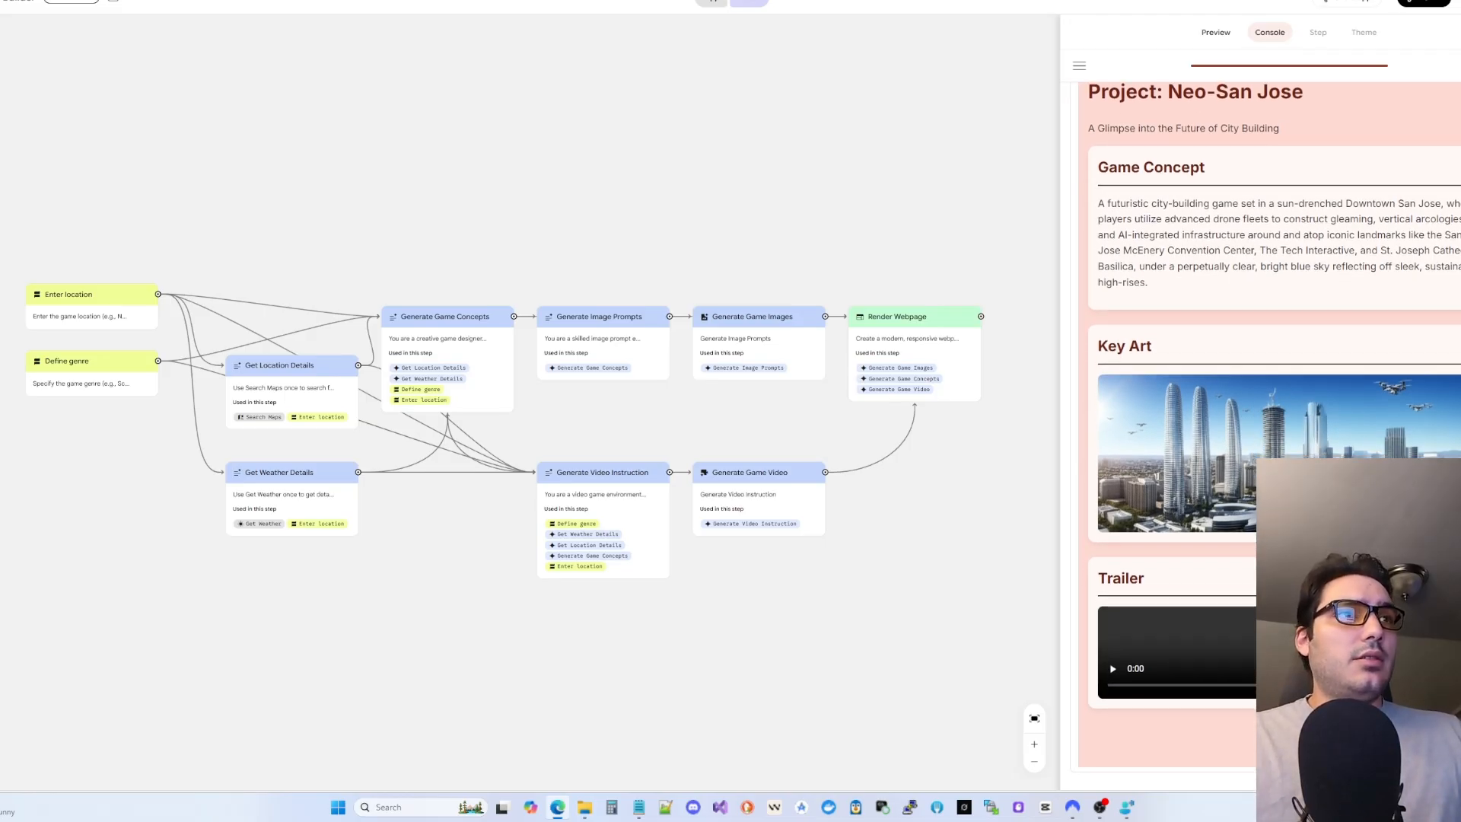
{"action": "left_click", "coordinate": [1324, 650]}
{"action": "scroll", "coordinate": [1325, 651], "scroll_direction": "down", "scroll_amount": 2}
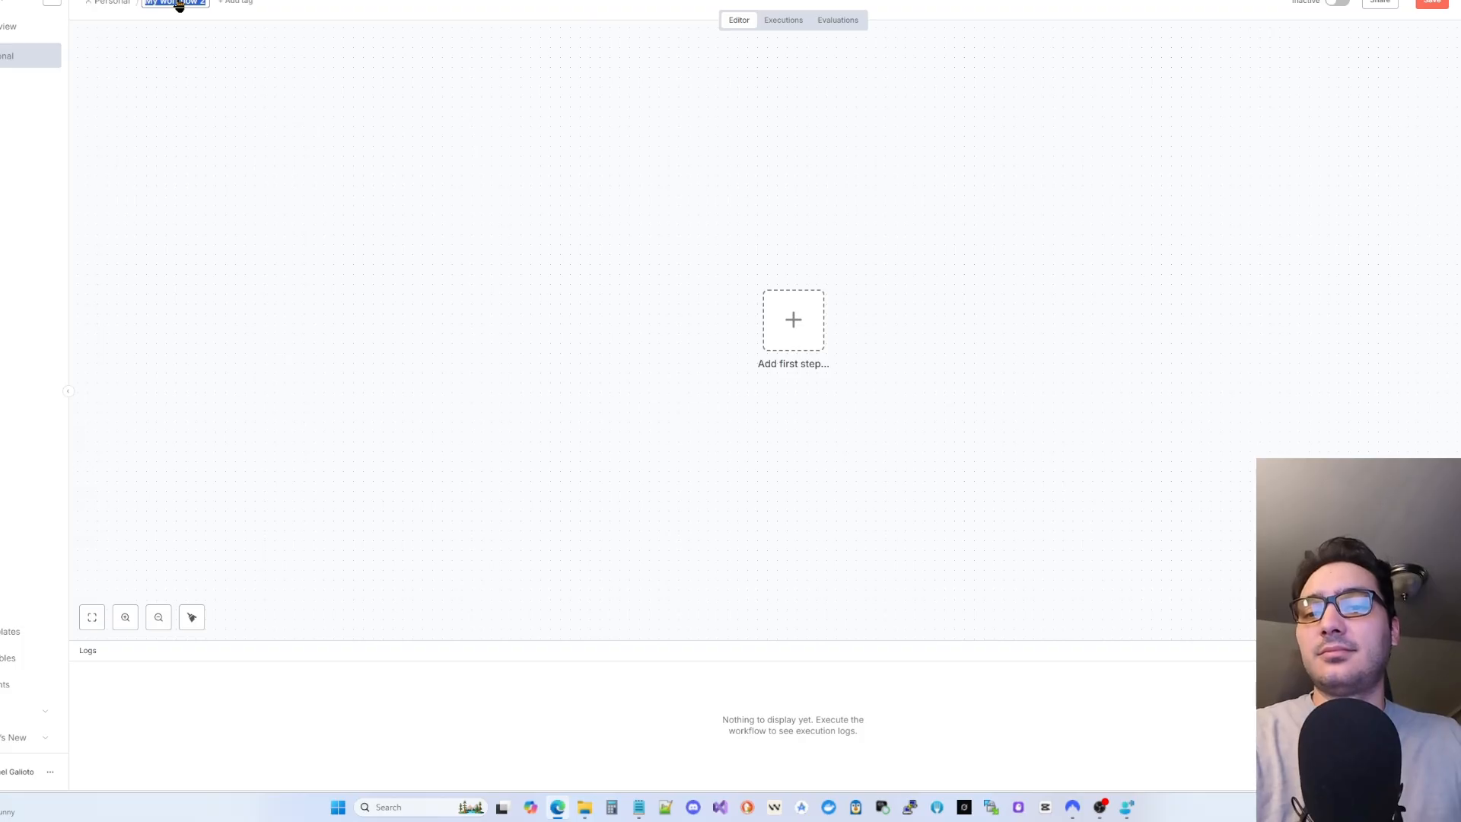
{"action": "type", "text": "veo"}
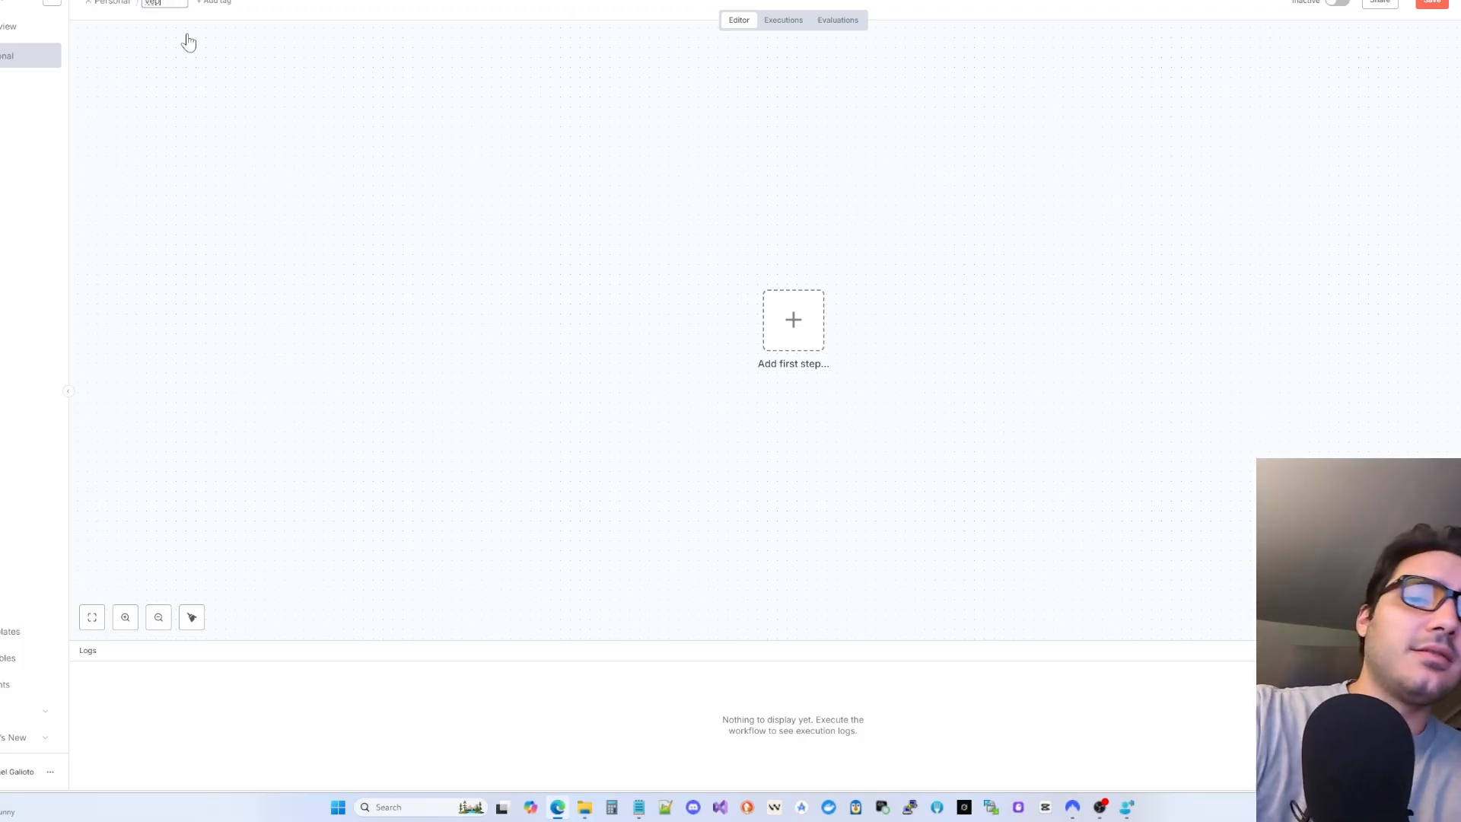
{"action": "type", "text": " test"}
- Confirm the workflow name and add a manual trigger as its first step
{"action": "key", "text": "Return"}
{"action": "left_click", "coordinate": [787, 317]}
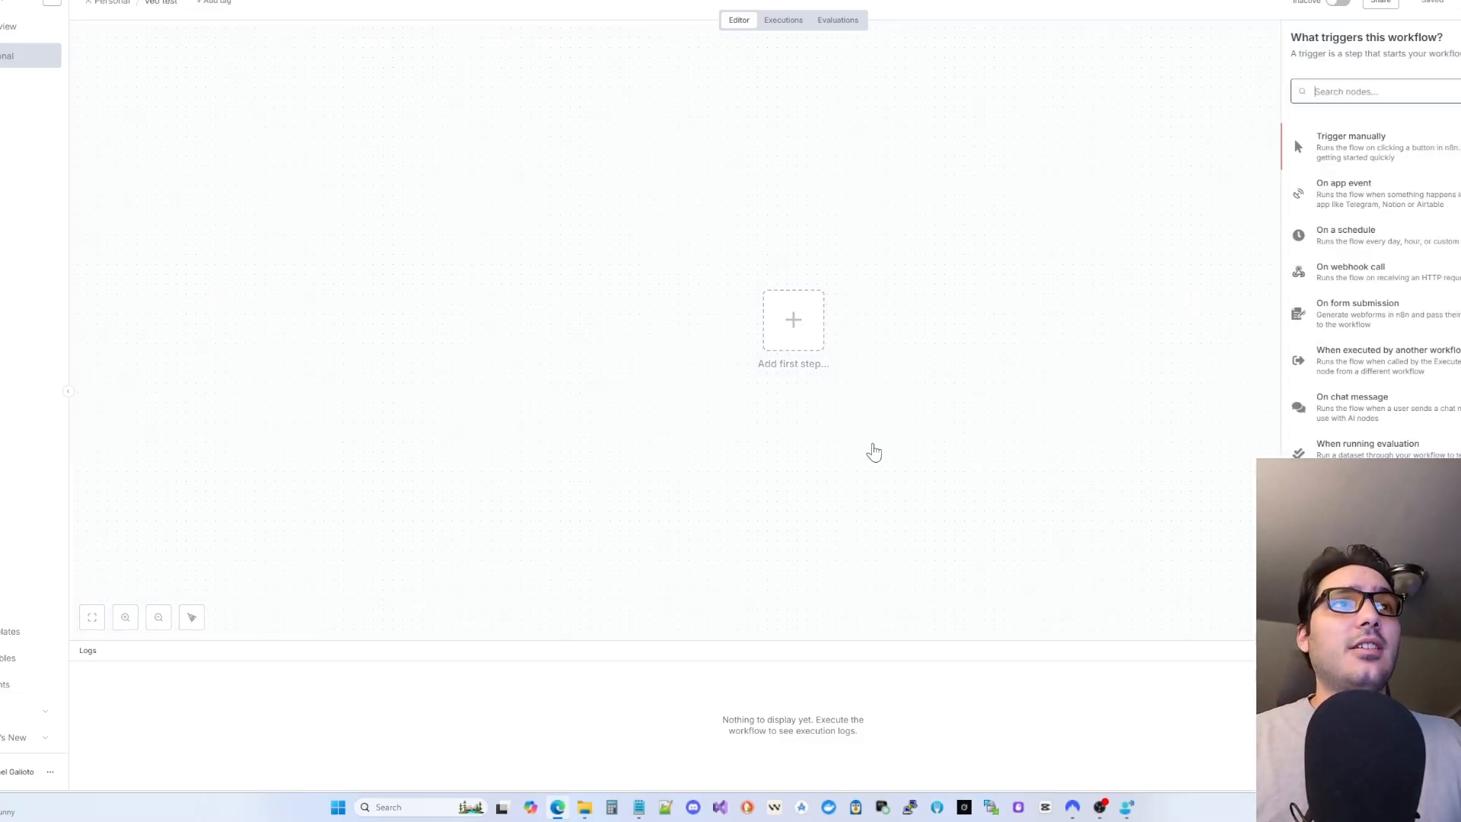
{"action": "left_click", "coordinate": [1338, 147]}
{"action": "left_click_drag", "start_coordinate": [825, 380], "coordinate": [611, 324]}
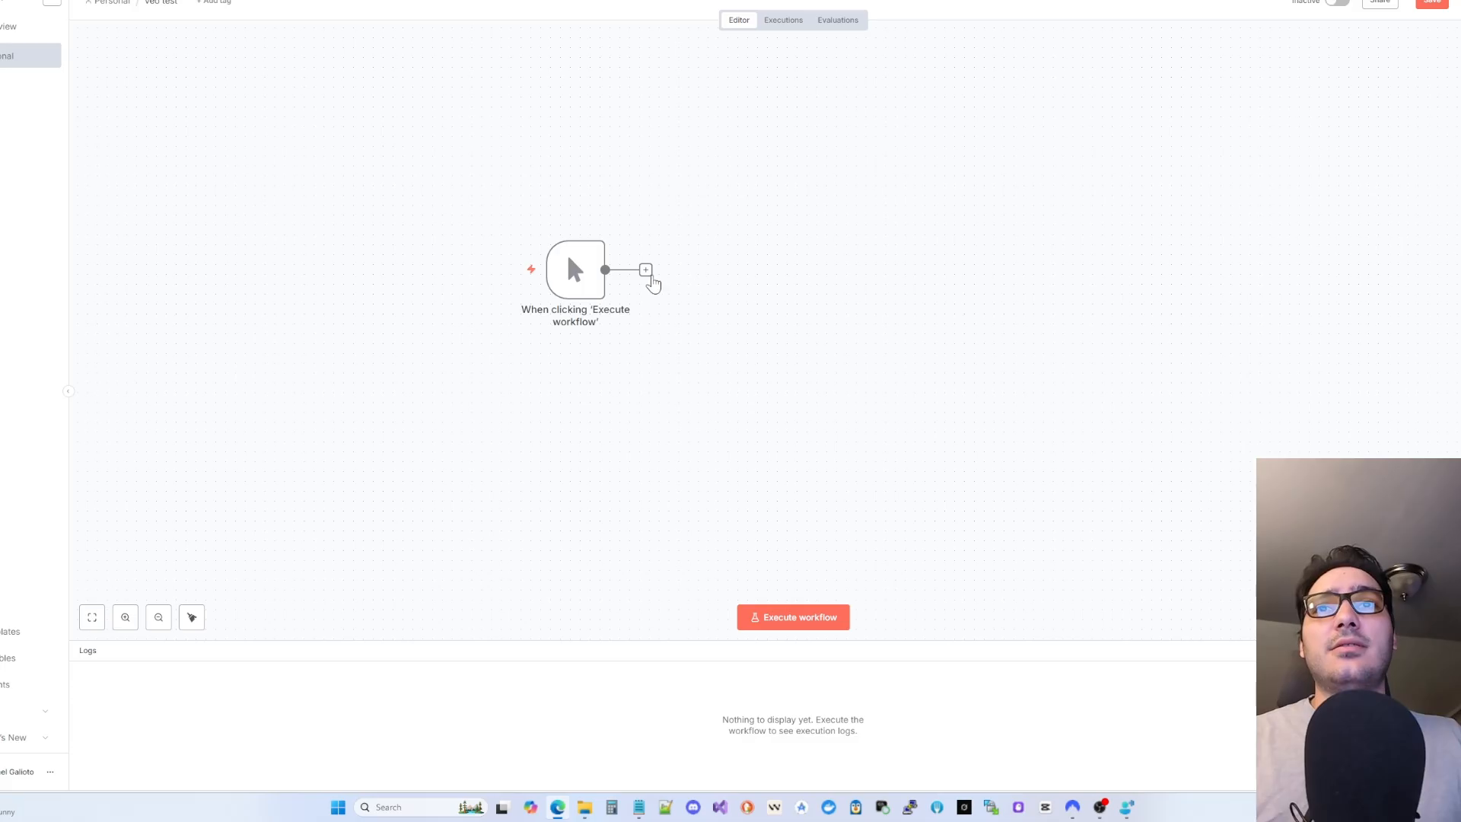
- Add a Google Gemini 'Generate a video' step after the manual trigger
{"action": "left_click", "coordinate": [647, 271]}
{"action": "type", "text": "gemini"}
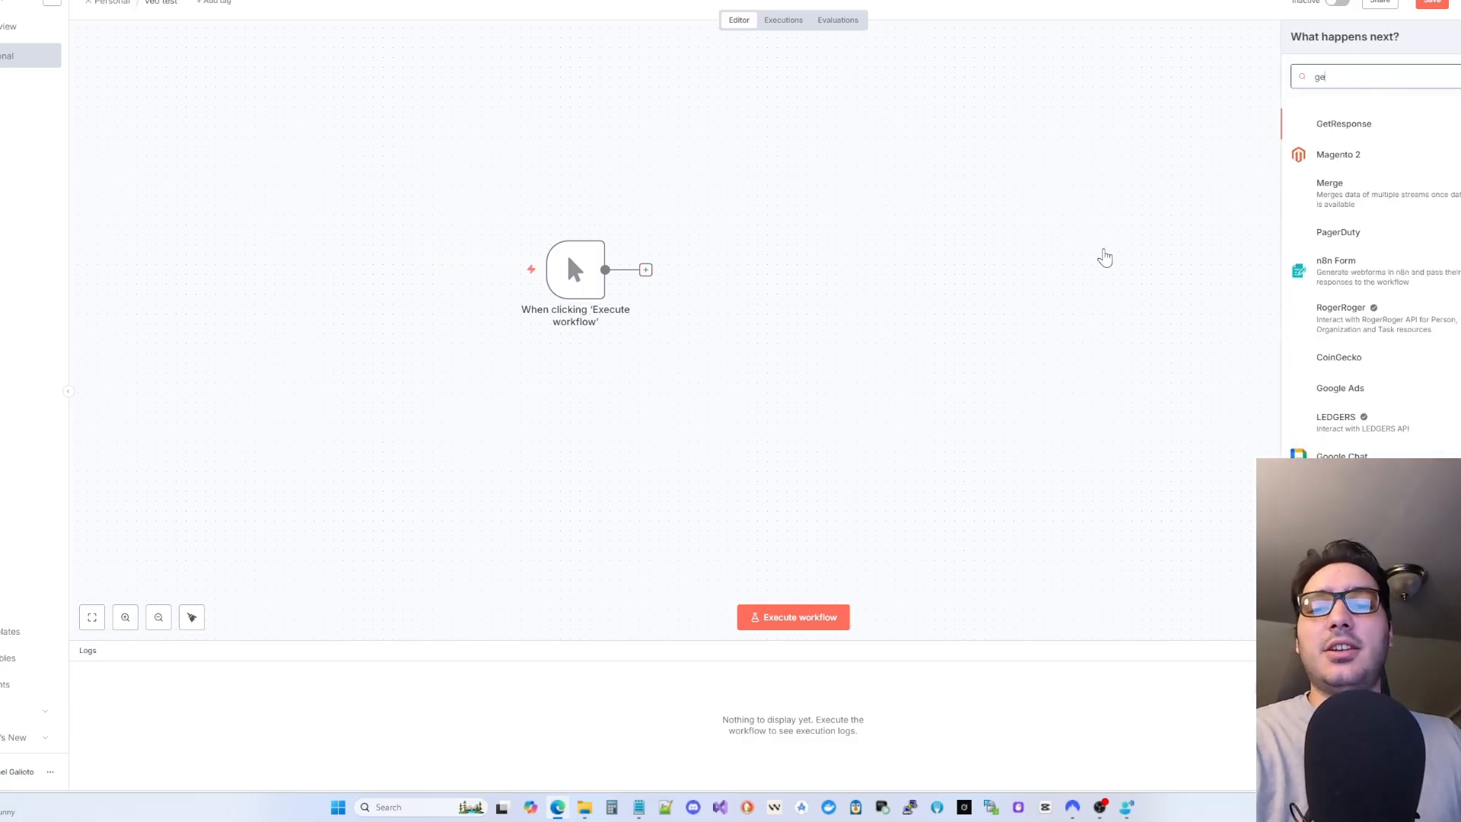
{"action": "left_click", "coordinate": [1333, 135]}
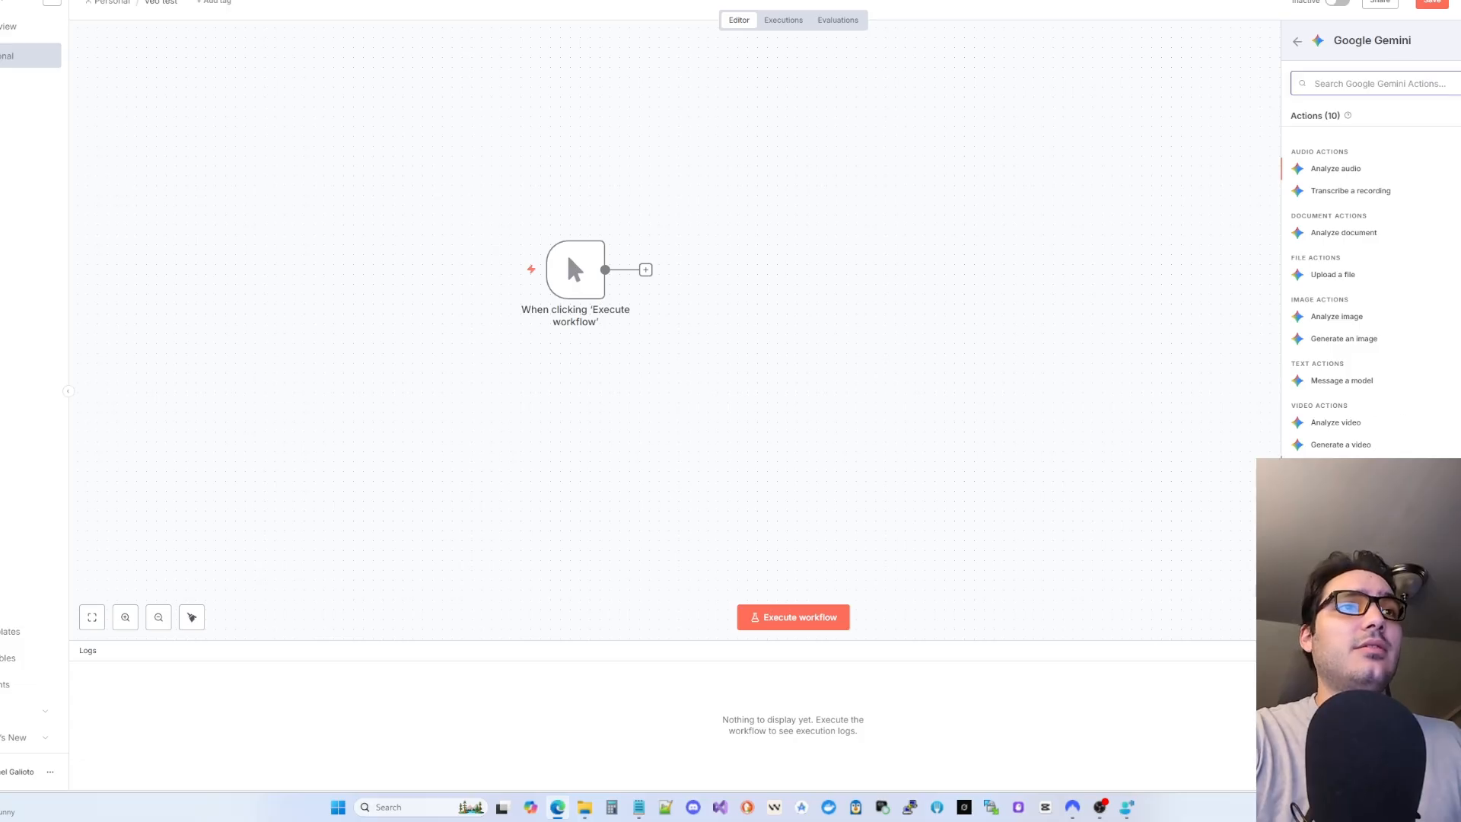
{"action": "left_click", "coordinate": [1353, 446]}
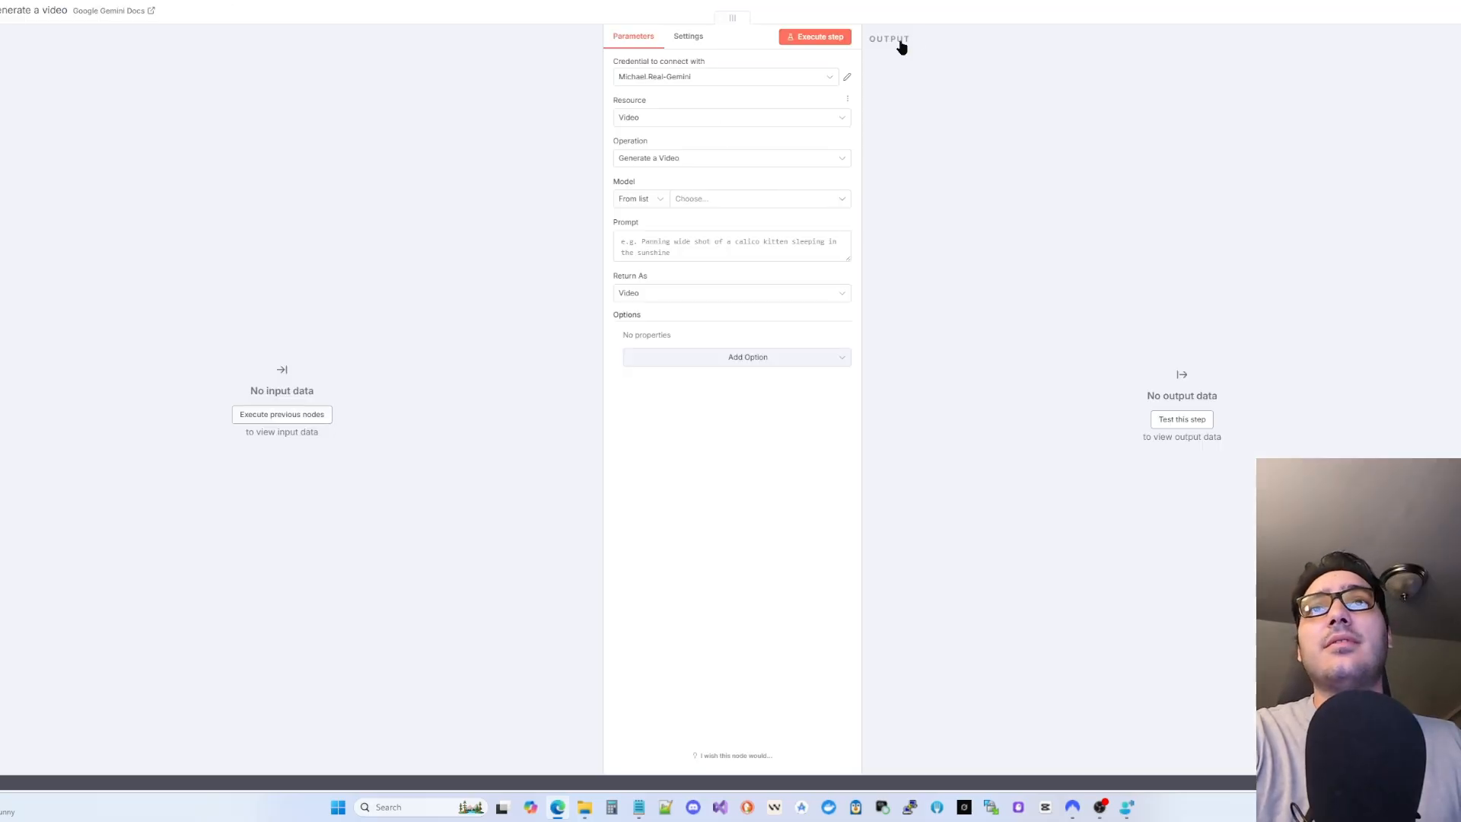
{"action": "left_click", "coordinate": [942, 8]}
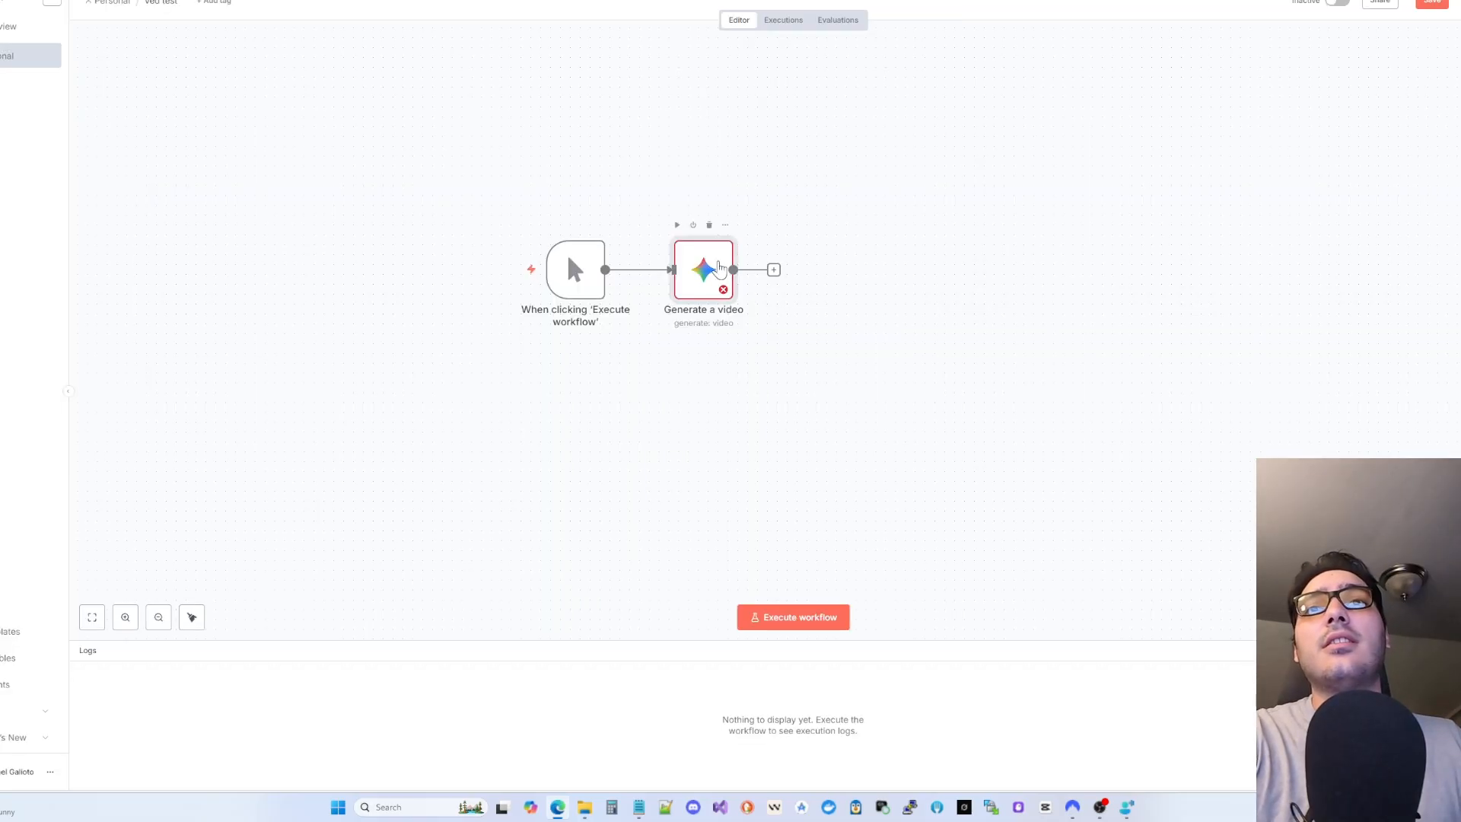
- Set the Generate a video step's model to models/veo-2.0-generate-001
{"action": "double_click", "coordinate": [720, 264]}
{"action": "left_click", "coordinate": [693, 200]}
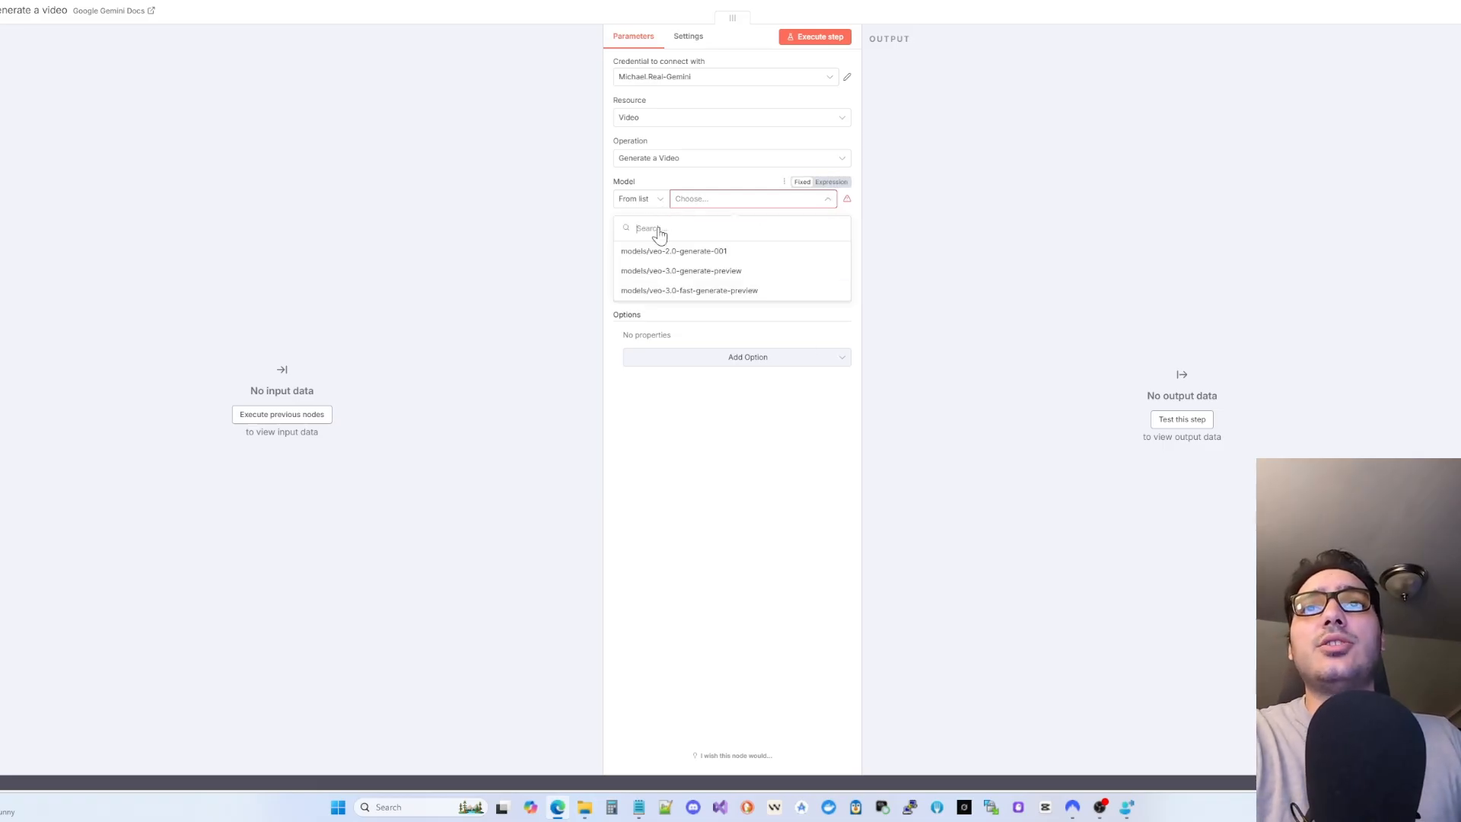
{"action": "left_click", "coordinate": [785, 256]}
{"action": "left_click", "coordinate": [672, 257]}
{"action": "left_click", "coordinate": [900, 6]}
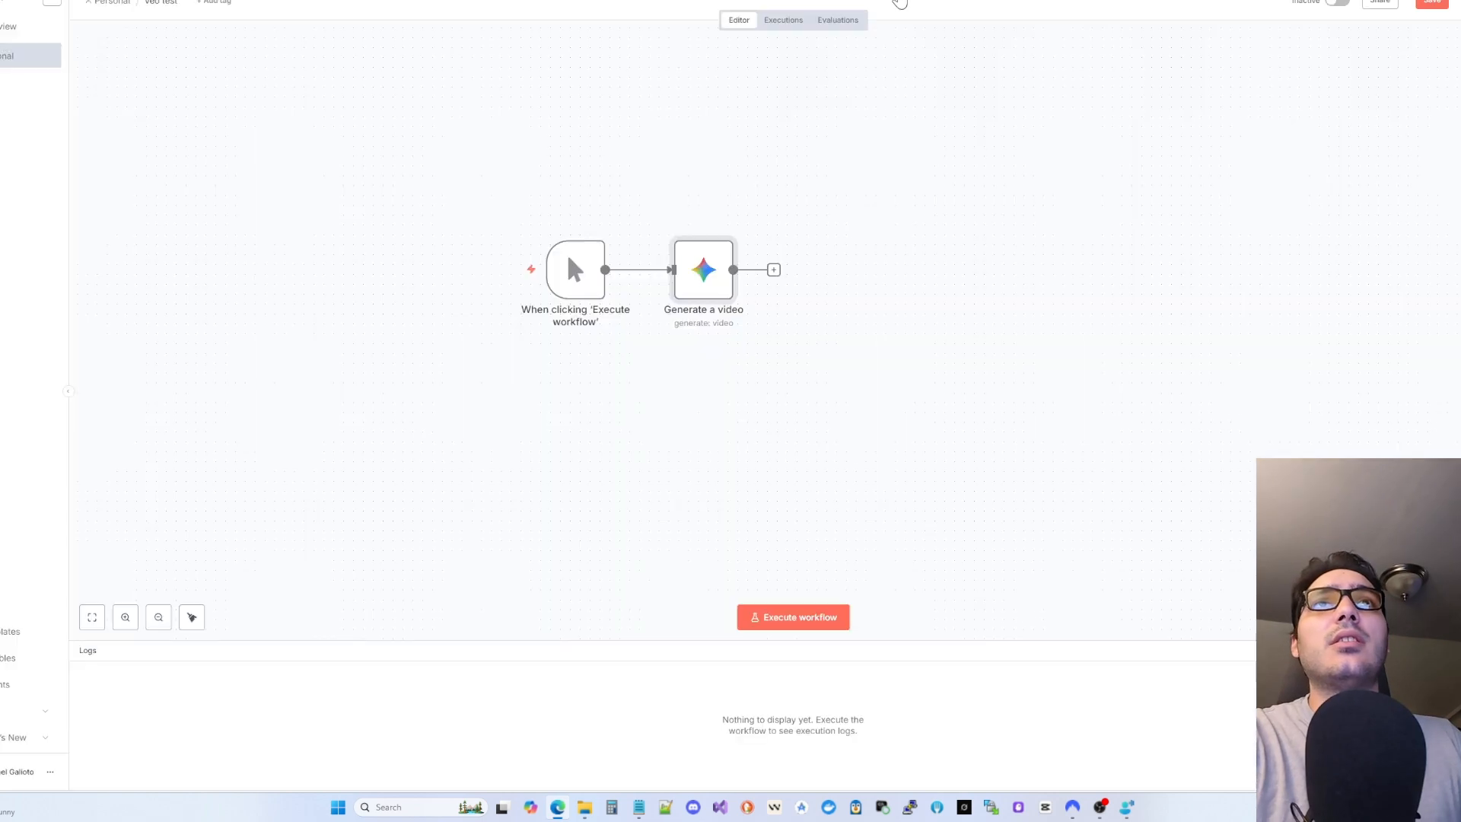
- Reposition the video step, abandoning an attempt to insert an agent node between steps
{"action": "left_click_drag", "start_coordinate": [694, 274], "coordinate": [911, 267]}
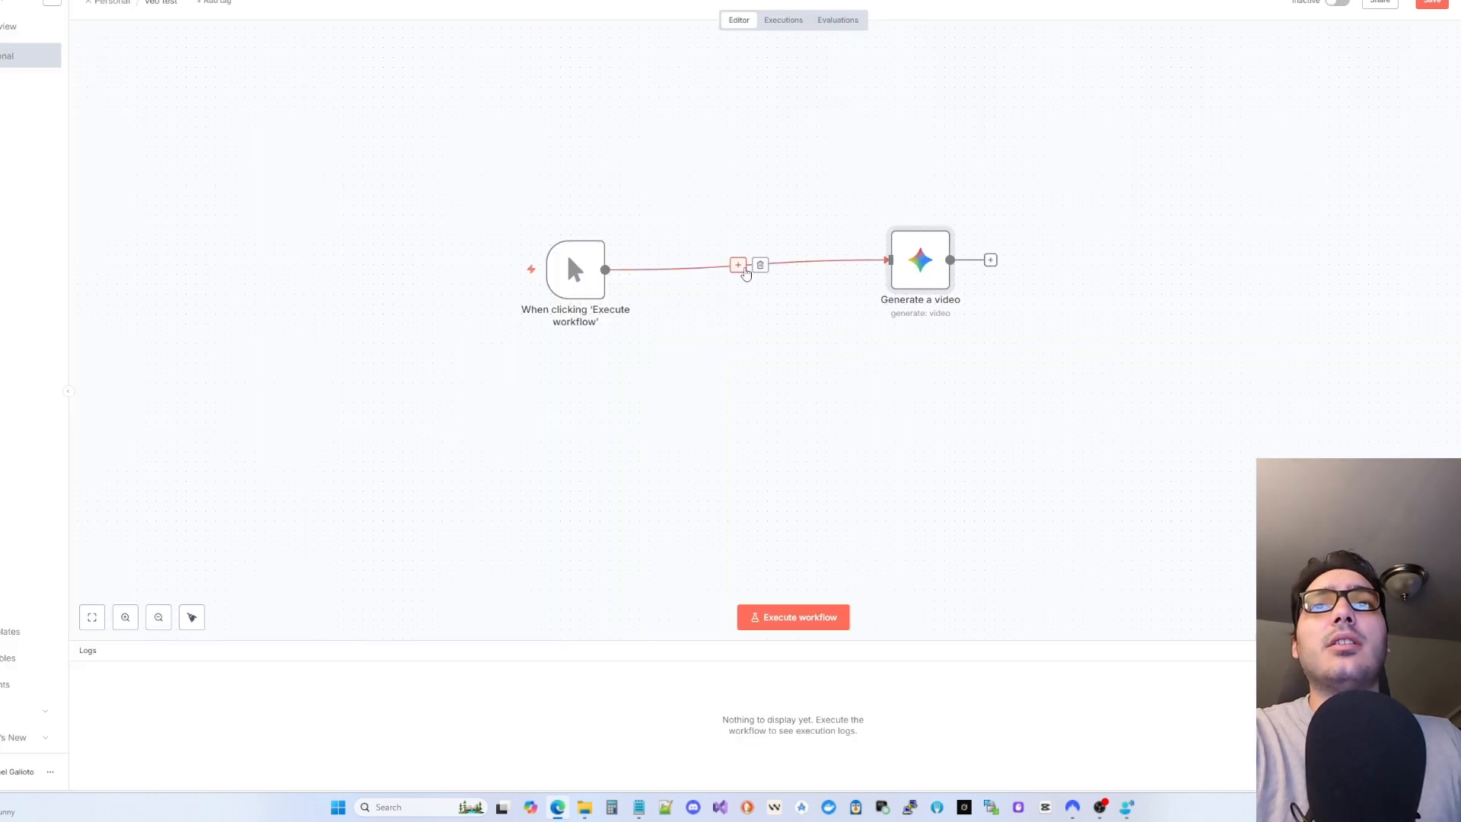
{"action": "left_click", "coordinate": [741, 267]}
{"action": "type", "text": "agentt"}
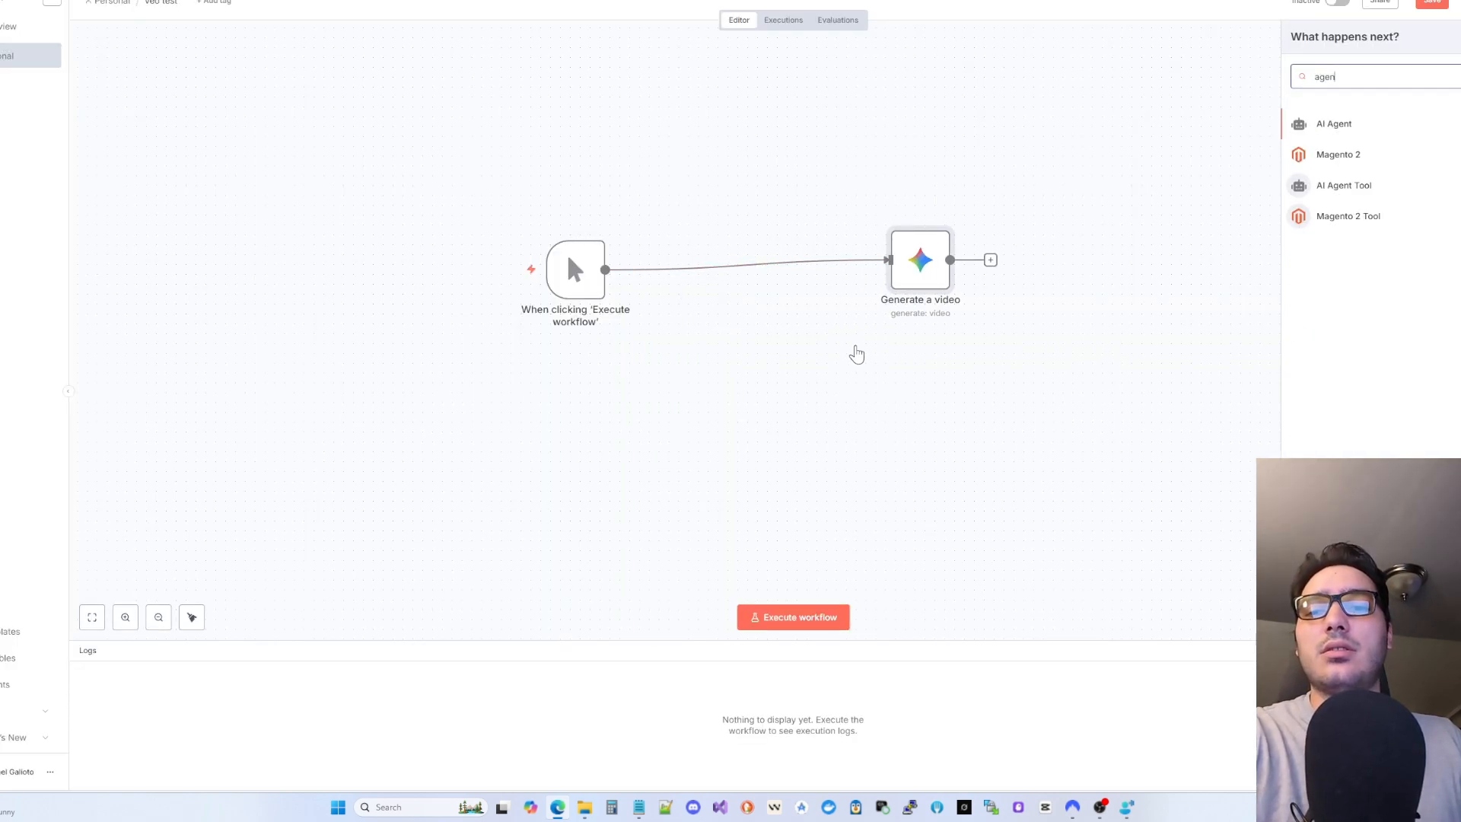
{"action": "key", "text": "BackSpace"}
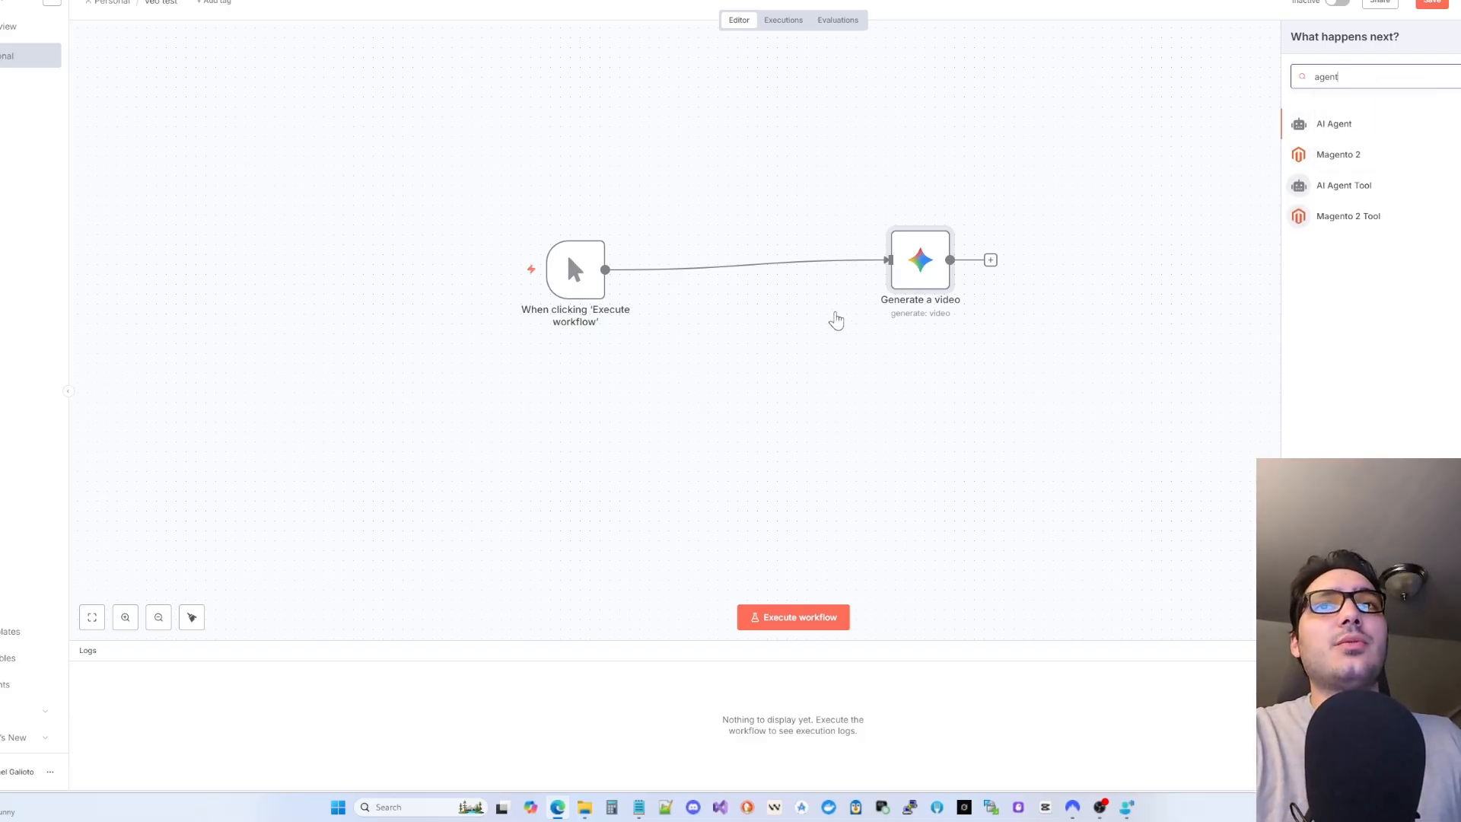
{"action": "left_click", "coordinate": [838, 303]}
{"action": "left_click_drag", "start_coordinate": [889, 285], "coordinate": [761, 296]}
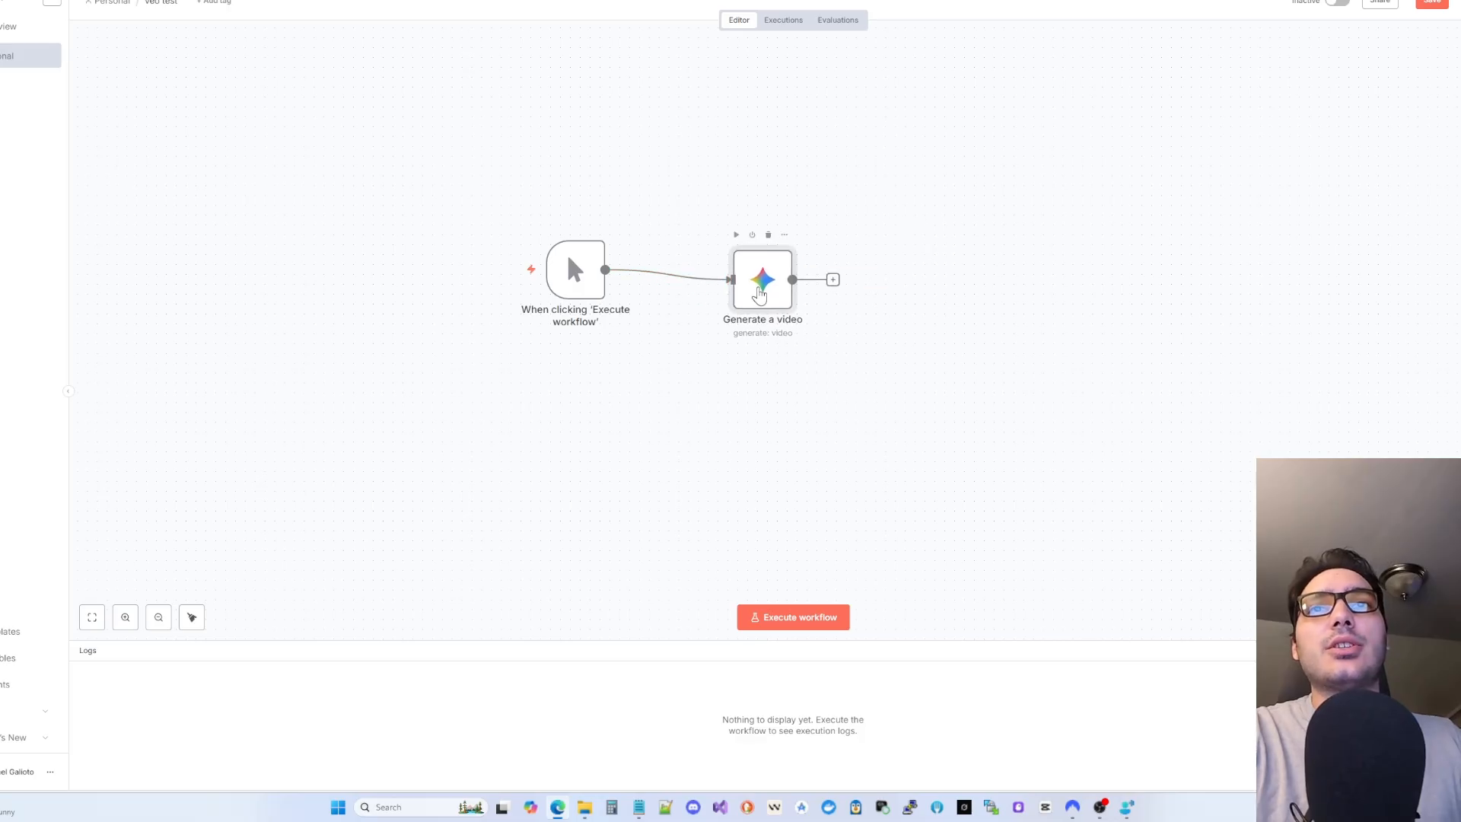
- Paste the futuristic downtown San Jose panning wide-shot prompt, keeping Video as the return format
{"action": "double_click", "coordinate": [761, 296]}
{"action": "left_click", "coordinate": [675, 253]}
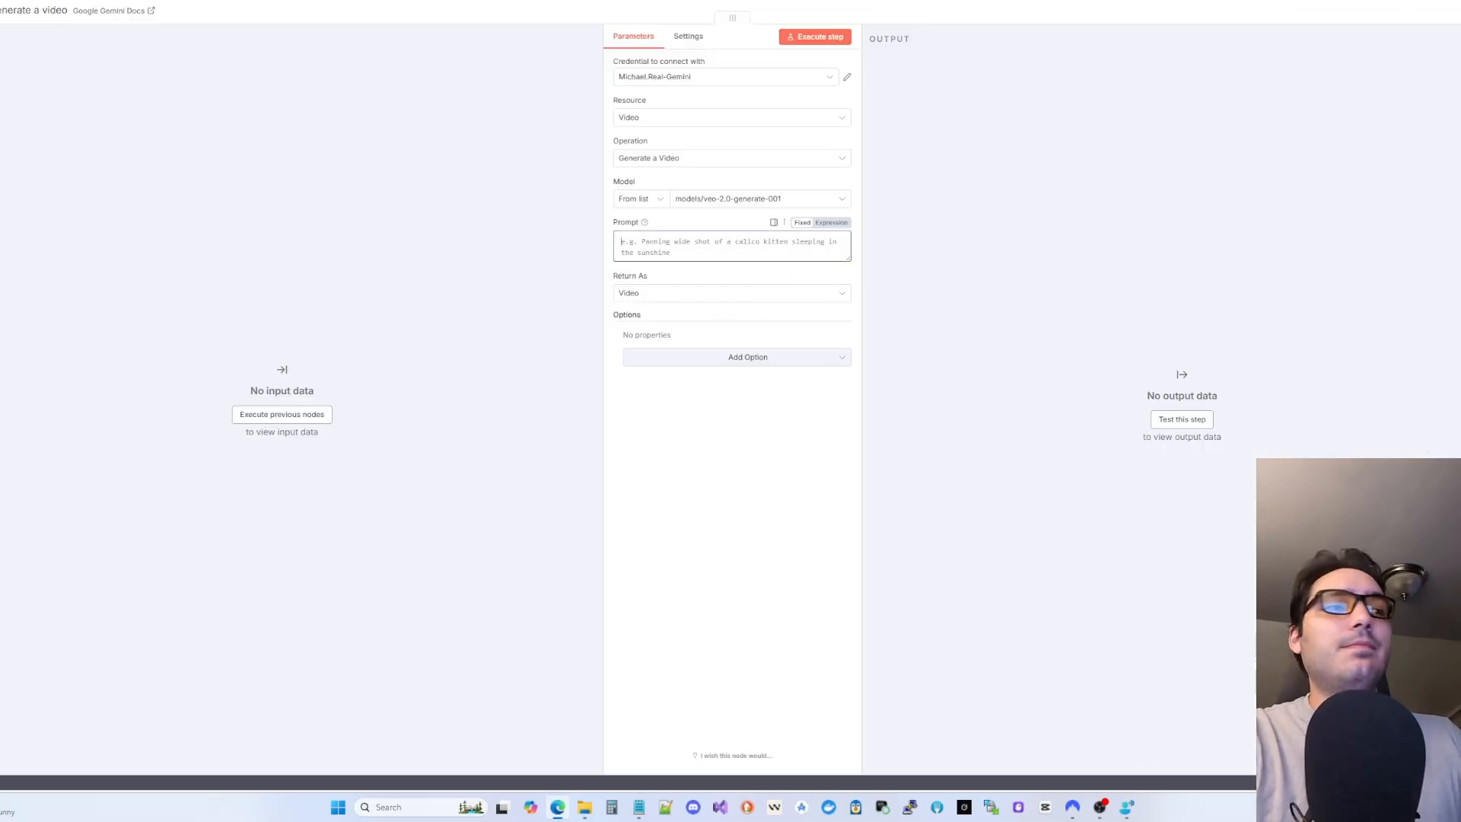
{"action": "left_click", "coordinate": [726, 259]}
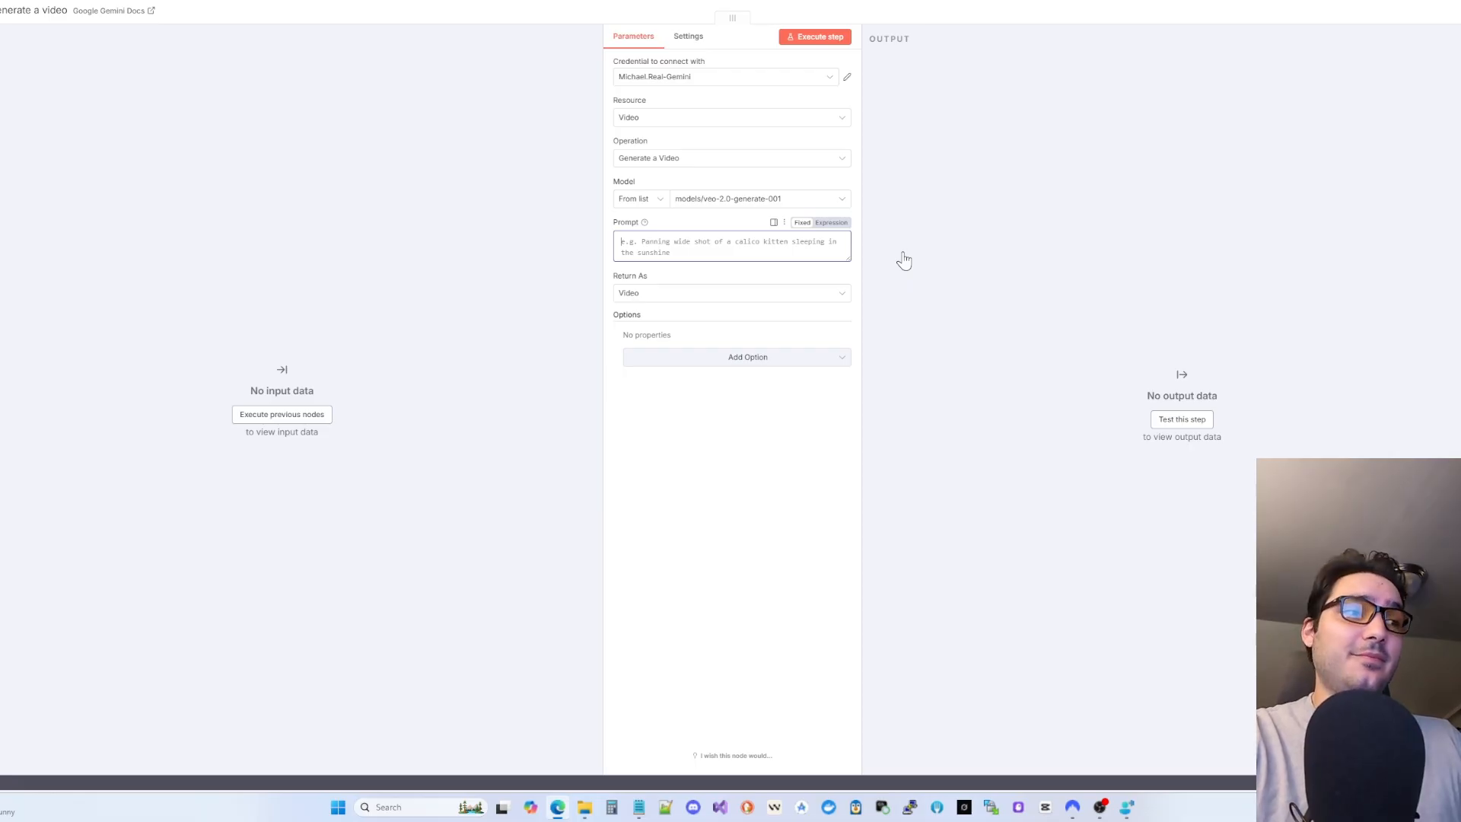
{"action": "key", "text": "ctrl+v"}
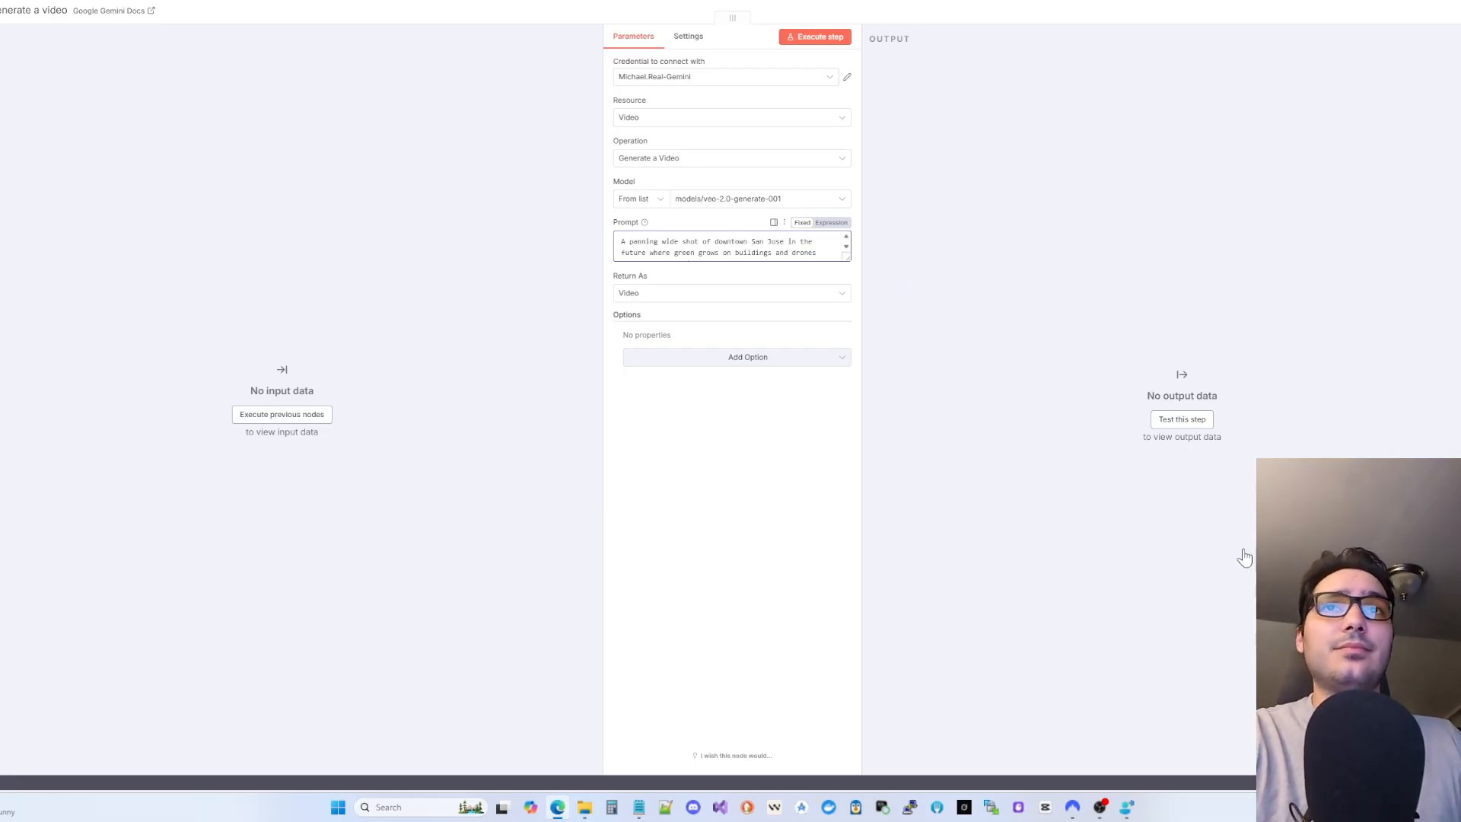
{"action": "left_click", "coordinate": [654, 297]}
{"action": "left_click", "coordinate": [595, 295]}
{"action": "left_click", "coordinate": [916, 6]}
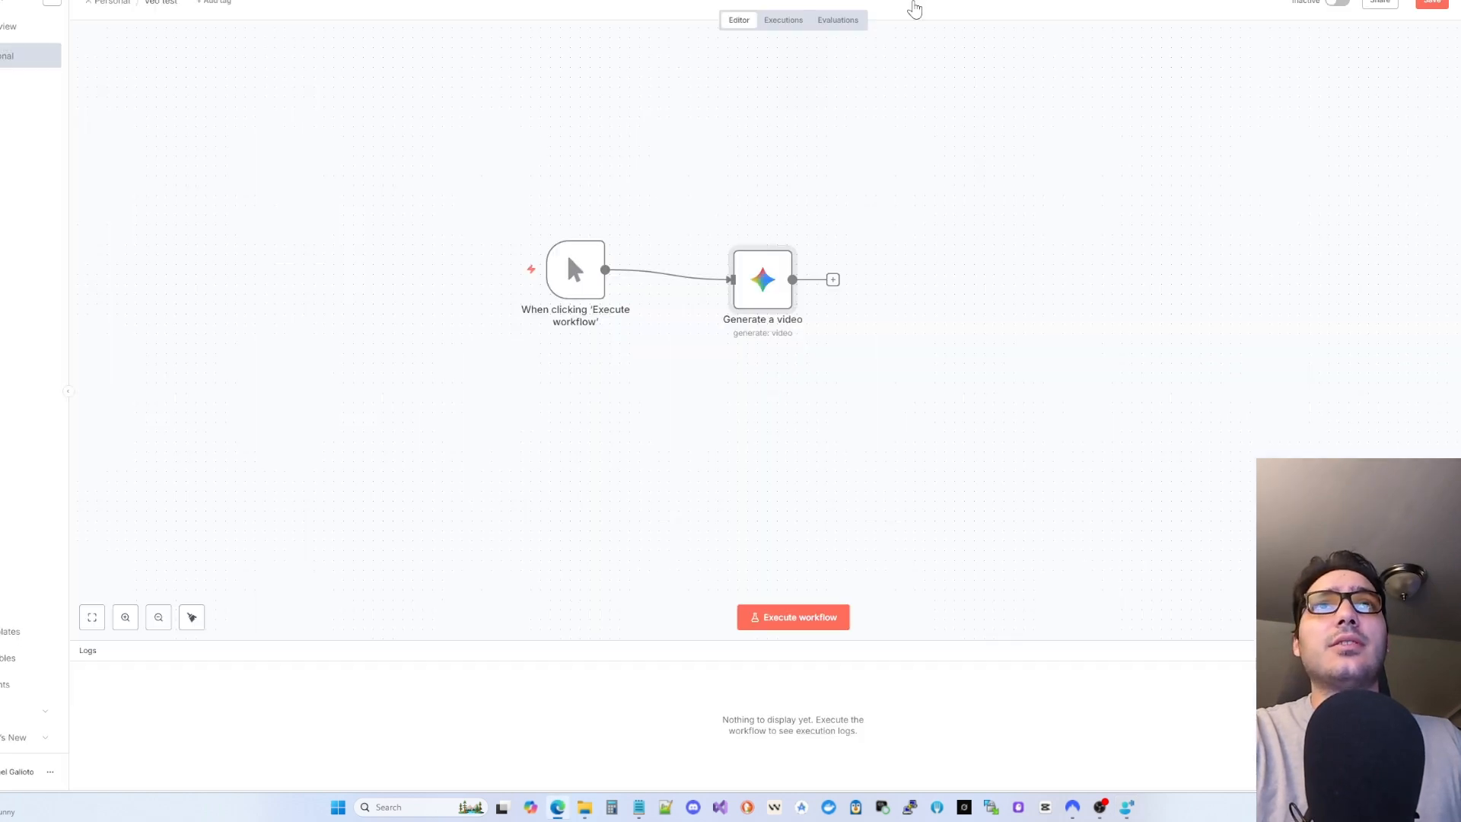
{"action": "left_click_drag", "start_coordinate": [760, 283], "coordinate": [741, 274]}
- Execute the veo test workflow and check the running Generate a video node's progress
{"action": "left_click", "coordinate": [854, 311]}
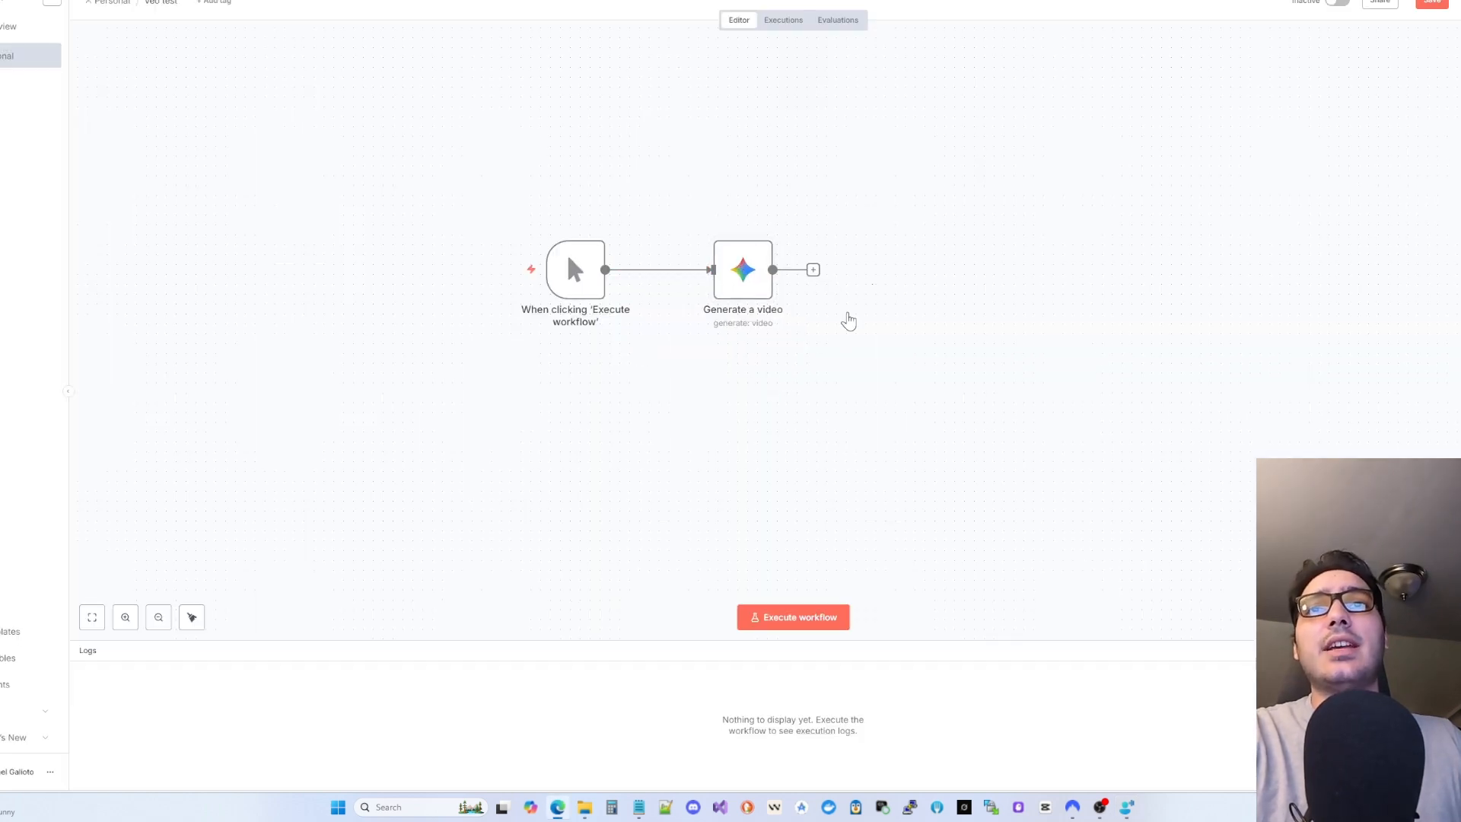
{"action": "left_click", "coordinate": [716, 225]}
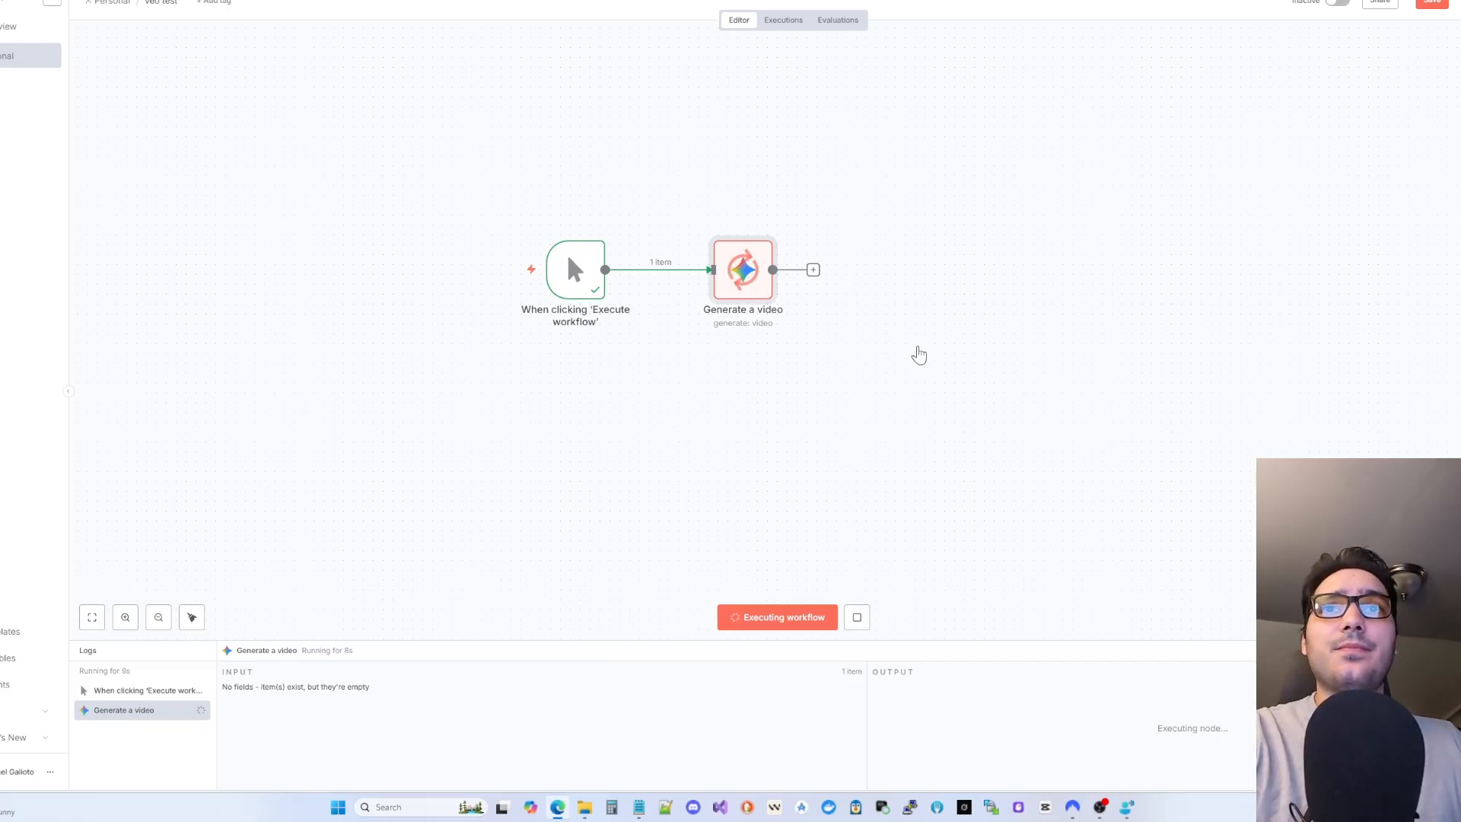
{"action": "double_click", "coordinate": [743, 270]}
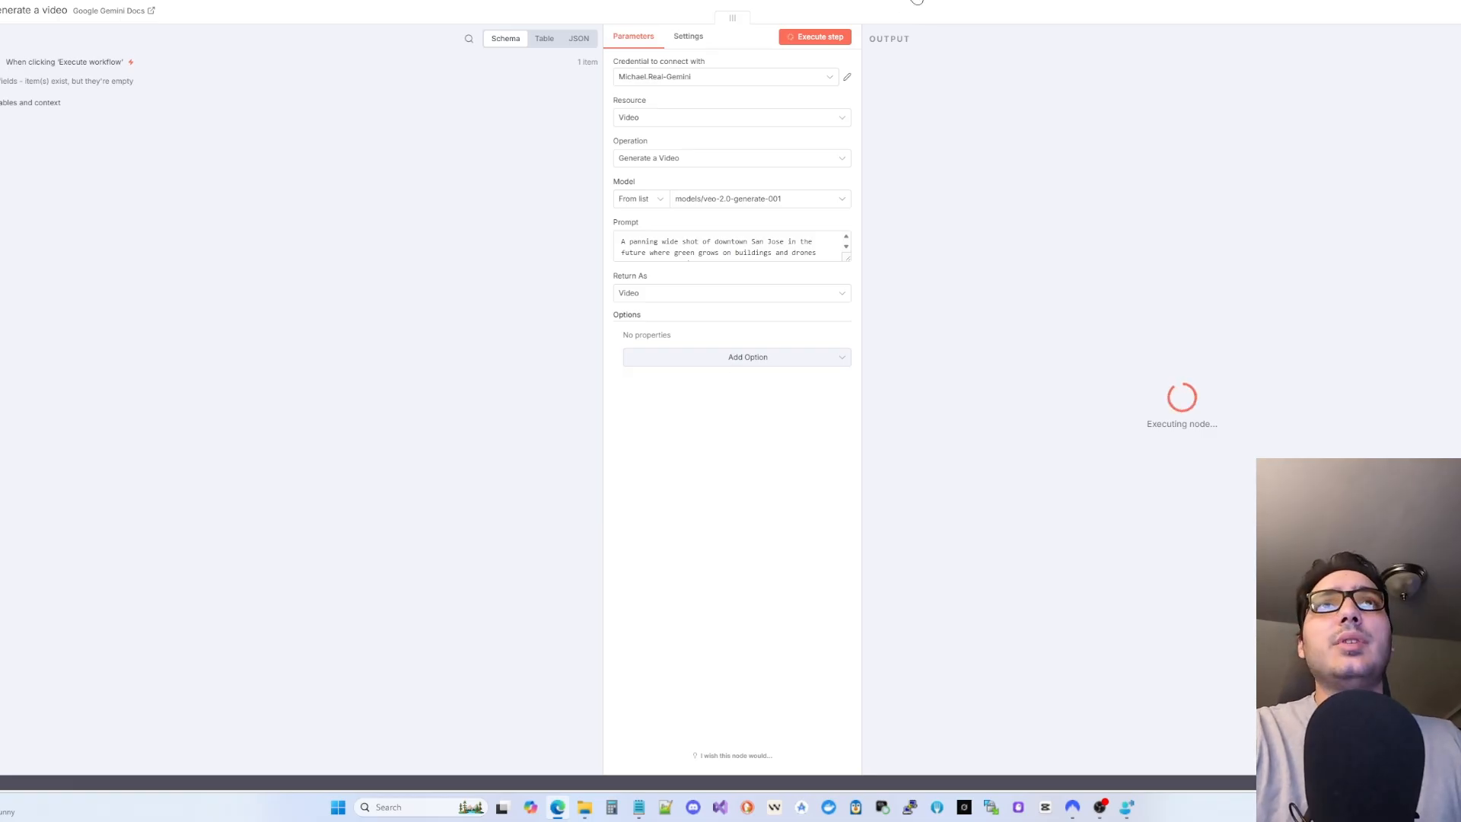
{"action": "key", "text": "Escape"}
- Select and deselect the workflow nodes while Gemini finishes producing the video.mp4 output
{"action": "left_click_drag", "start_coordinate": [446, 130], "coordinate": [1009, 374]}
{"action": "left_click", "coordinate": [995, 369]}
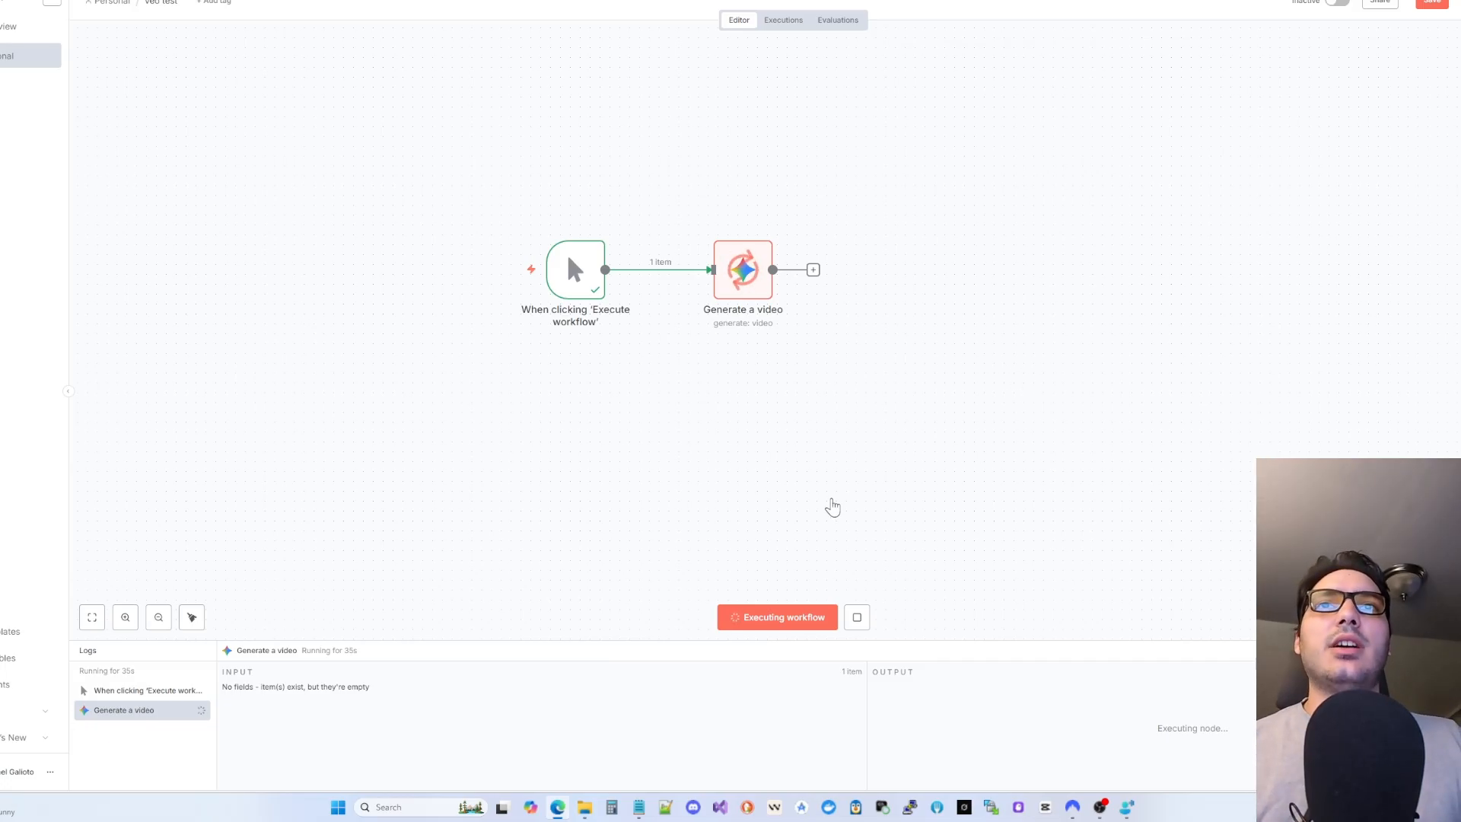
{"action": "left_click_drag", "start_coordinate": [425, 102], "coordinate": [957, 416]}
{"action": "left_click", "coordinate": [648, 350]}
{"action": "left_click_drag", "start_coordinate": [645, 163], "coordinate": [1026, 397]}
{"action": "left_click", "coordinate": [1027, 397]}
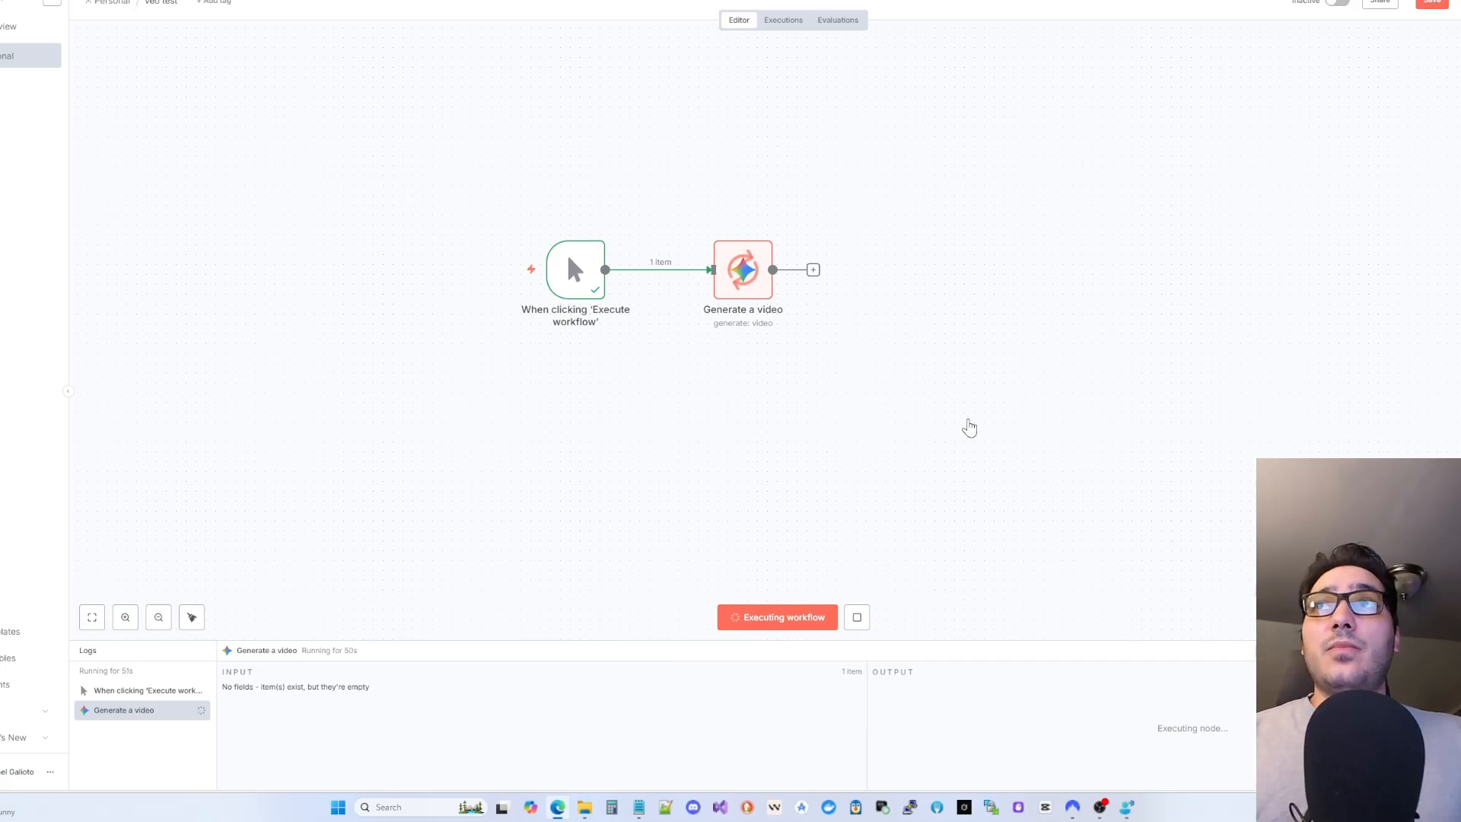
{"action": "left_click_drag", "start_coordinate": [509, 173], "coordinate": [936, 422]}
{"action": "left_click", "coordinate": [936, 423]}
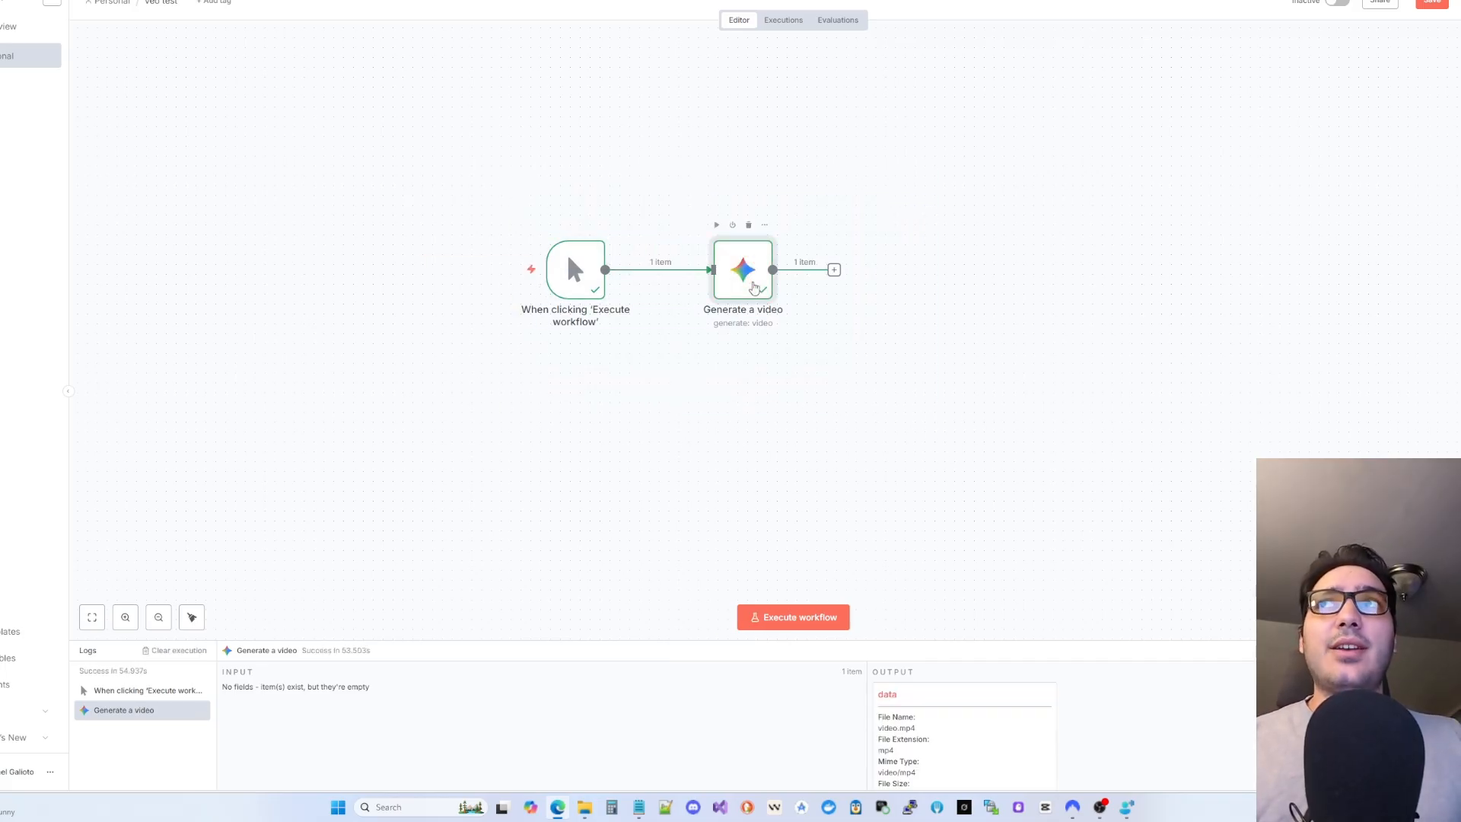
{"action": "double_click", "coordinate": [754, 287]}
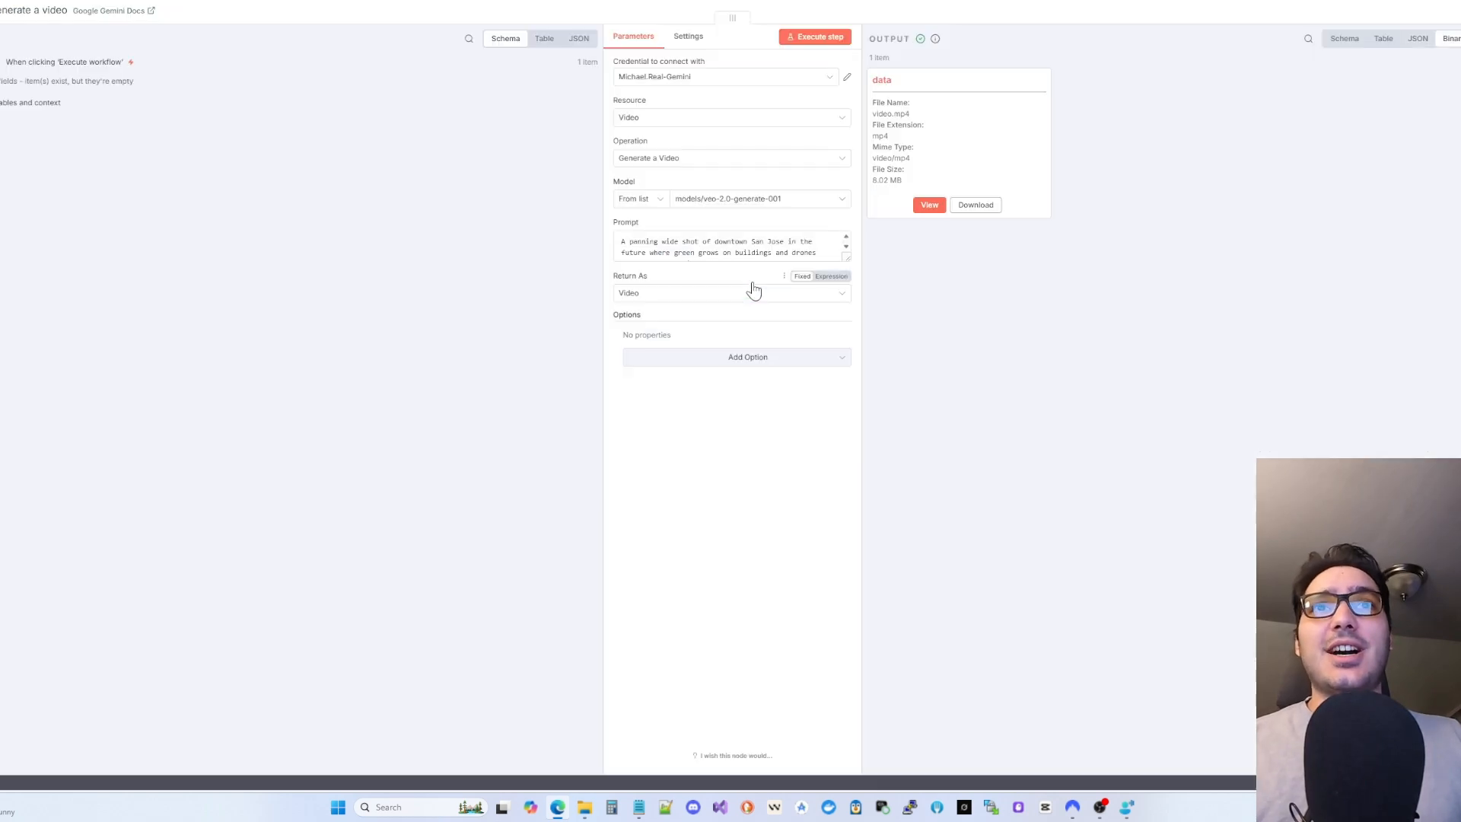
{"action": "left_click", "coordinate": [928, 204]}
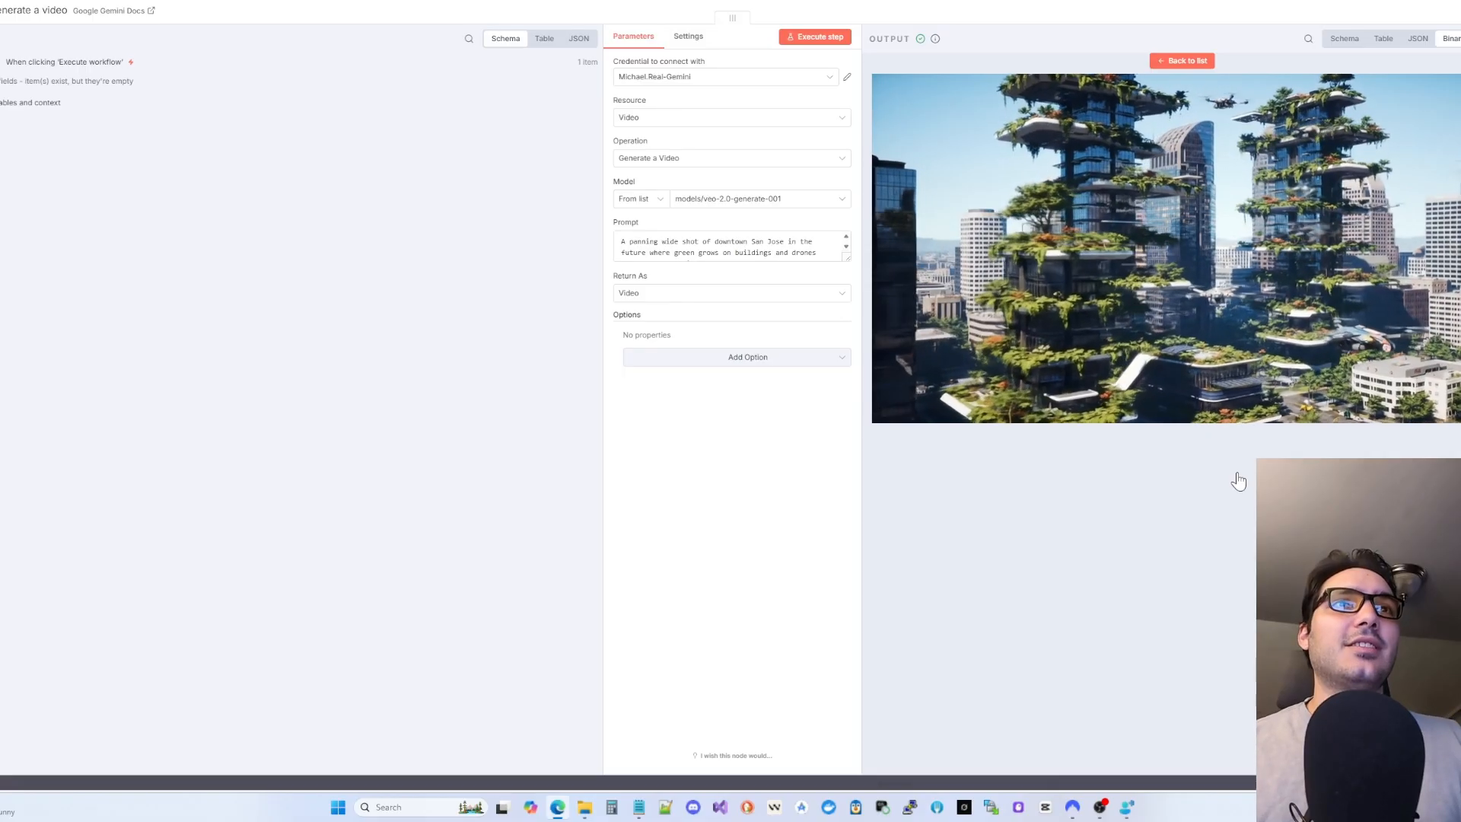
{"action": "mouse_move", "coordinate": [1000, 251]}
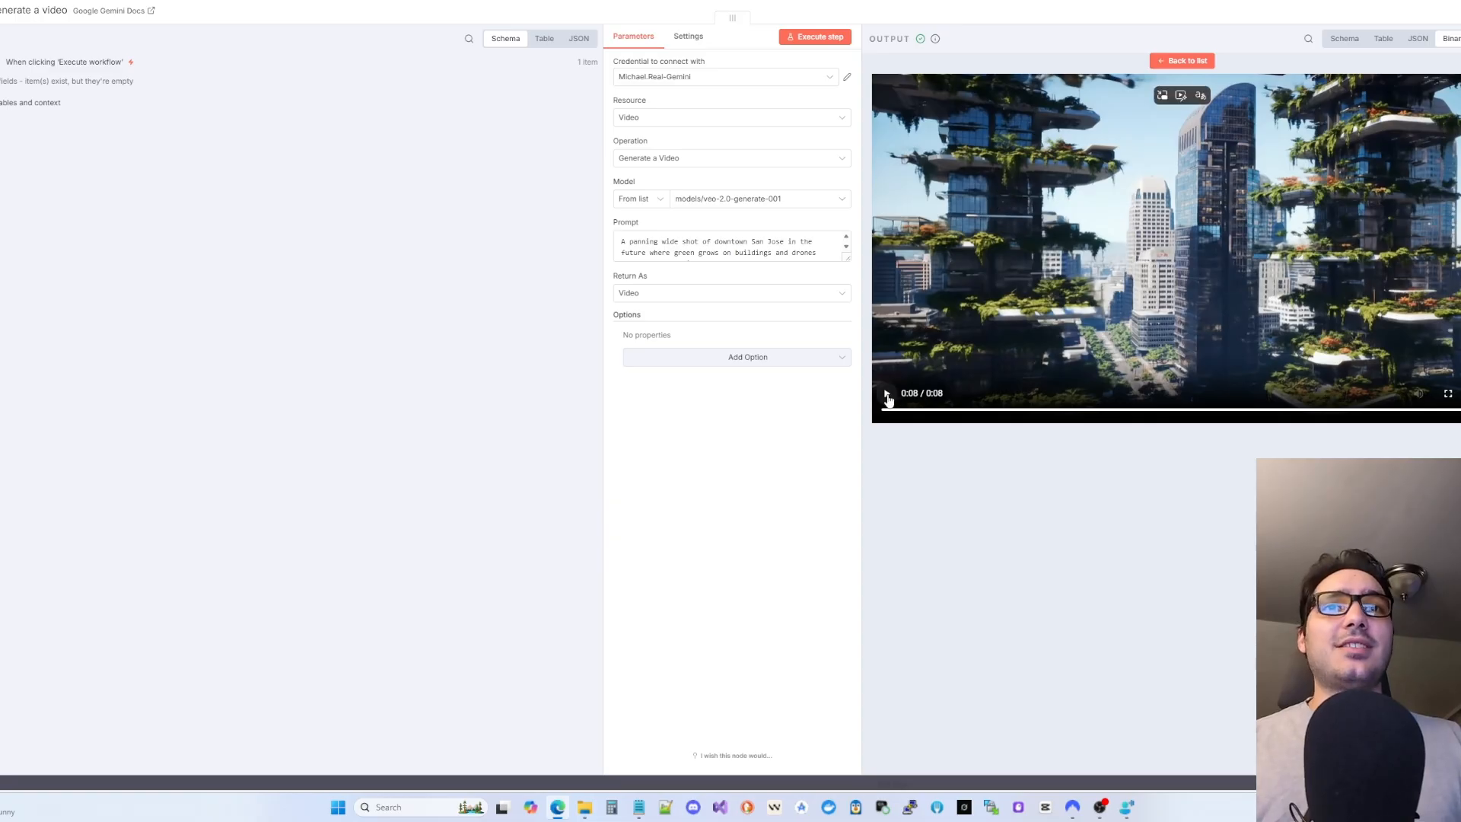
{"action": "left_click", "coordinate": [888, 394]}
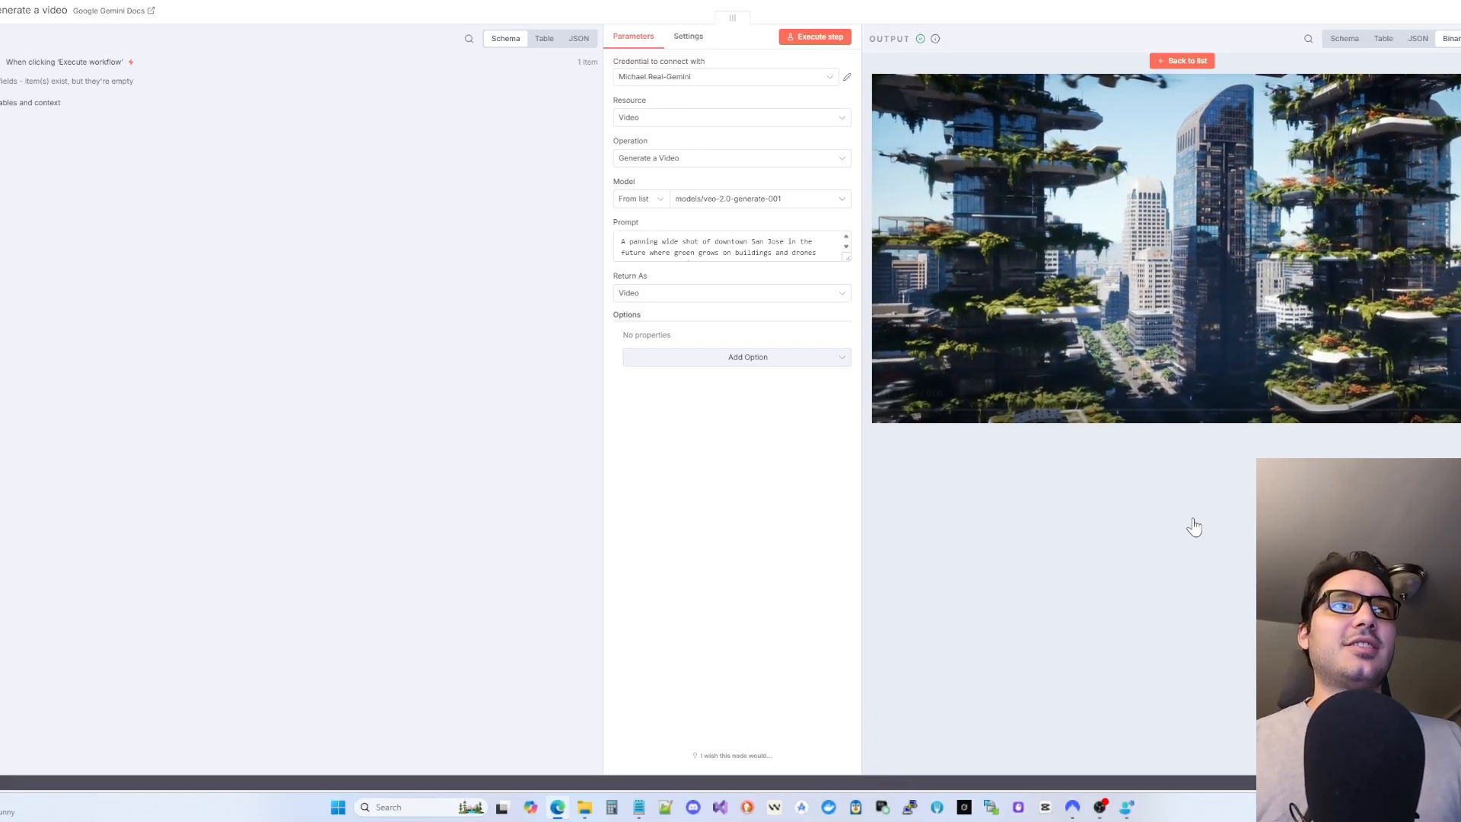
{"action": "left_click", "coordinate": [886, 395]}
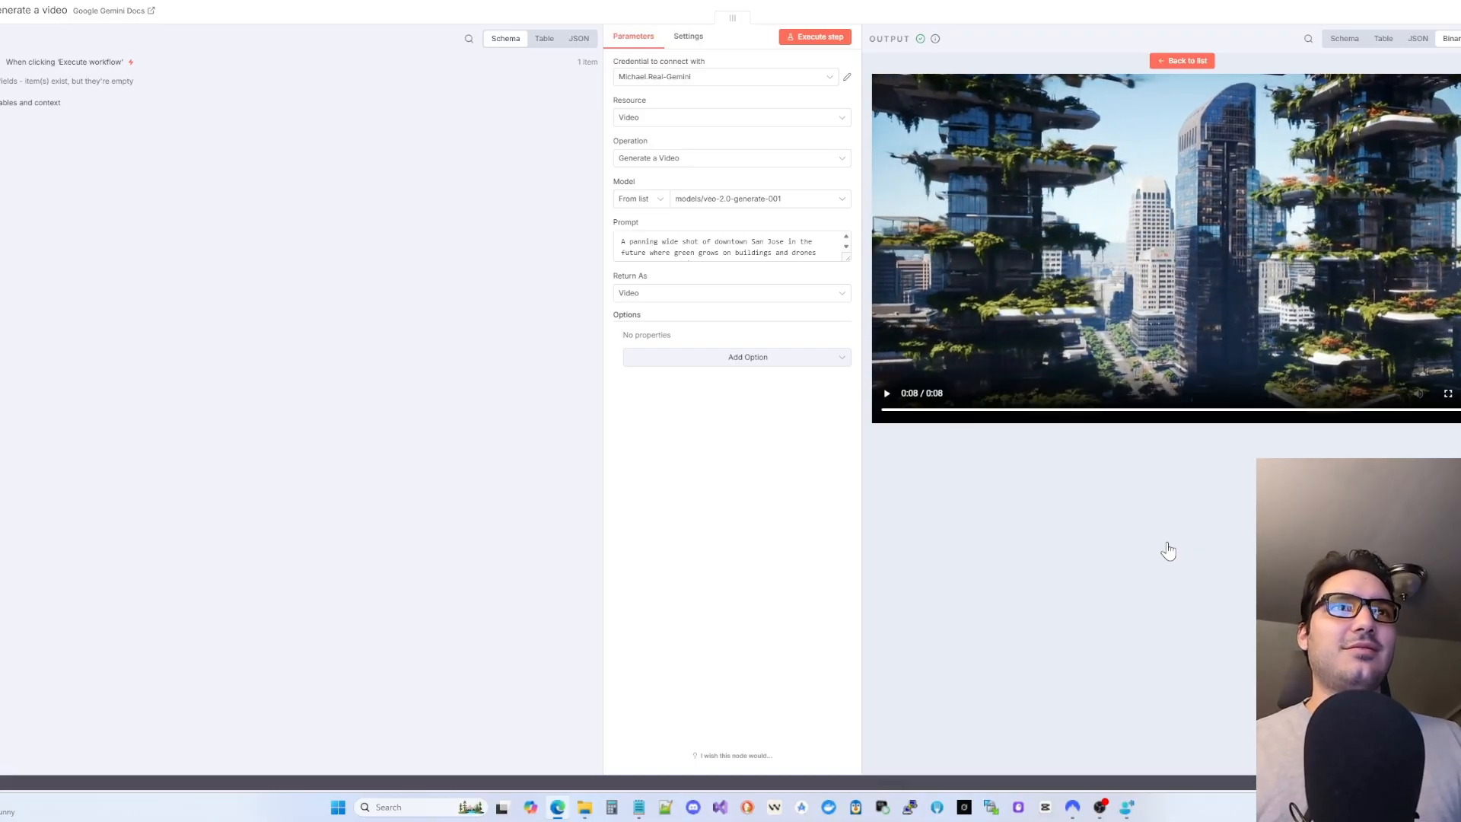
{"action": "left_click", "coordinate": [960, 6]}
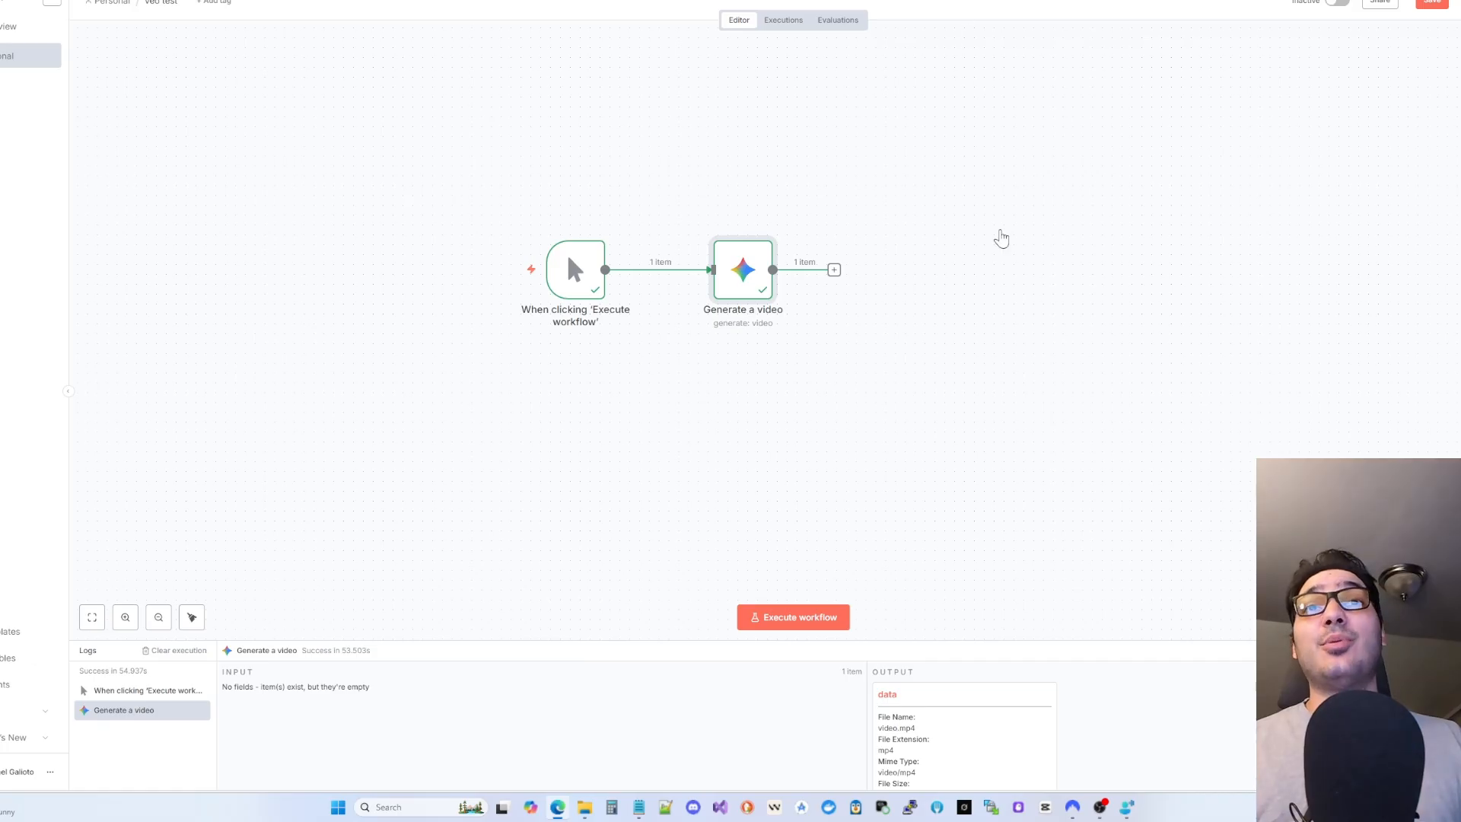